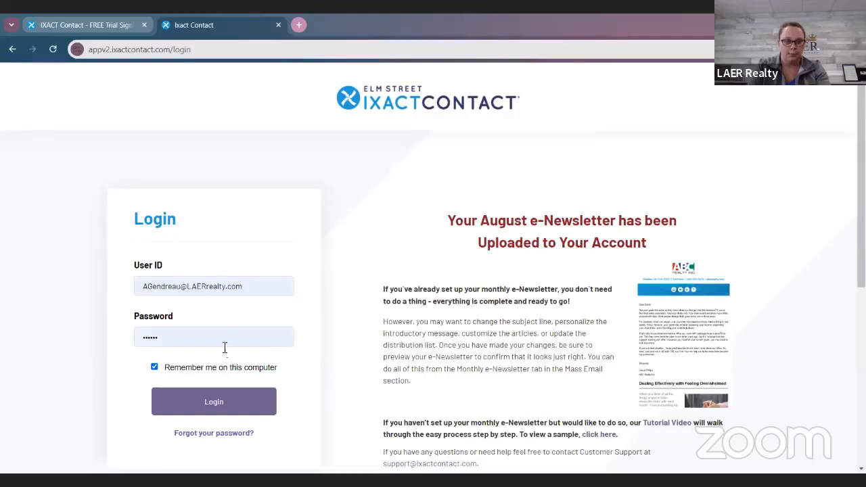
Step: Log in to the account with the saved user ID and password
left_click(233, 403)
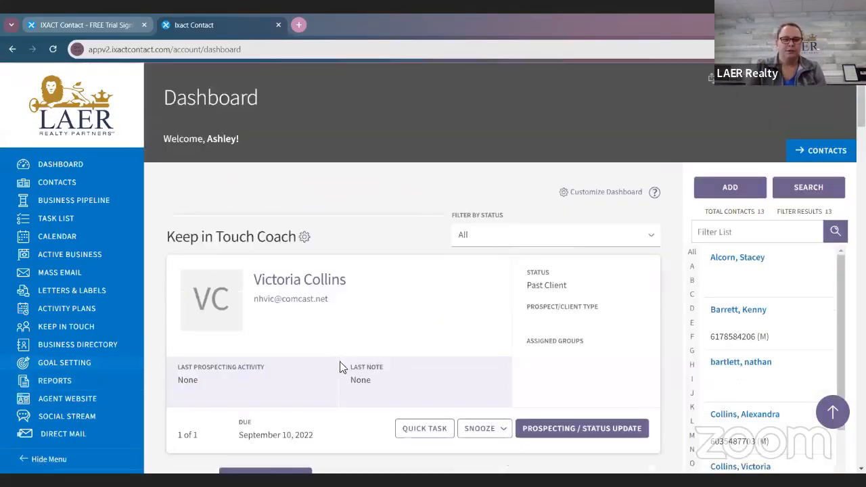
Step: Review the dashboard sections, from Keep in Touch Coach and Business Pipeline through Original Source Reporting to Referral and Repeat Business
scroll(377, 368, "down", 3)
scroll(337, 400, "up", 1)
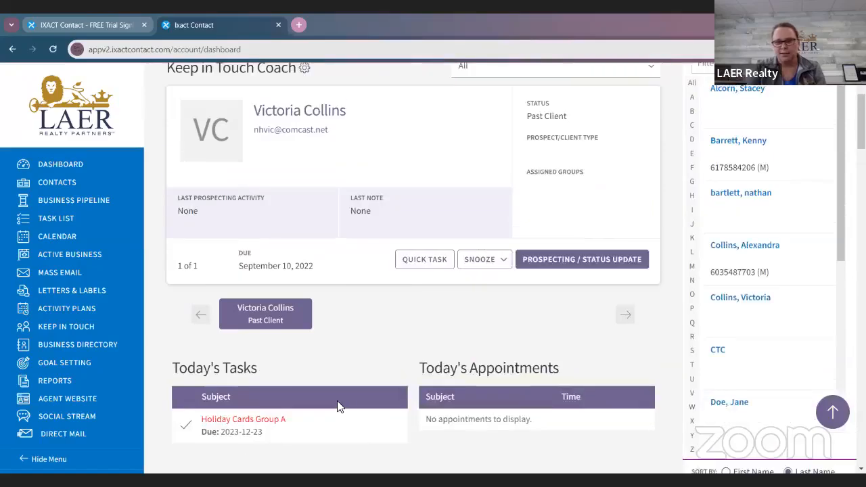
scroll(512, 357, "down", 3)
scroll(512, 357, "down", 3)
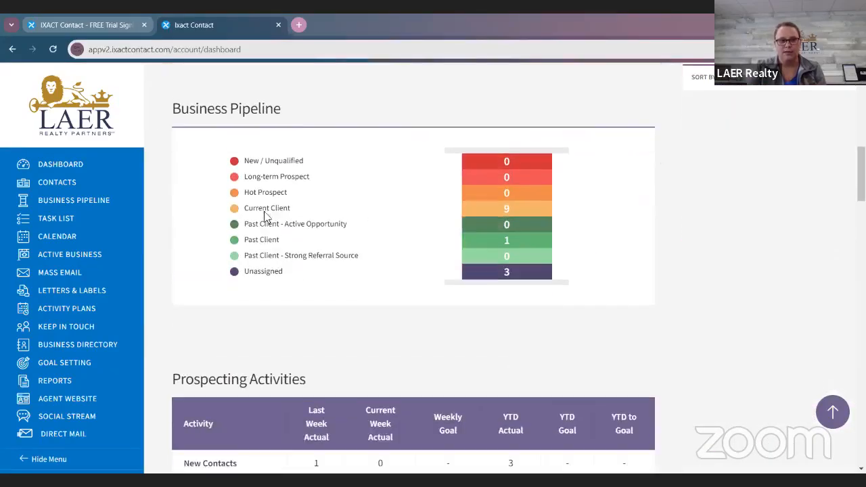
scroll(226, 303, "down", 10)
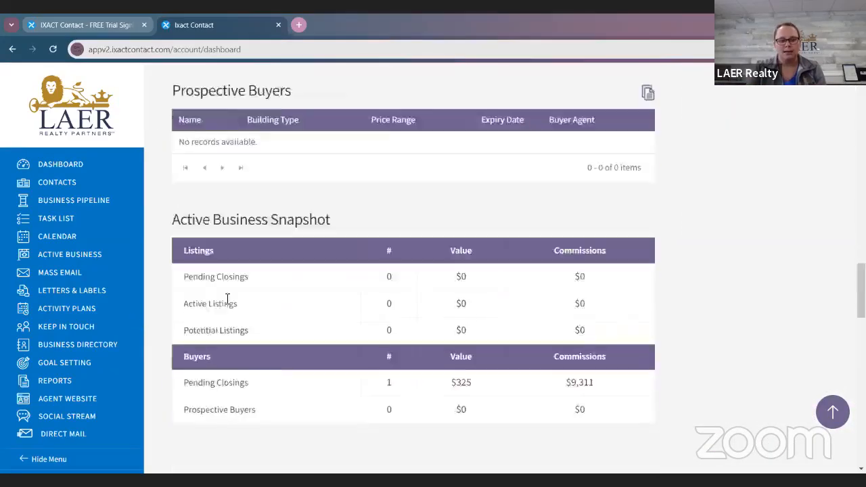
scroll(226, 304, "down", 6)
scroll(348, 381, "up", 6)
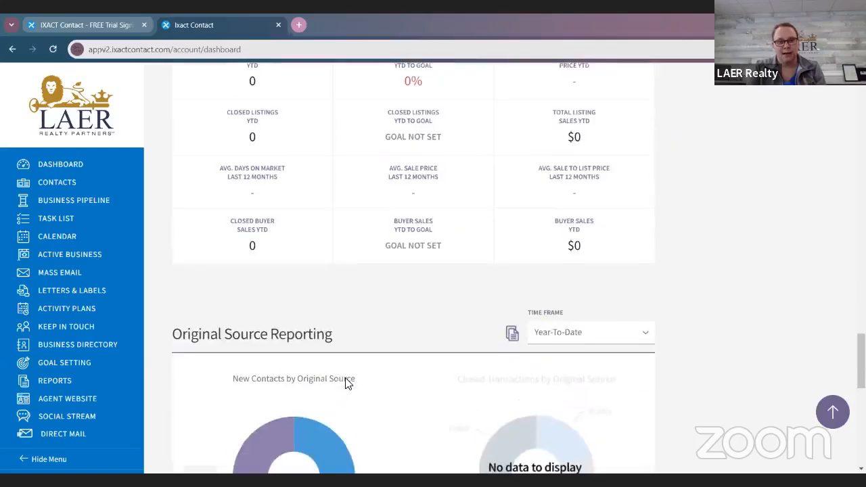
scroll(347, 381, "up", 2)
scroll(360, 416, "down", 8)
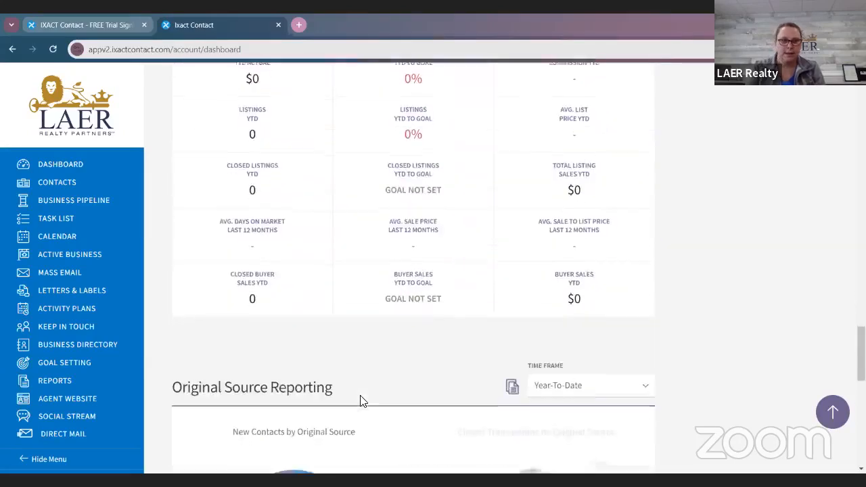
scroll(348, 298, "down", 5)
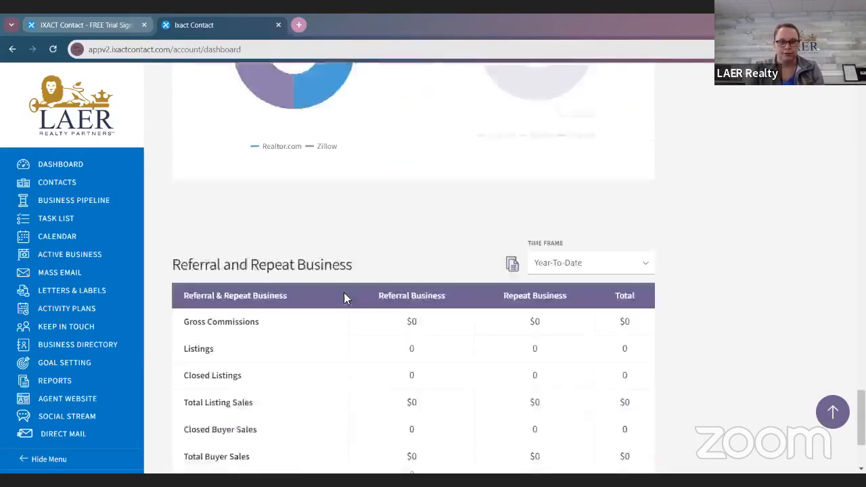
scroll(412, 275, "up", 4)
scroll(480, 254, "down", 1)
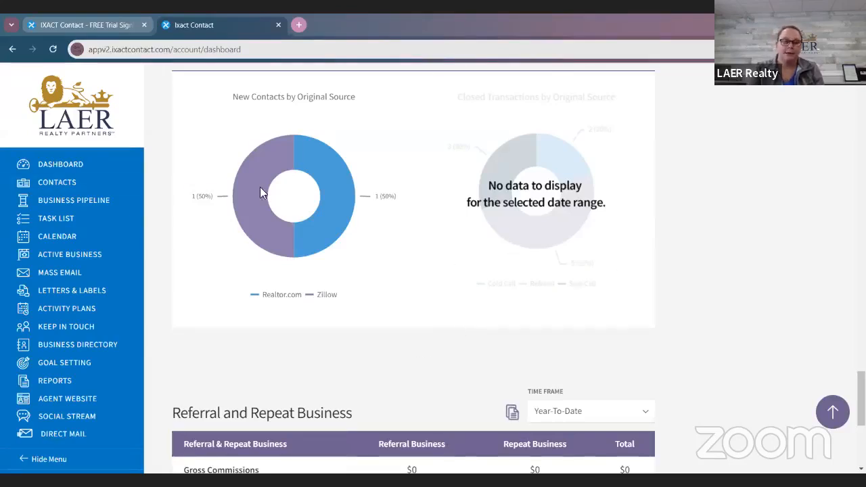
scroll(402, 209, "down", 3)
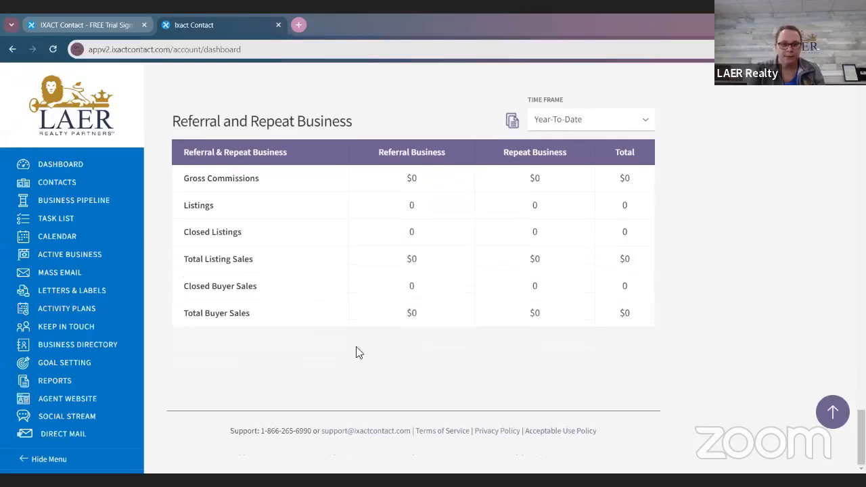
scroll(670, 270, "up", 5)
scroll(696, 242, "up", 15)
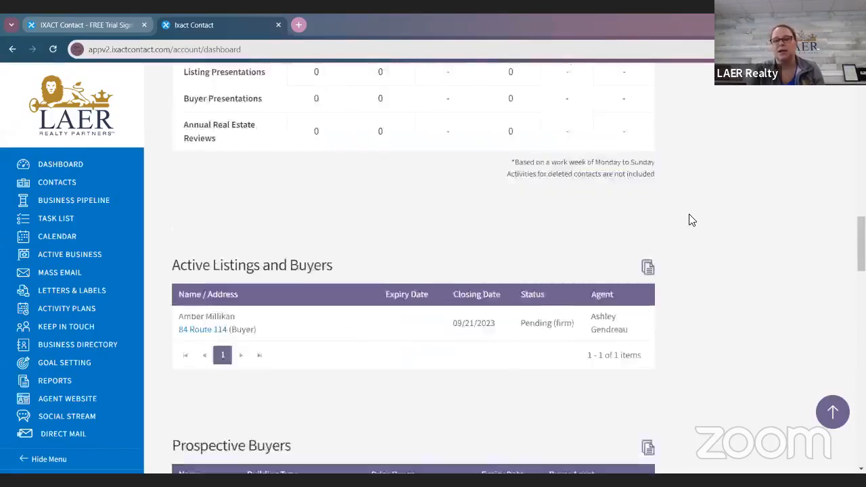
scroll(696, 216, "up", 8)
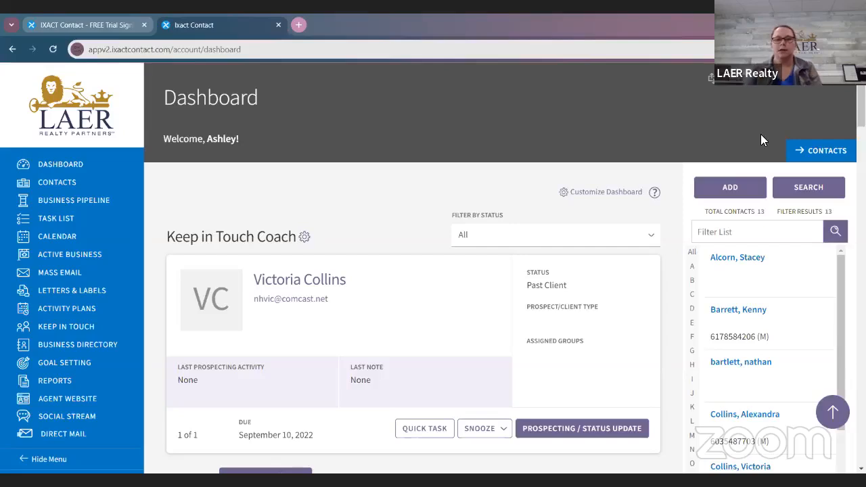
Step: Open the Email Header settings of the user profile
left_click(737, 85)
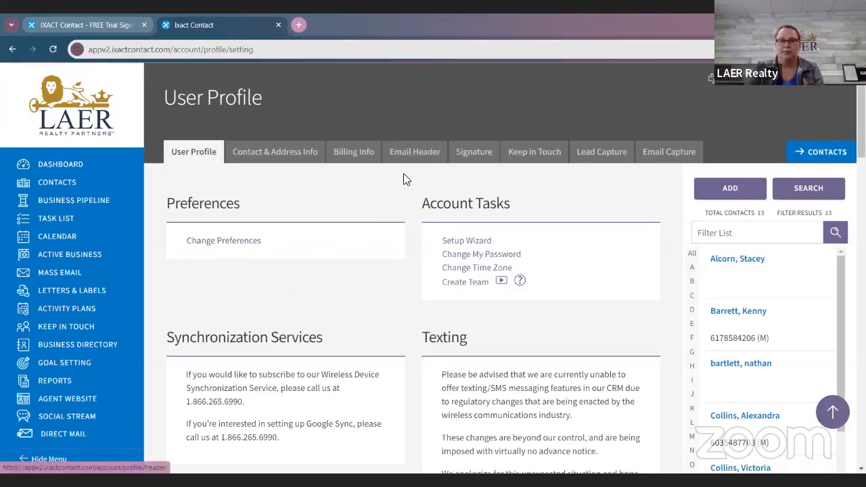
left_click(415, 155)
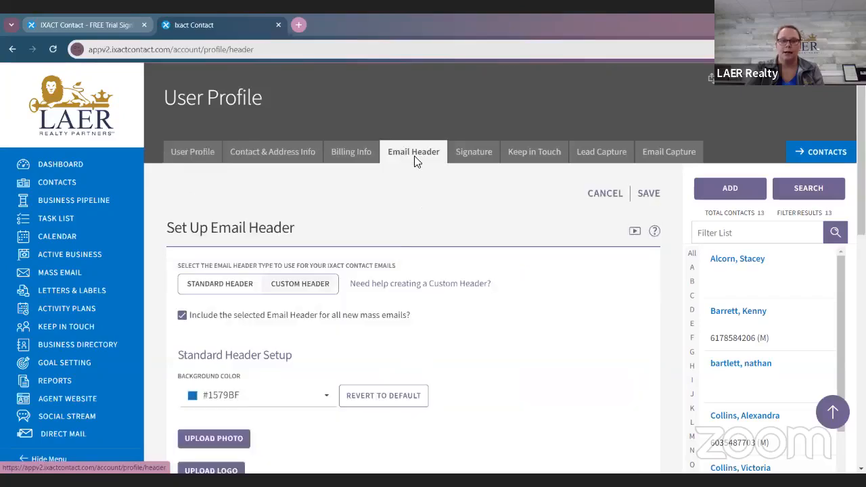
scroll(493, 240, "down", 1)
scroll(496, 240, "down", 2)
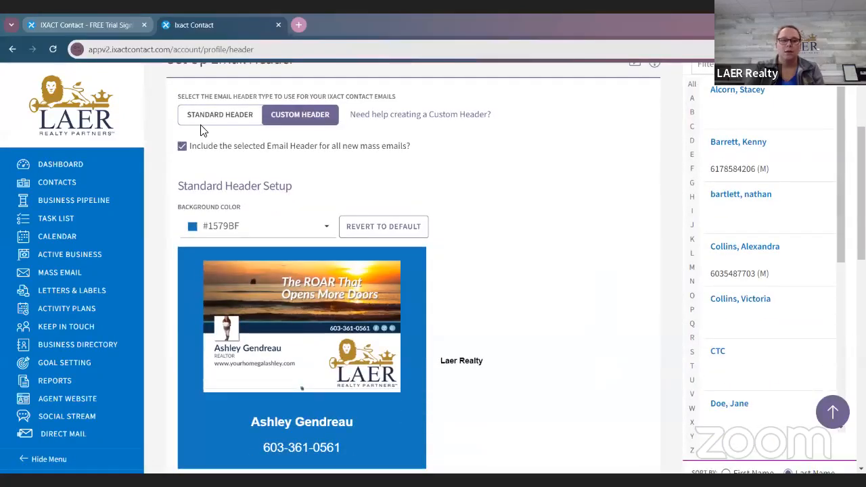
Step: Switch the email header type to Standard Header, then back to Custom Header, and acknowledge the e-newsletter notice
left_click(216, 115)
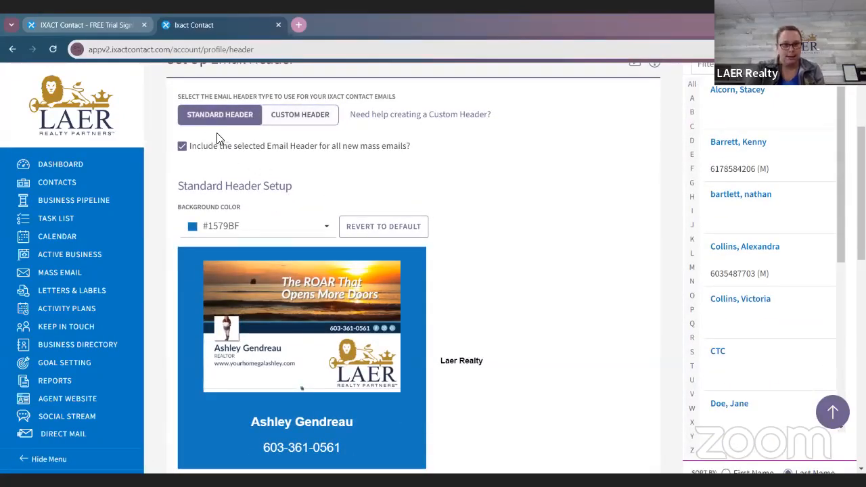
left_click(293, 115)
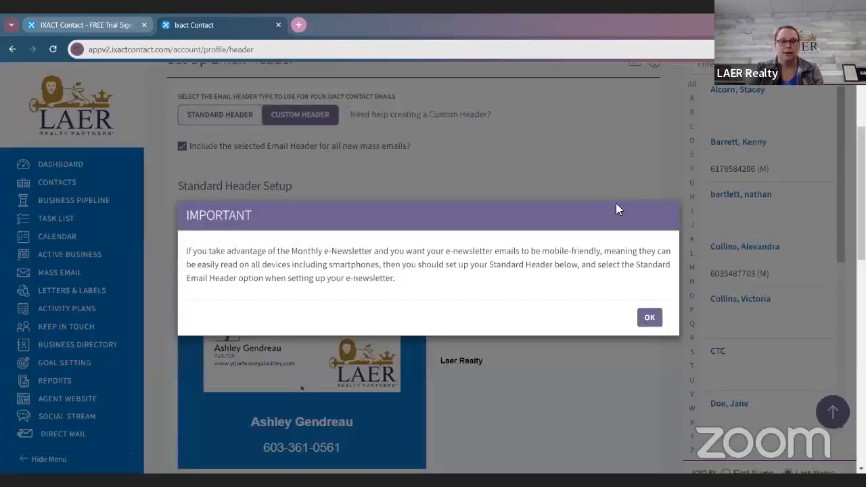
left_click(649, 313)
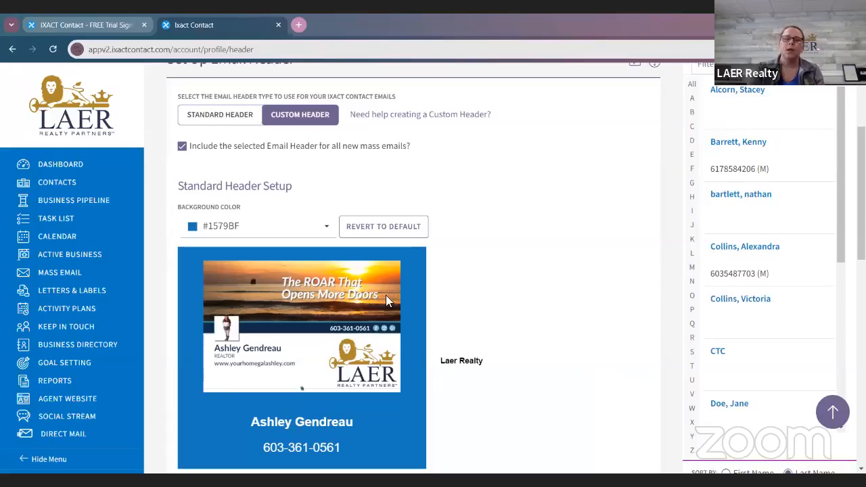
Step: Open the free Custom Email Header Generator from the custom header instructions
scroll(386, 295, "up", 3)
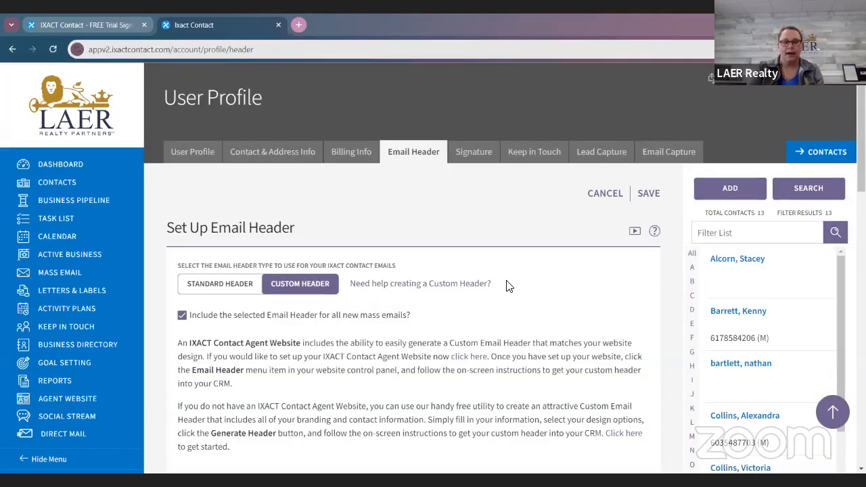
scroll(509, 287, "down", 2)
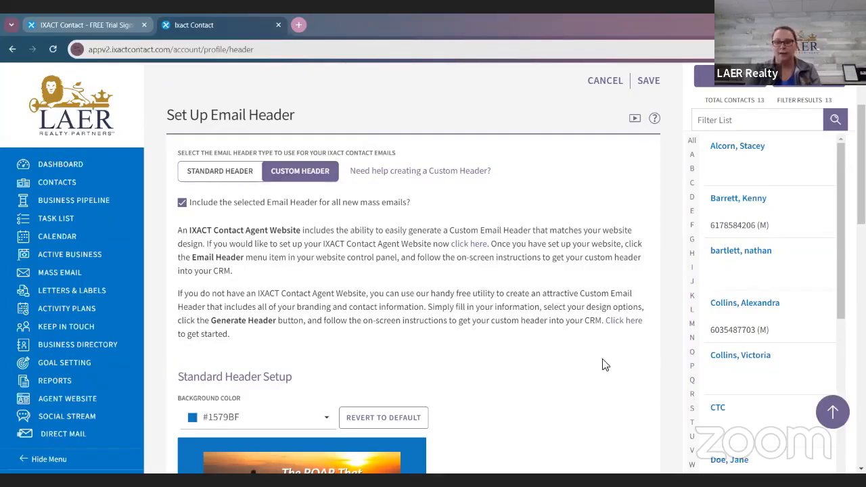
left_click(624, 322)
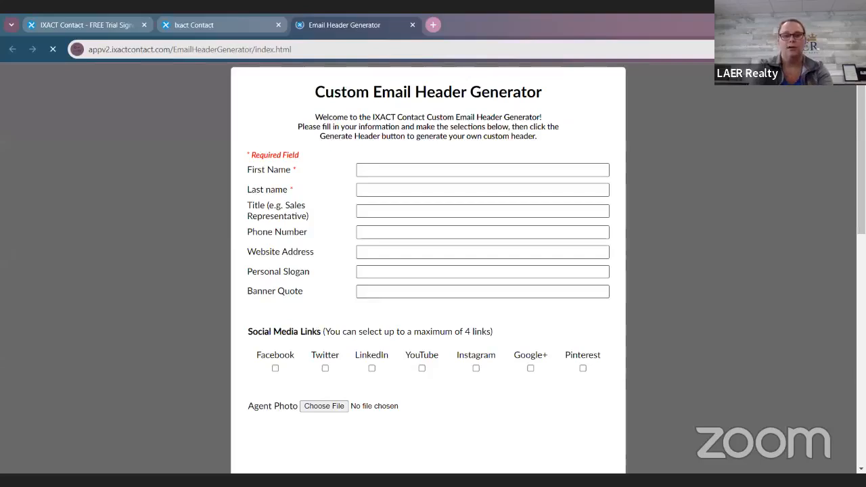
Step: Fill in the agent's first and last name and set the title to REALTOR
left_click(483, 170)
key("Tab")
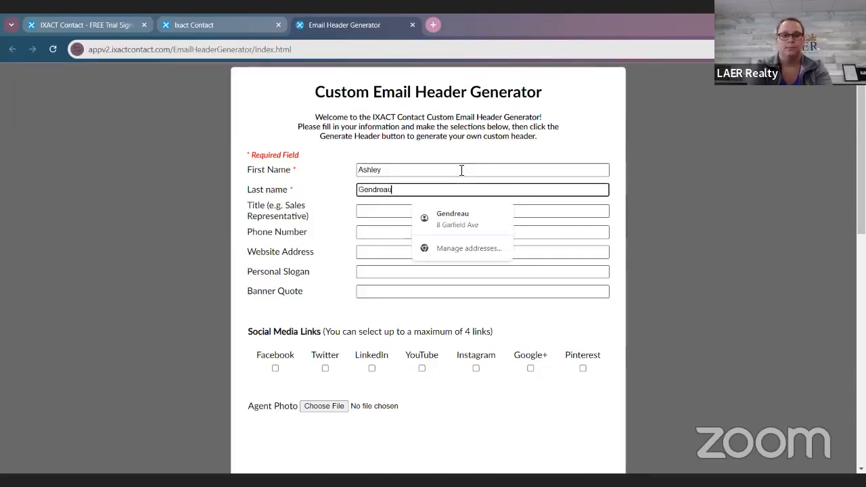
key("Tab")
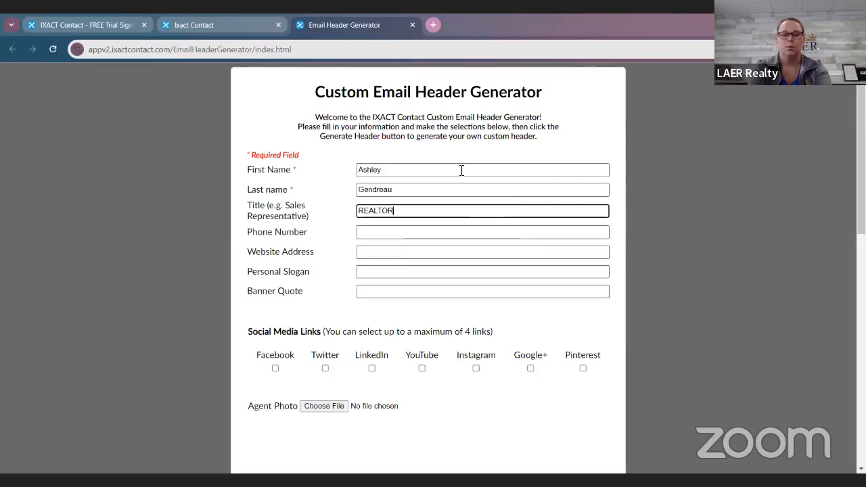
Step: Fill in the agent's phone number and replace the autofilled street address with the agent's website address
left_click(440, 233)
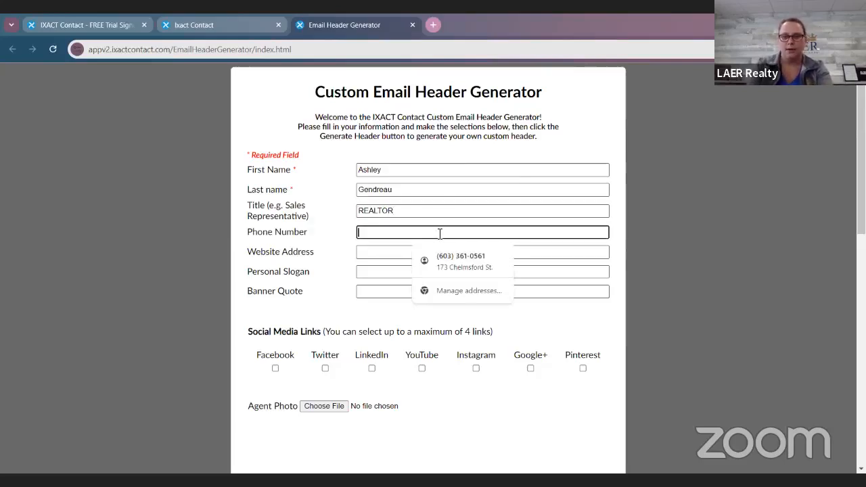
left_click(449, 265)
left_click(456, 256)
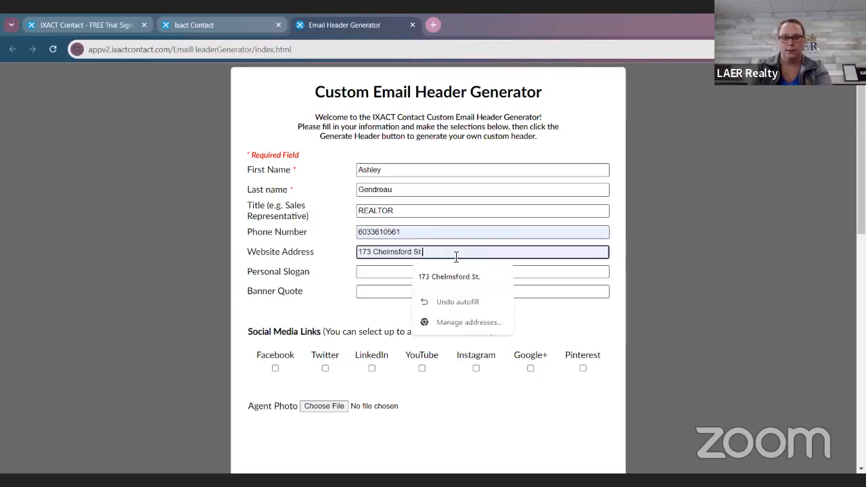
triple_click(456, 257)
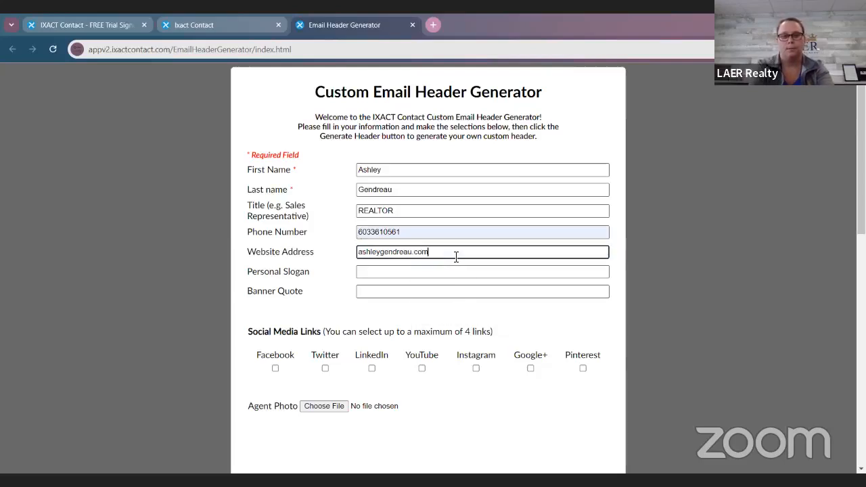
key("Tab")
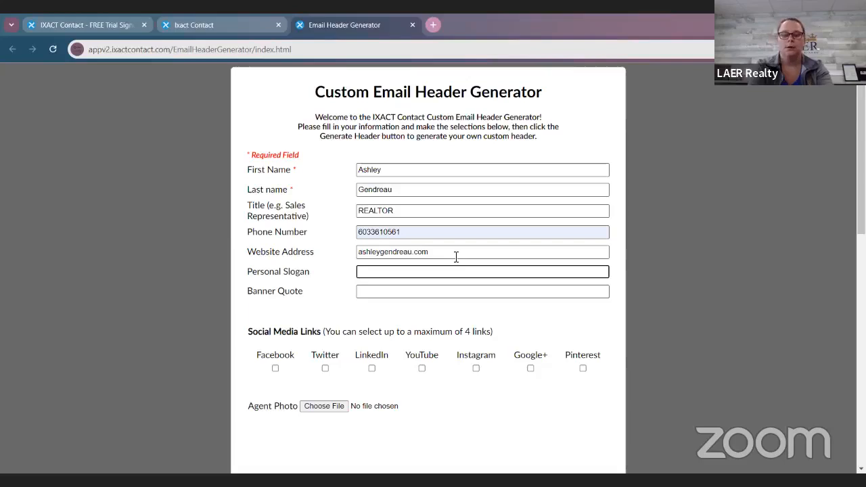
Step: Leave the personal slogan empty and set the banner quote to "The ROAR That Opens More Doors"
key("Tab")
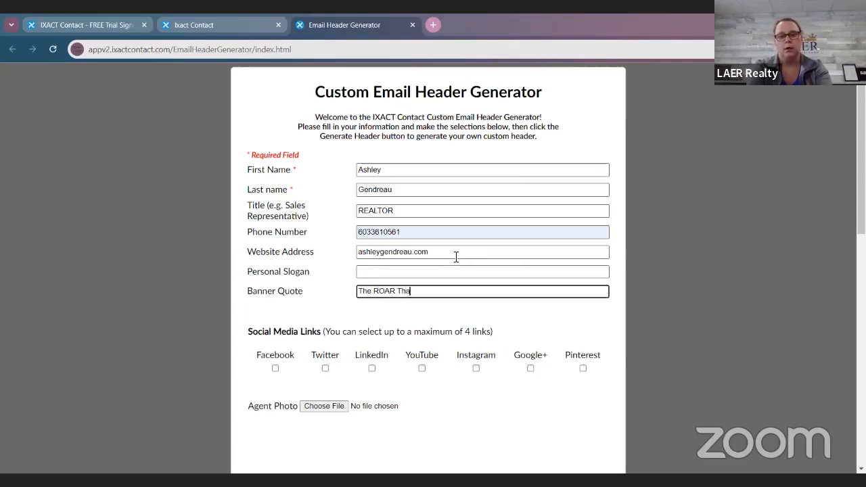
type("The ROAR That Opens More D")
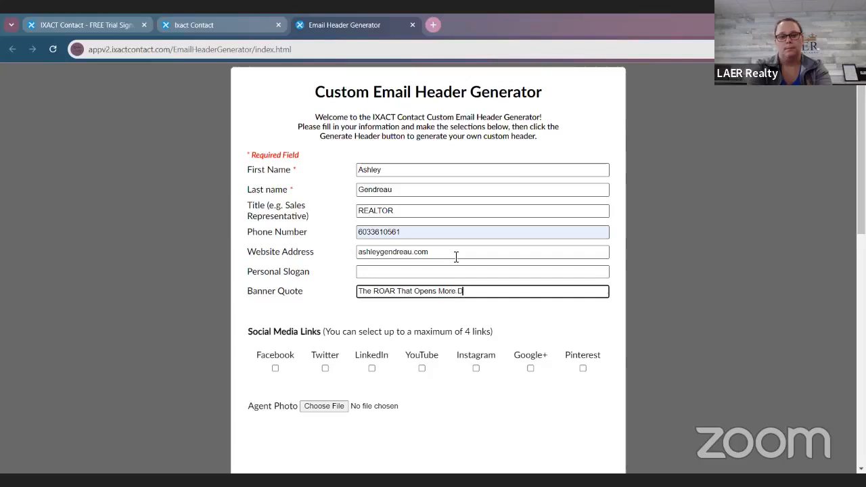
key("BackSpace")
key("BackSpace")
key("BackSpace")
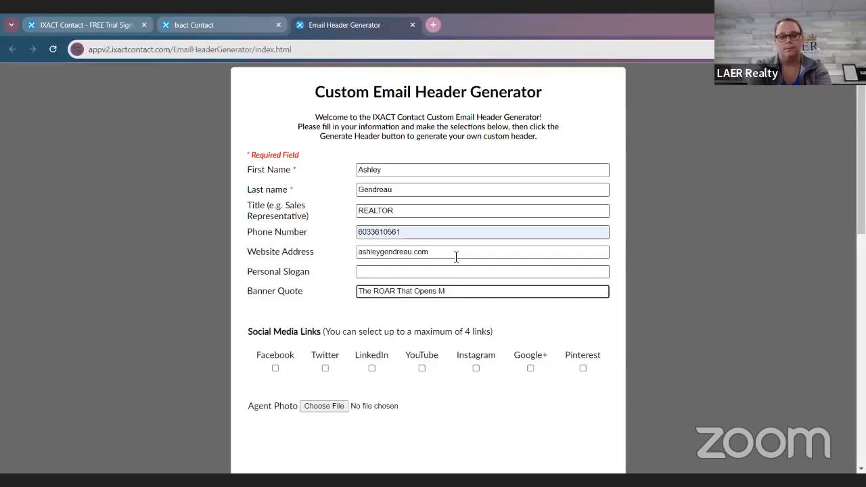
type("e Doors")
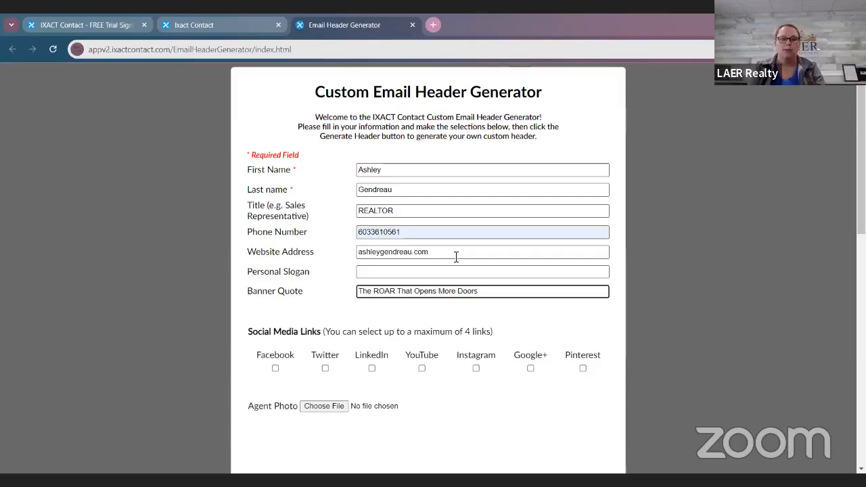
Step: Include the Facebook, Instagram and Google+ social media links in the header
scroll(446, 284, "down", 10)
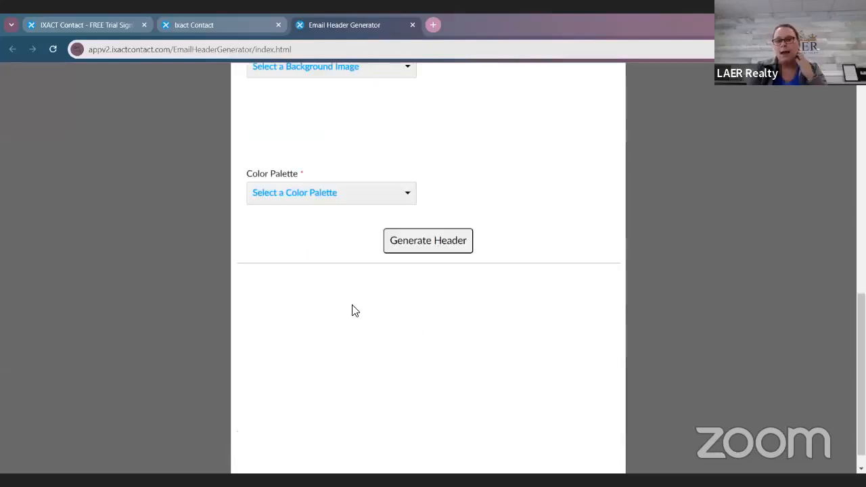
scroll(350, 310, "up", 1)
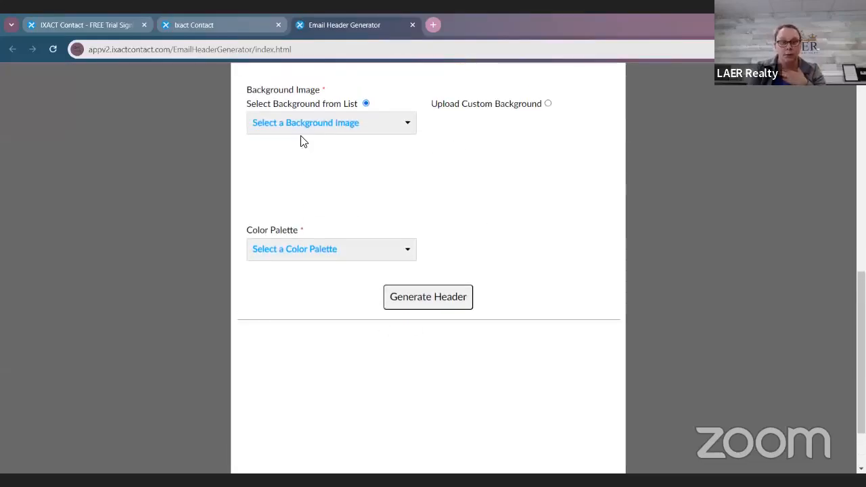
scroll(514, 293, "up", 9)
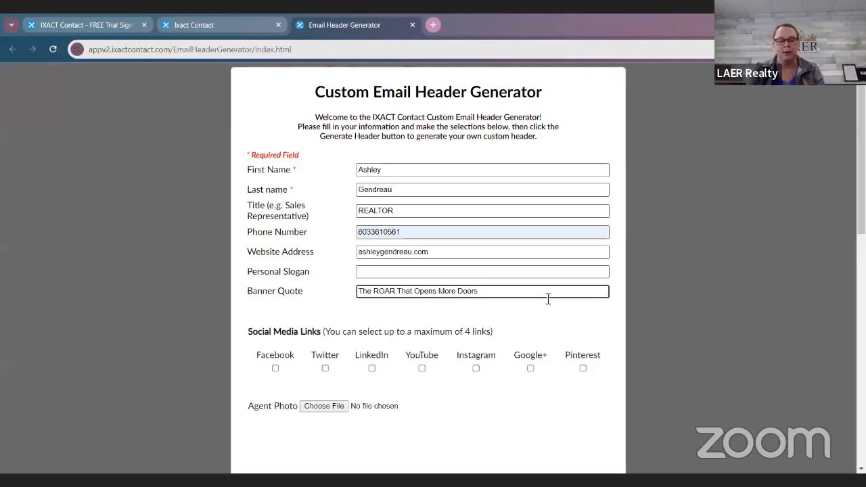
scroll(541, 302, "down", 2)
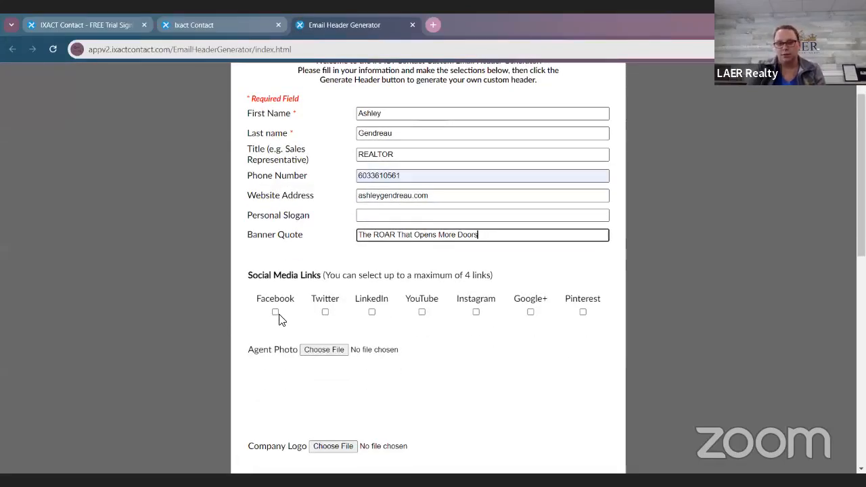
left_click(276, 312)
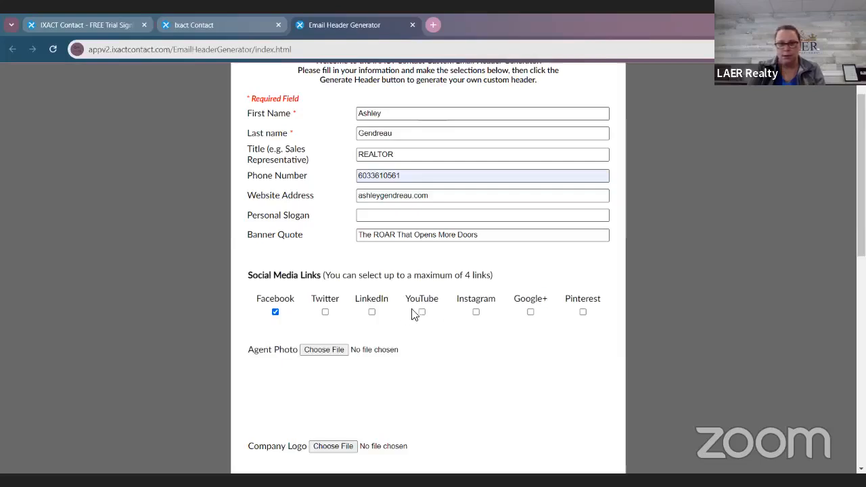
left_click(476, 312)
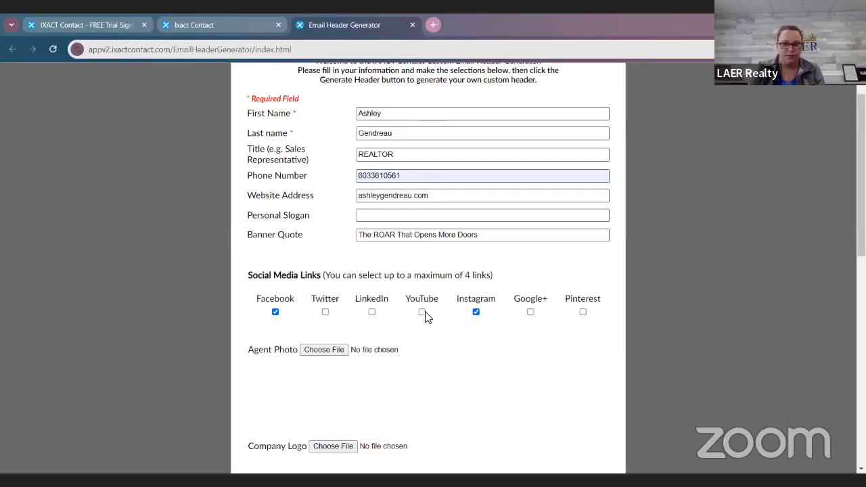
left_click(531, 312)
Step: Open the file selection for the agent photo
scroll(345, 285, "down", 2)
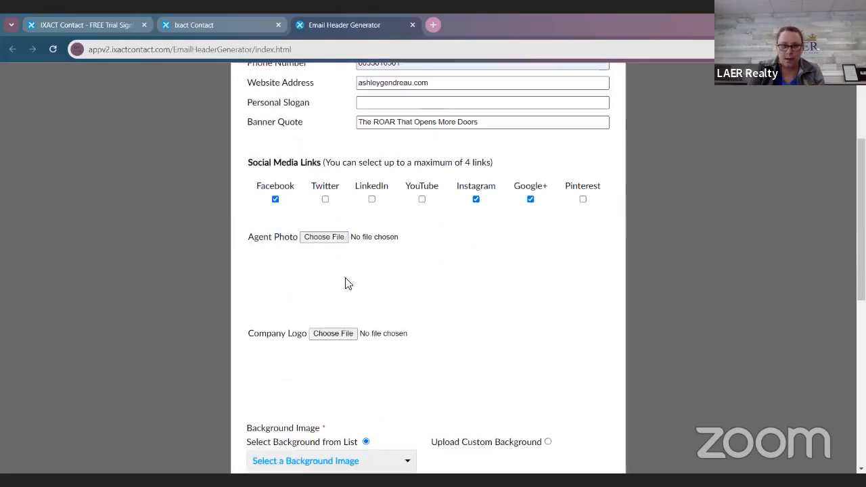
left_click(318, 238)
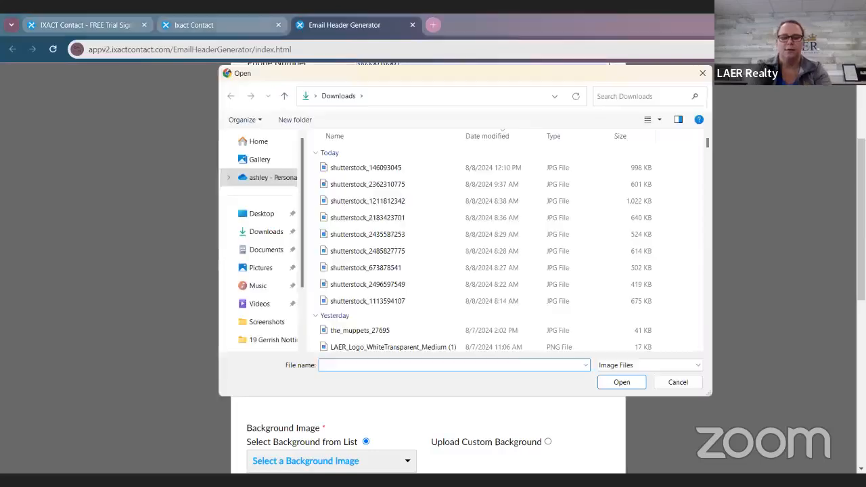
type("agemdreau")
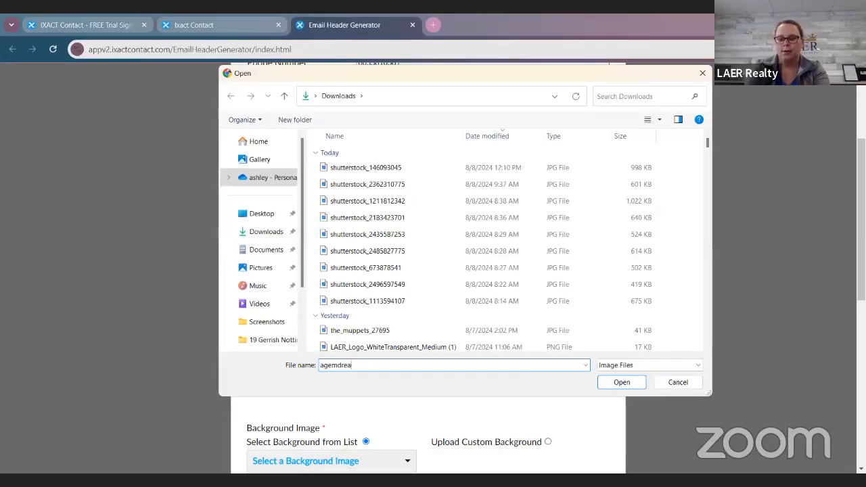
key("BackSpace")
key("BackSpace")
key("BackSpace")
key("BackSpace")
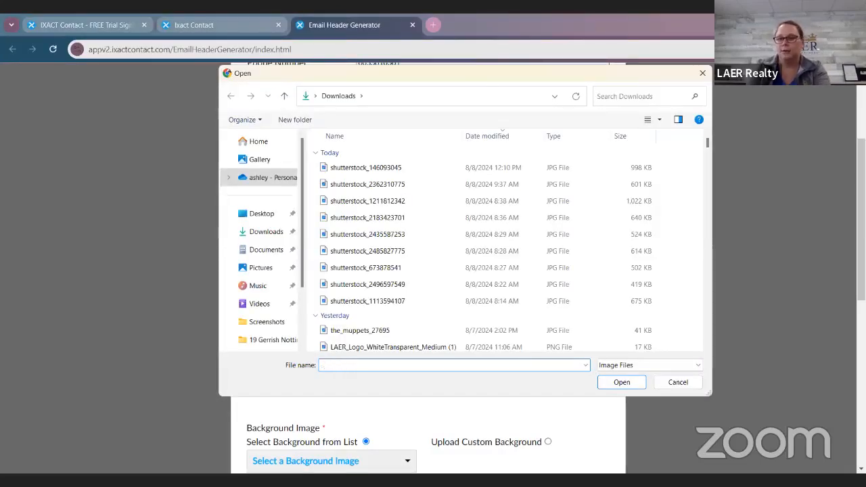
Step: Search the Downloads folder for the agent's first initial and last name and upload the matching JPEG portrait as the agent photo
left_click(651, 95)
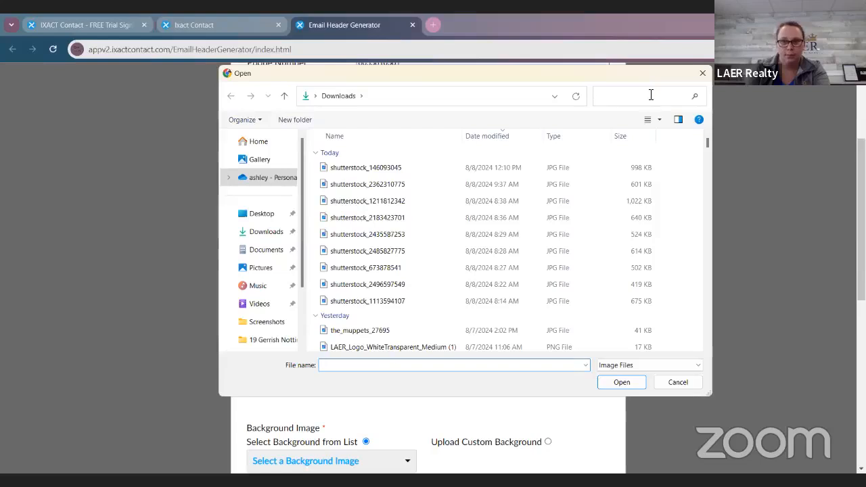
type("agen")
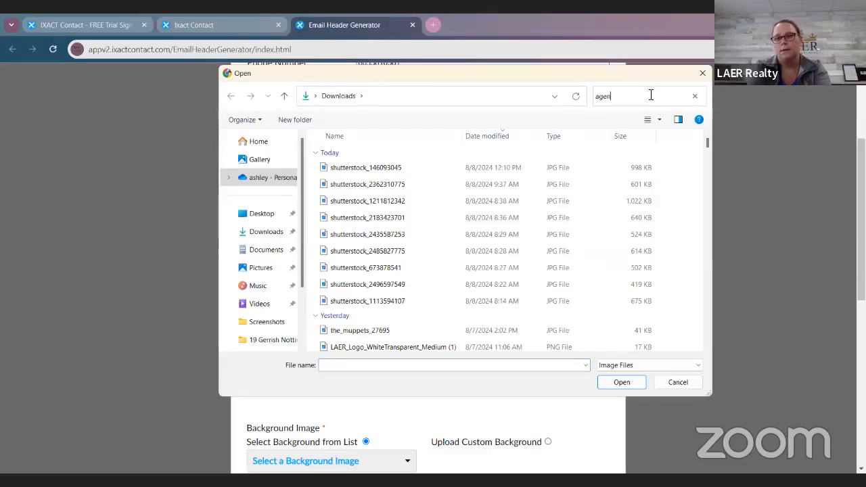
type("dreau")
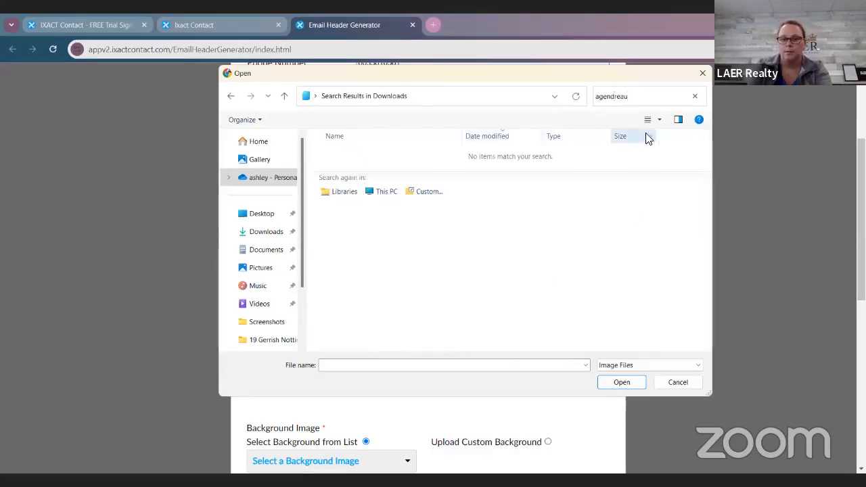
key("BackSpace")
key("BackSpace")
key("BackSpace")
key("BackSpace")
key("BackSpace")
key("BackSpace")
key("BackSpace")
key("BackSpace")
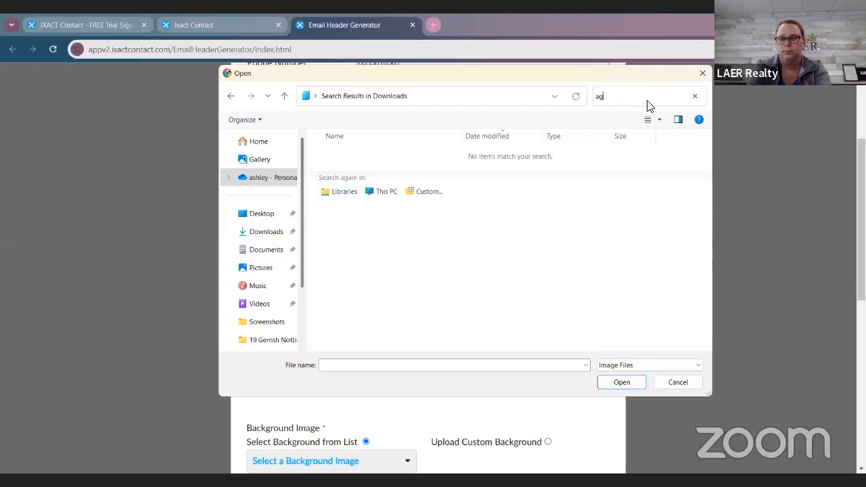
type("gendreau")
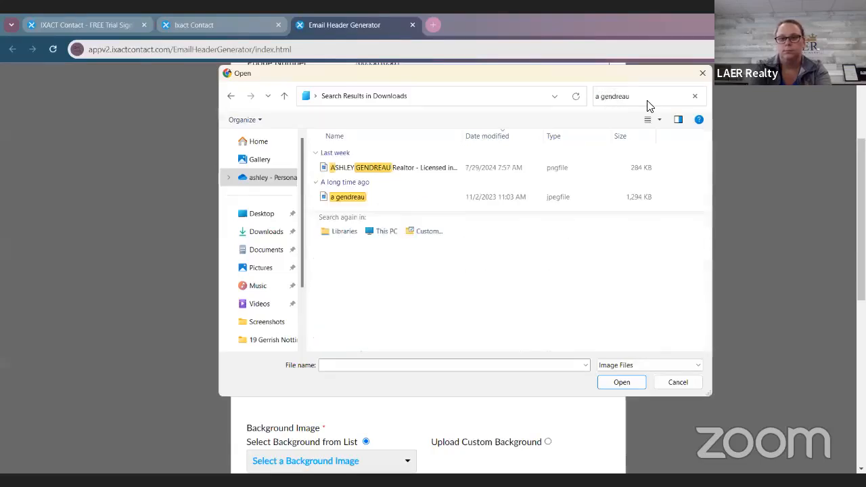
left_click(389, 200)
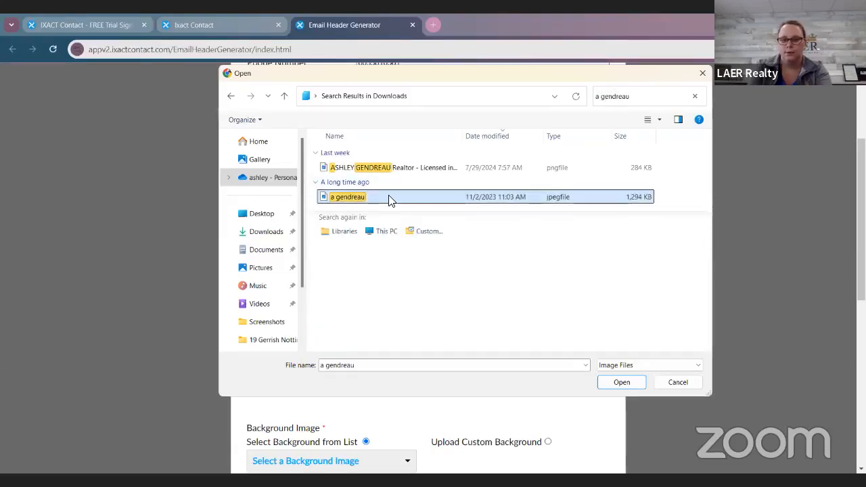
double_click(389, 199)
Step: Search the Downloads folder for "laer logo" and upload LAER_Logo_FullColor_Medium as the company logo
scroll(715, 306, "down", 2)
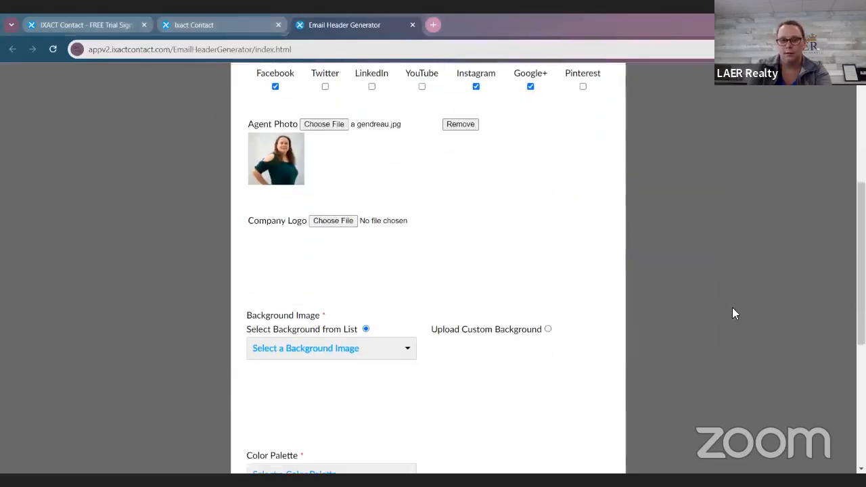
left_click(346, 224)
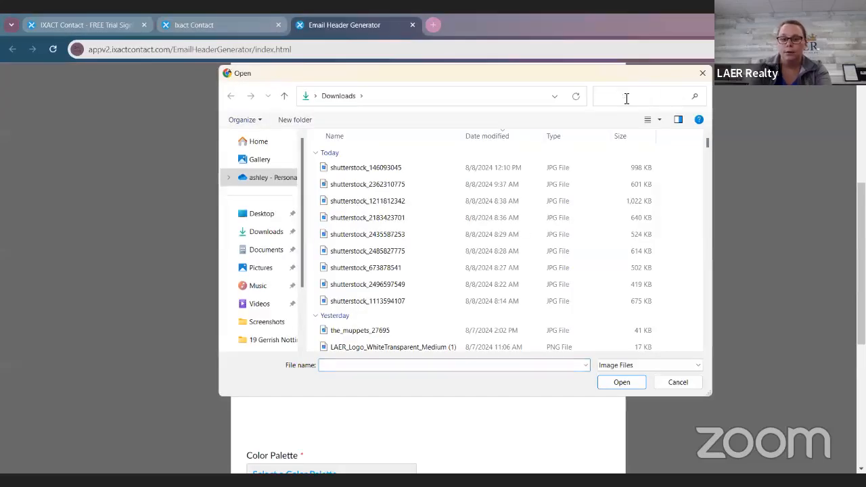
left_click(627, 98)
type("laer logo")
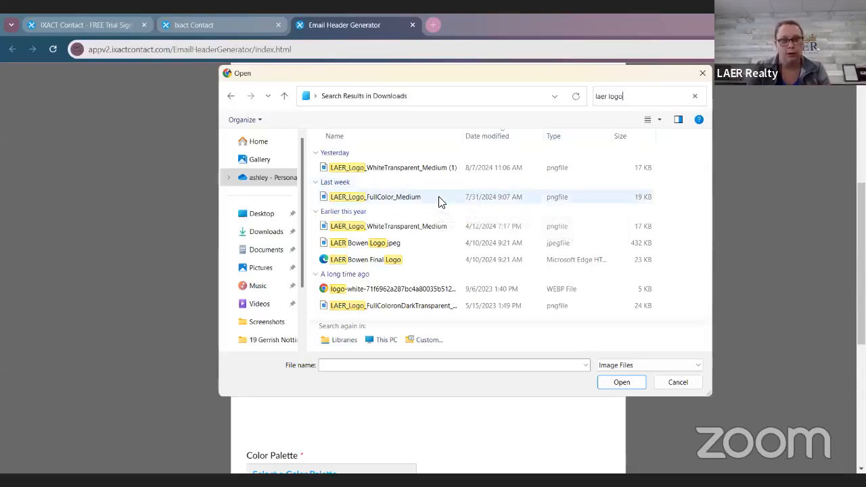
left_click(438, 201)
double_click(439, 196)
Step: Choose Sectional from the provided list as the header's background image
scroll(555, 334, "down", 1)
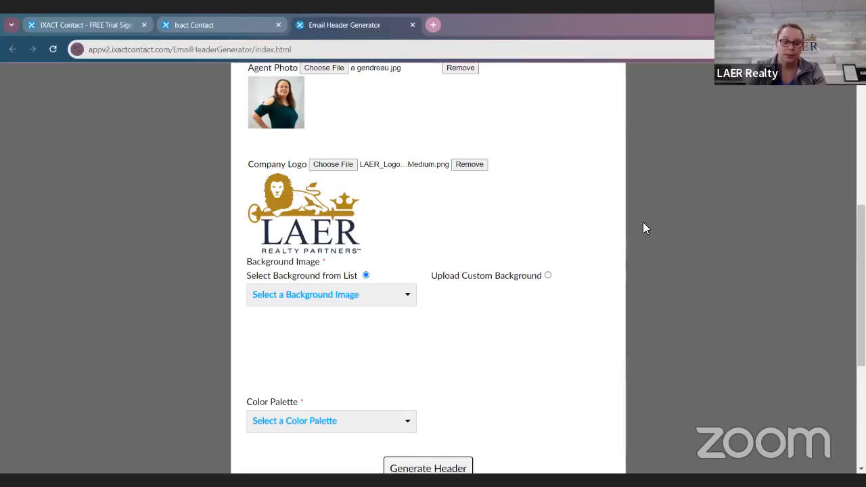
left_click(398, 299)
scroll(377, 339, "down", 2)
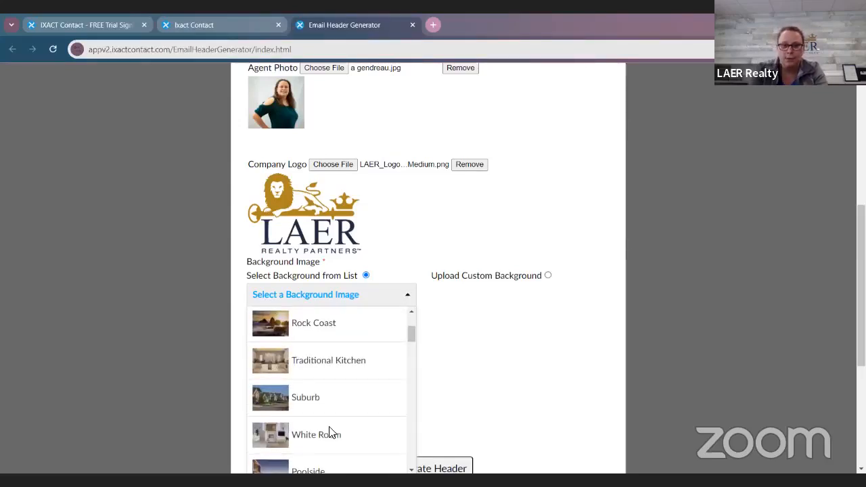
scroll(332, 433, "down", 6)
scroll(332, 433, "down", 5)
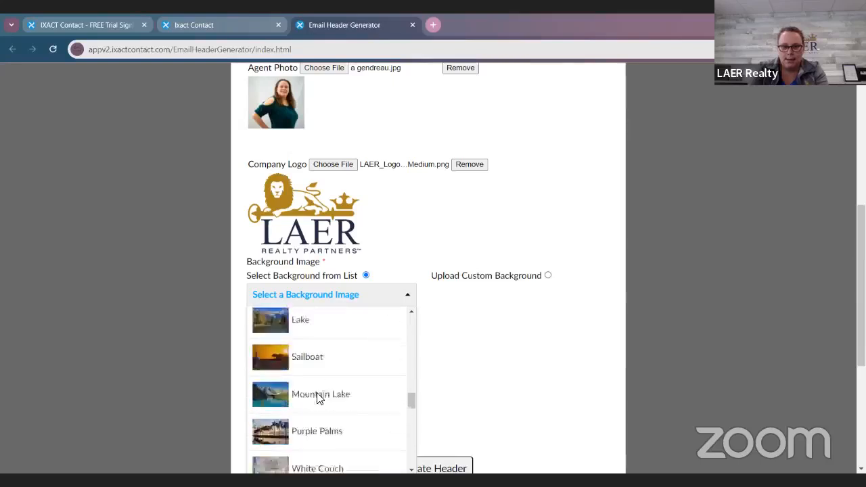
scroll(320, 400, "down", 1)
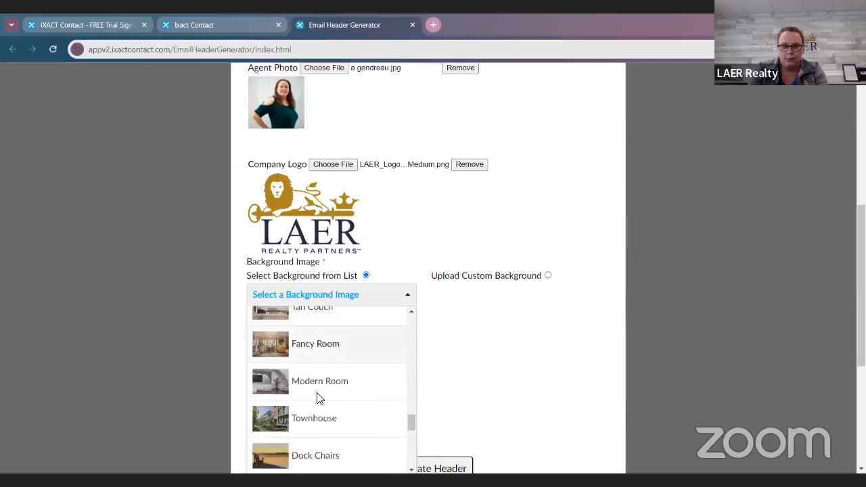
scroll(320, 400, "down", 3)
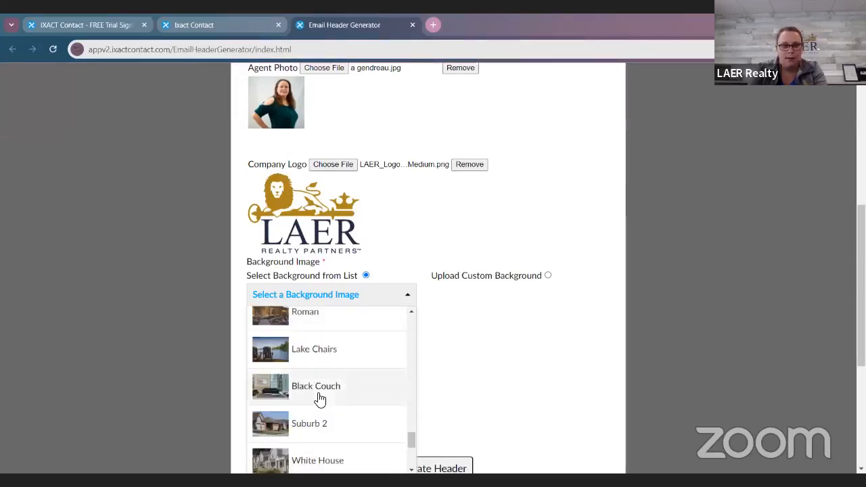
scroll(325, 401, "down", 2)
scroll(326, 401, "down", 4)
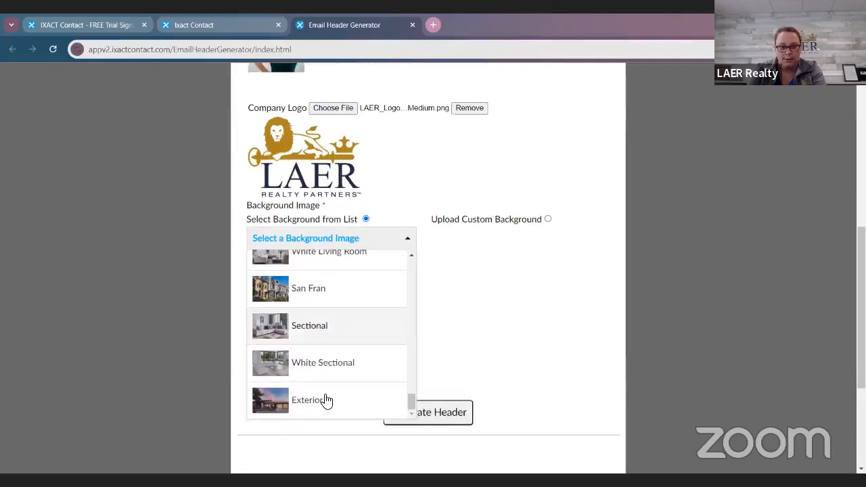
left_click(348, 327)
Step: Set the color palette to Ocean Sky and generate the email header
left_click(408, 365)
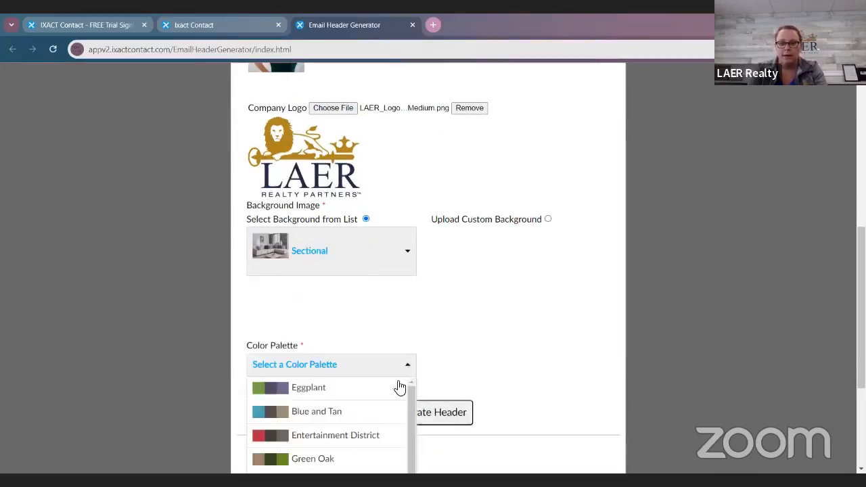
scroll(389, 394, "down", 3)
left_click(324, 416)
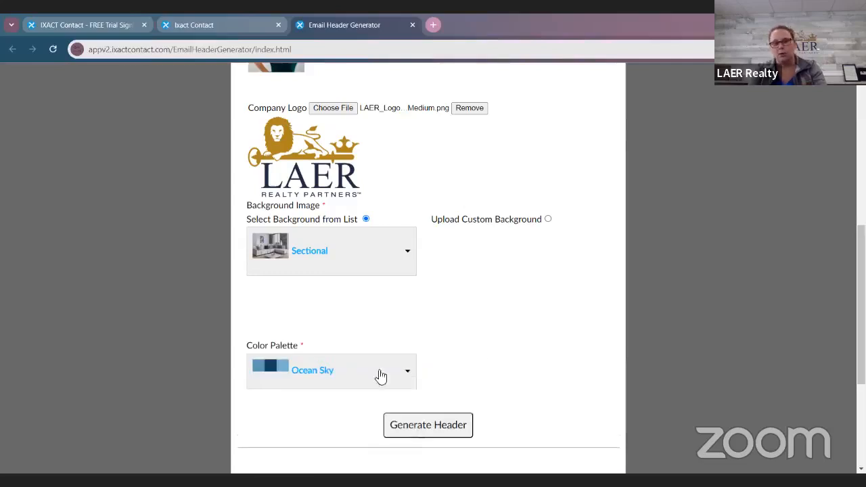
scroll(501, 350, "up", 1)
scroll(502, 349, "up", 2)
scroll(503, 347, "down", 4)
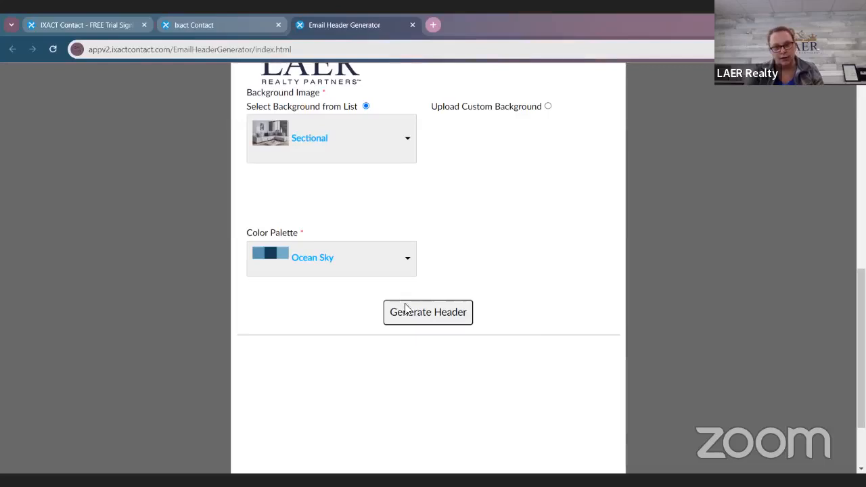
left_click(453, 318)
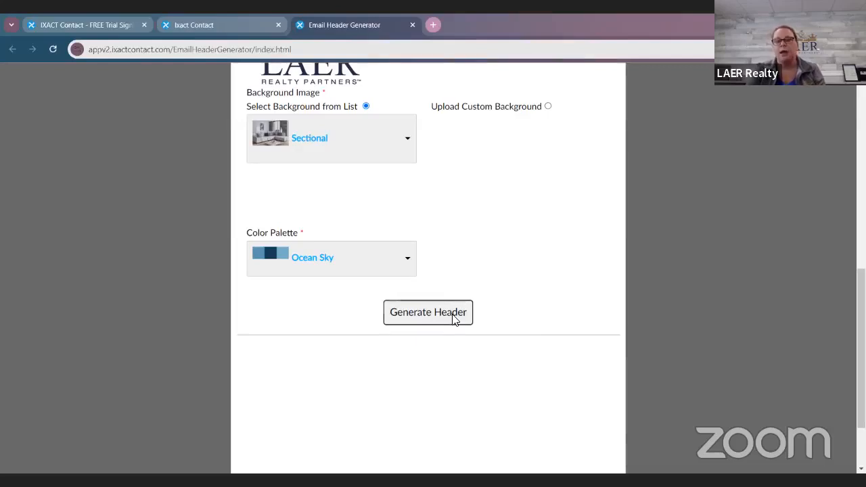
scroll(701, 309, "down", 3)
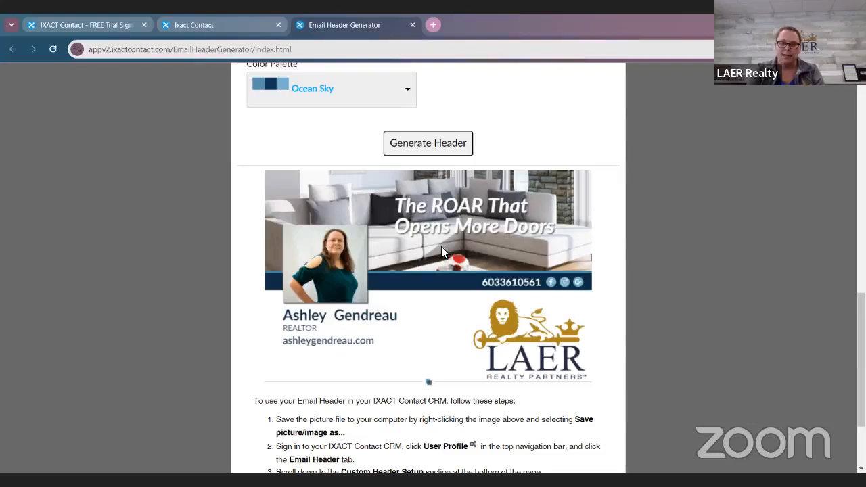
Step: Change the background image to Dock Chairs and regenerate the email header
scroll(438, 249, "up", 3)
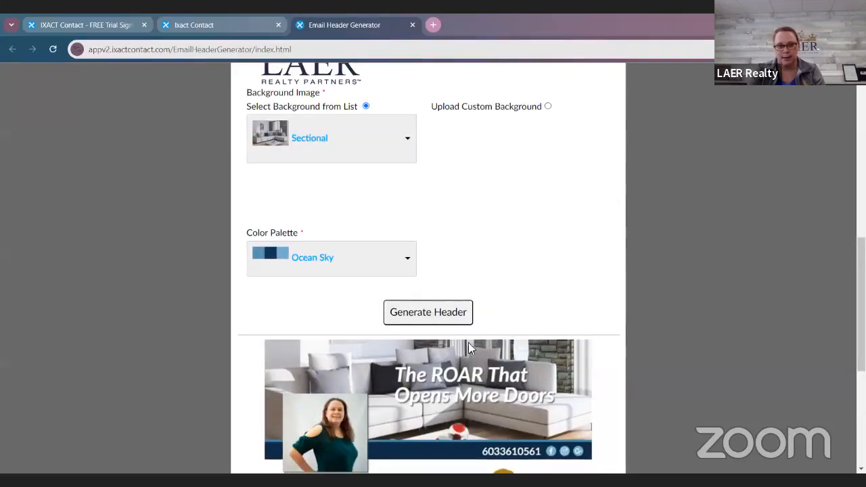
scroll(516, 364, "up", 1)
left_click(375, 205)
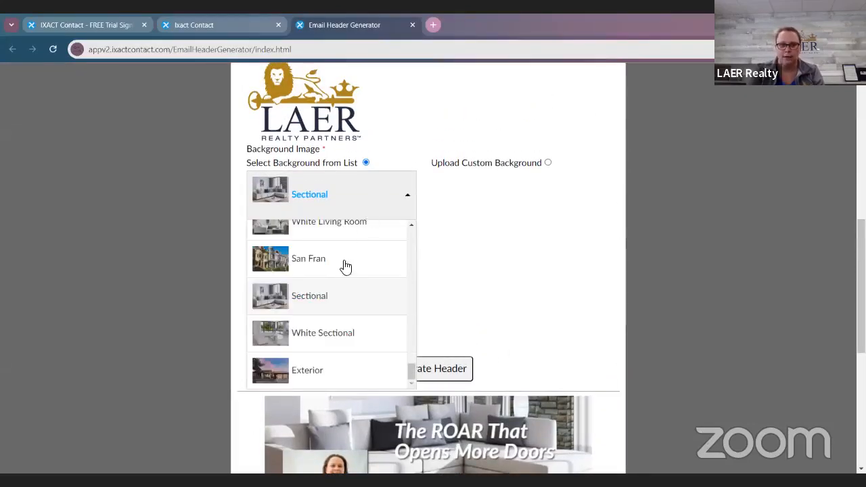
scroll(339, 296, "up", 3)
scroll(338, 296, "up", 6)
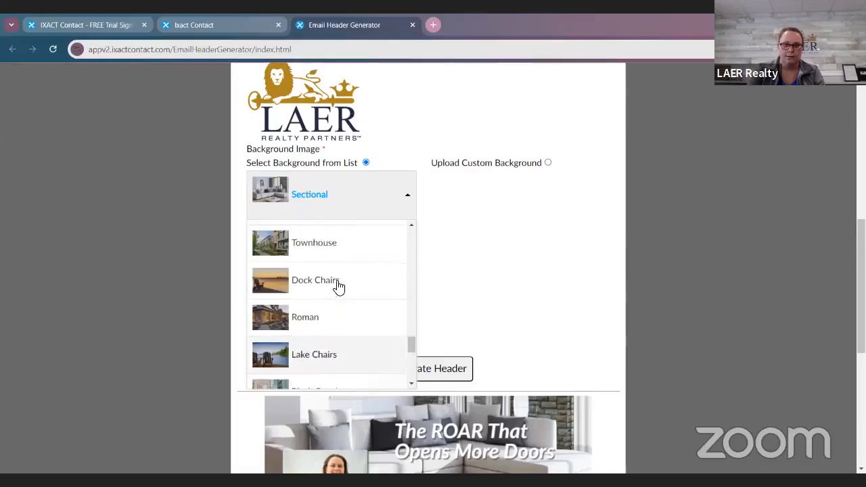
scroll(339, 286, "down", 3)
left_click(336, 283)
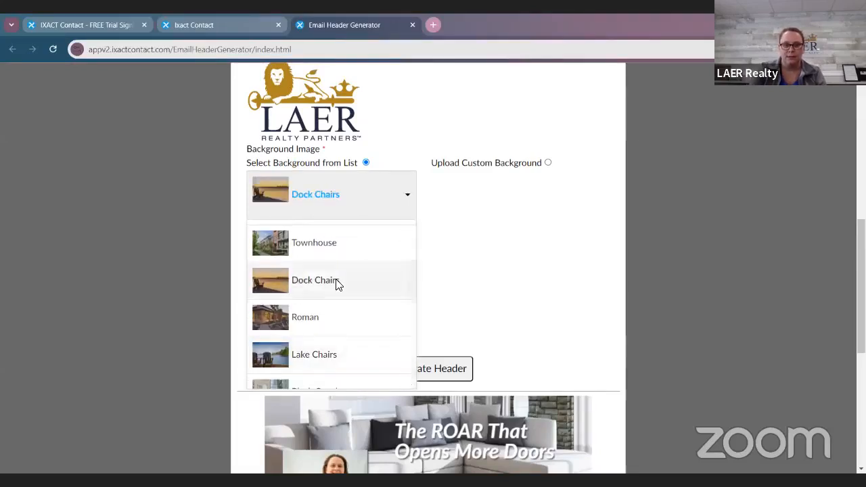
left_click(433, 376)
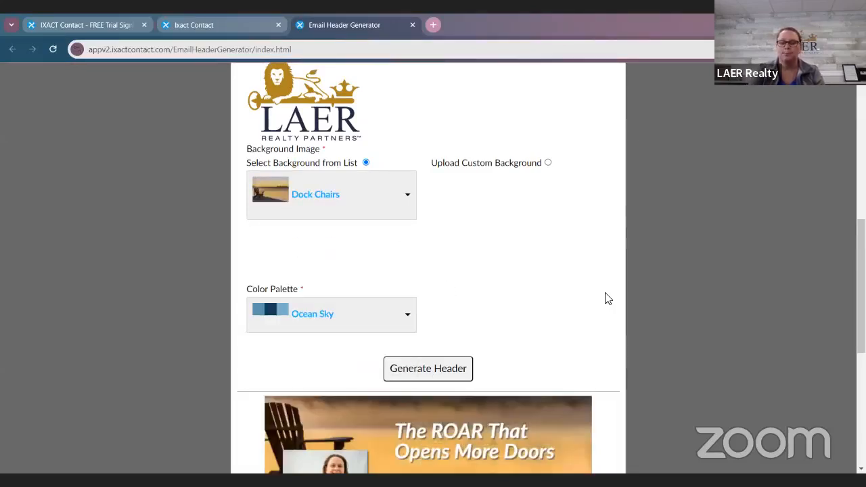
scroll(604, 301, "down", 3)
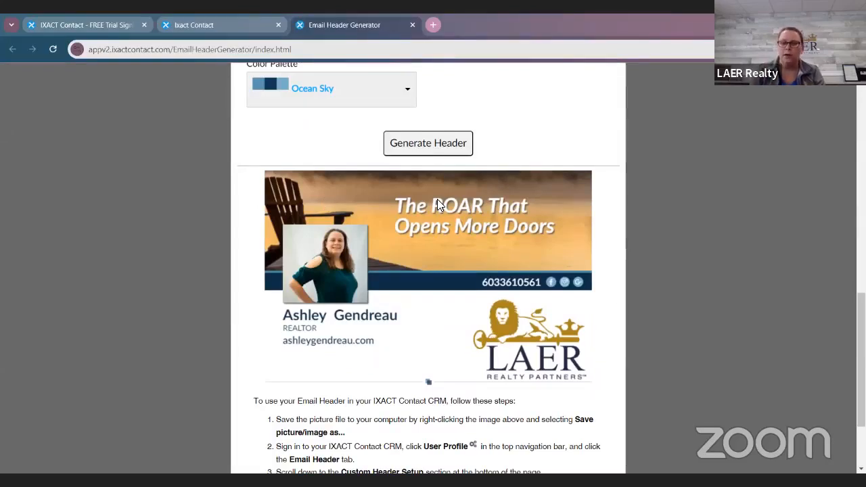
right_click(431, 236)
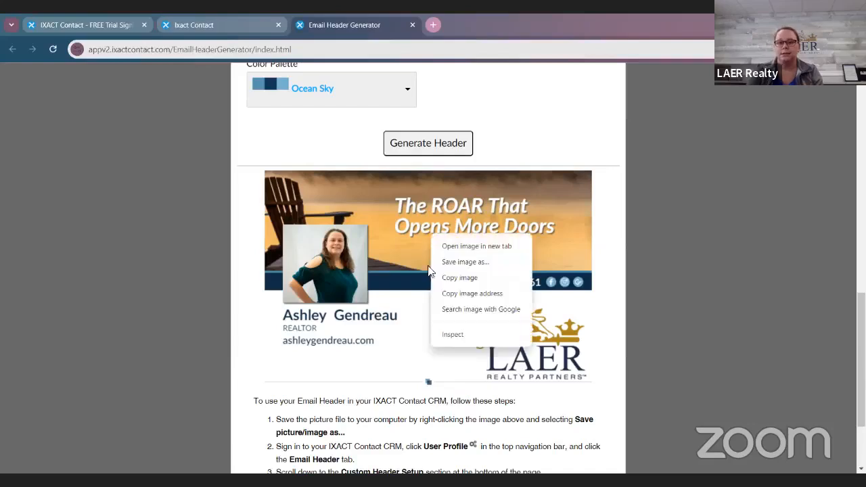
left_click(447, 264)
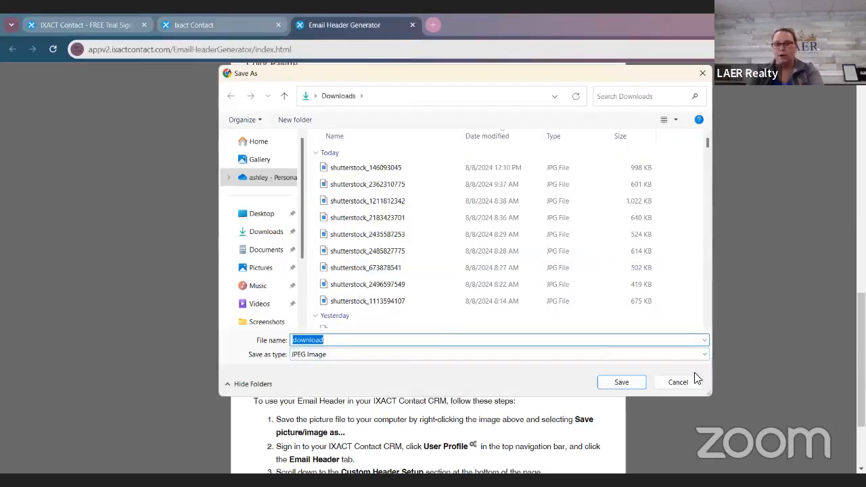
left_click(694, 381)
Step: Save the generated header image to the Downloads folder as a JPEG named "ixact ehader update fall 2024"
right_click(451, 258)
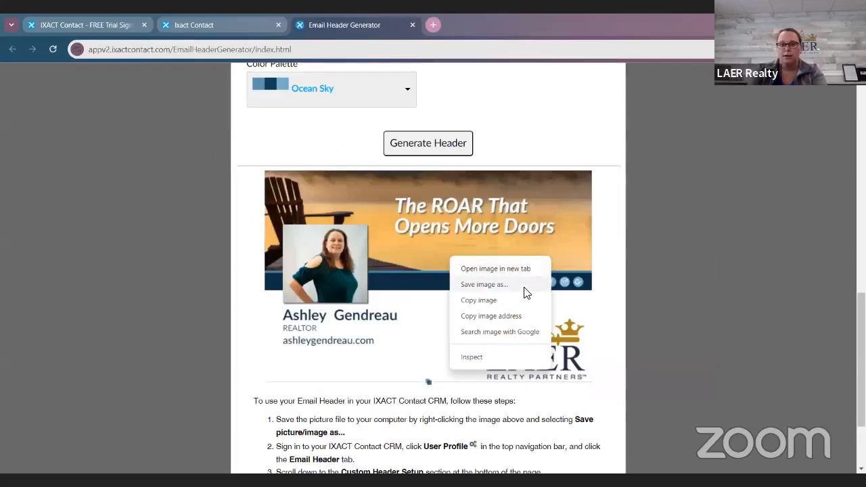
left_click(485, 284)
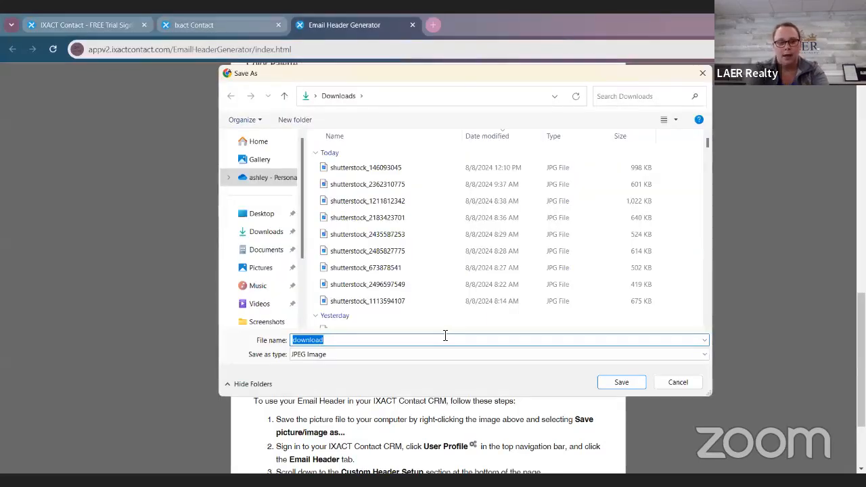
type("ixact ehader u")
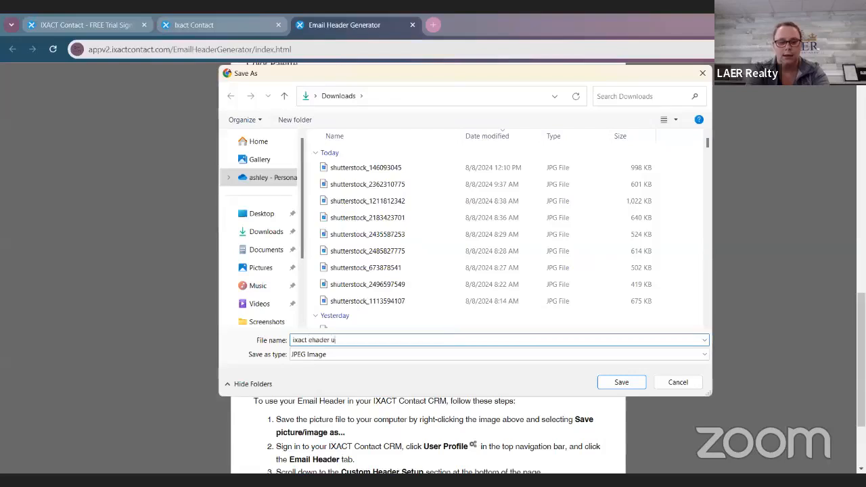
type("pdte")
key("BackSpace")
key("BackSpace")
key("BackSpace")
type("act ehad")
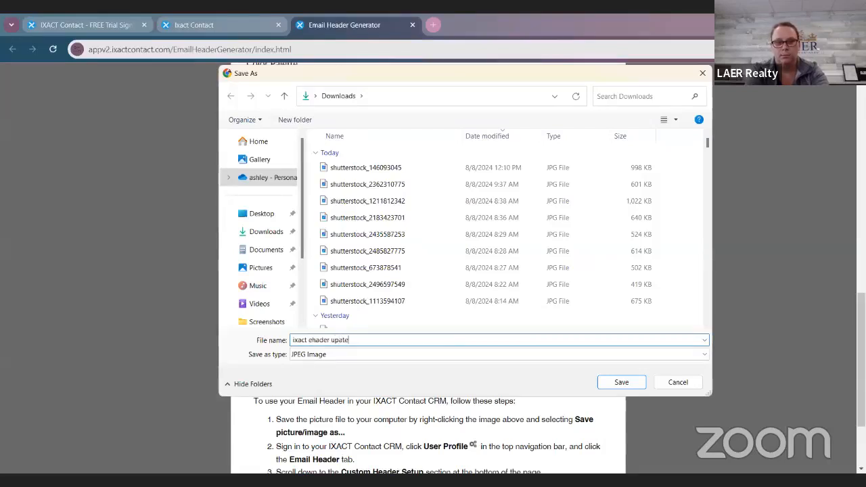
type("er update fall ")
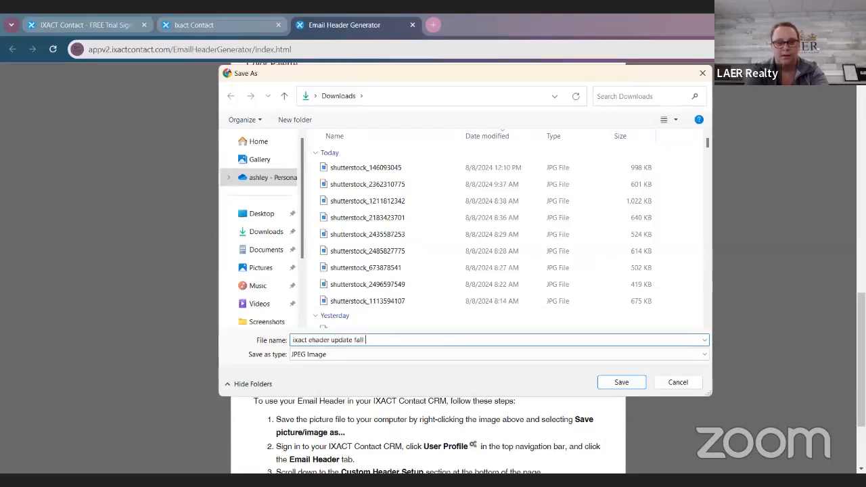
type("2024")
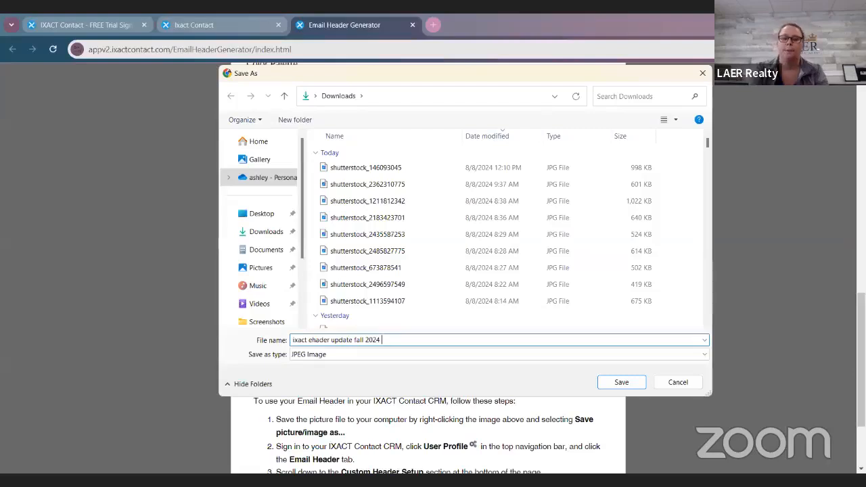
key("Return")
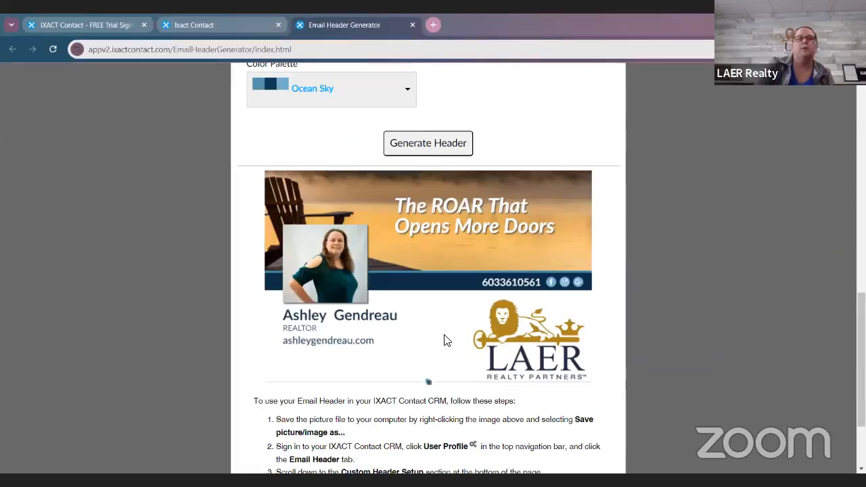
Step: Return to the Ixact Contact email header page and delete the old header image from the Custom Header Setup editor
scroll(404, 335, "down", 2)
scroll(404, 335, "down", 1)
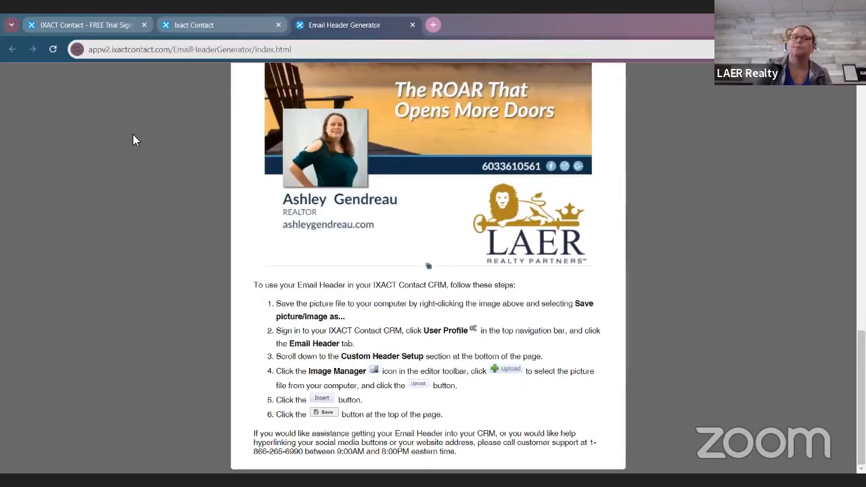
left_click(192, 25)
scroll(460, 392, "down", 5)
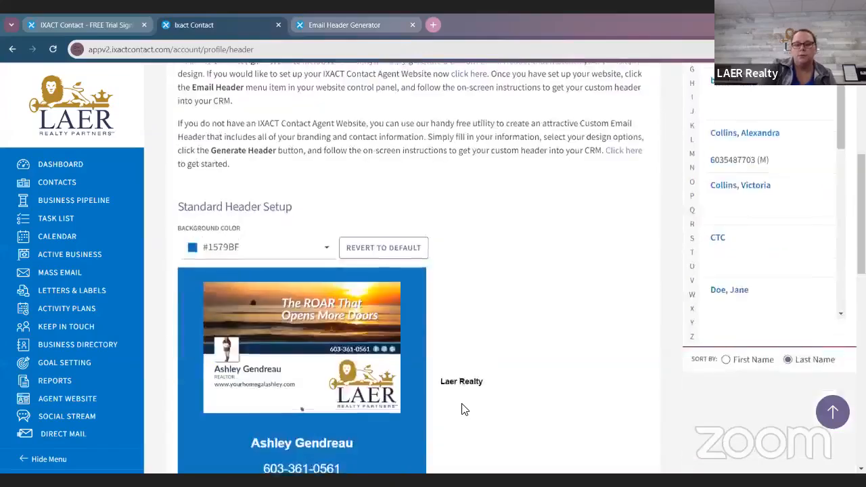
scroll(463, 409, "down", 4)
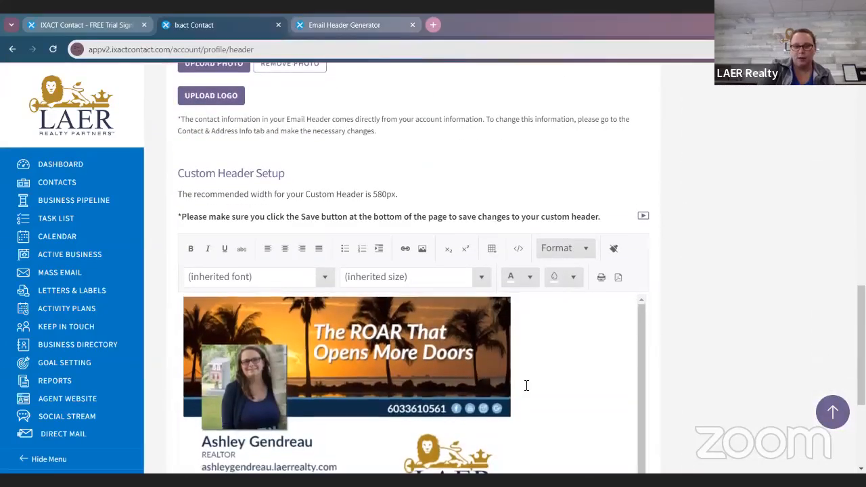
key("BackSpace")
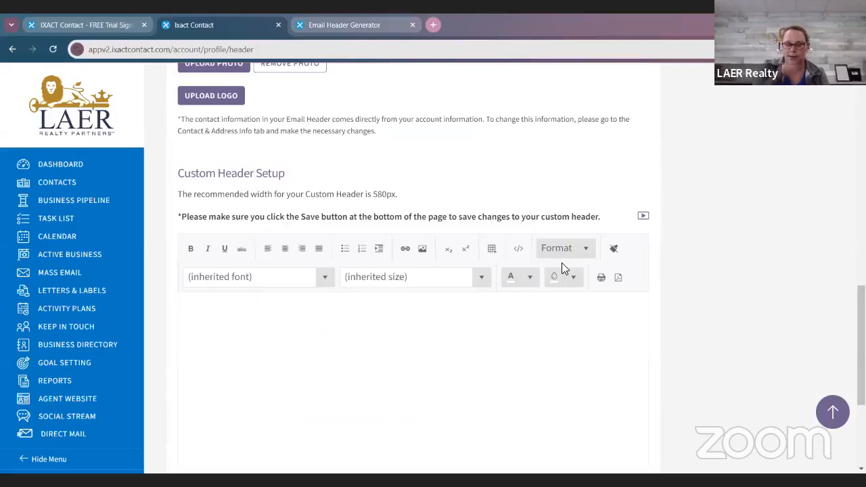
Step: Upload "ixact ehader update fall 2024" from Downloads to the image library of the custom header editor
scroll(609, 245, "down", 3)
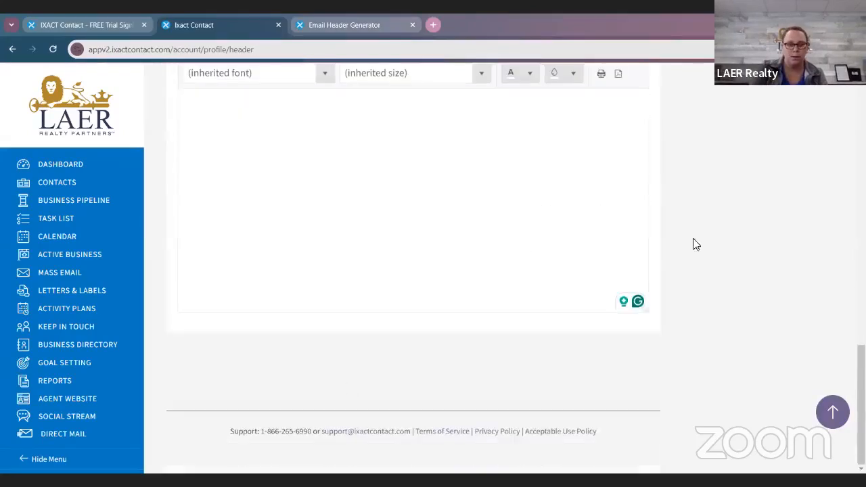
scroll(539, 212, "up", 1)
scroll(539, 213, "up", 3)
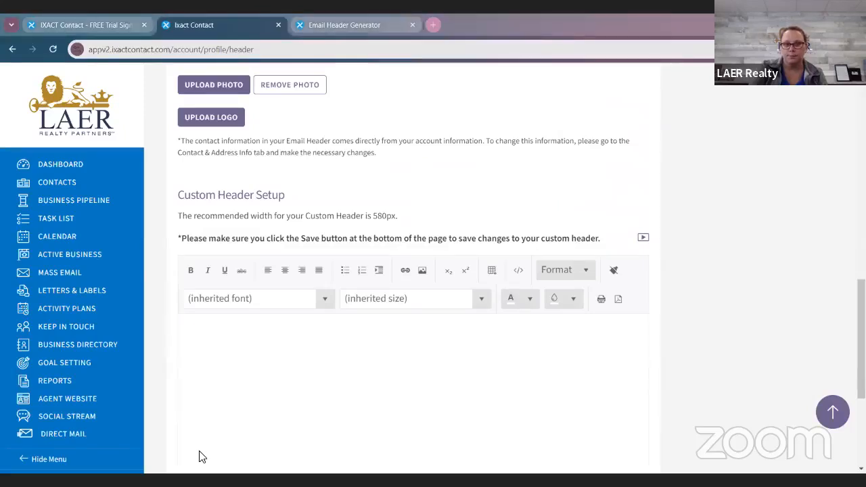
left_click(422, 272)
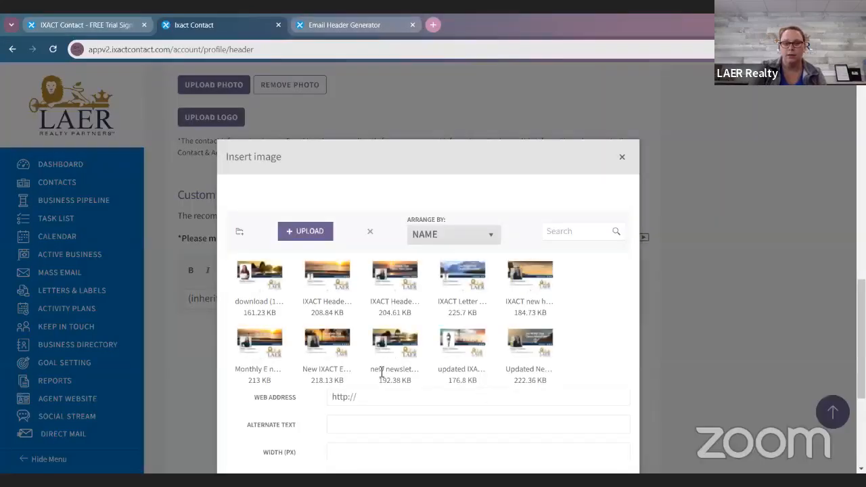
left_click(324, 237)
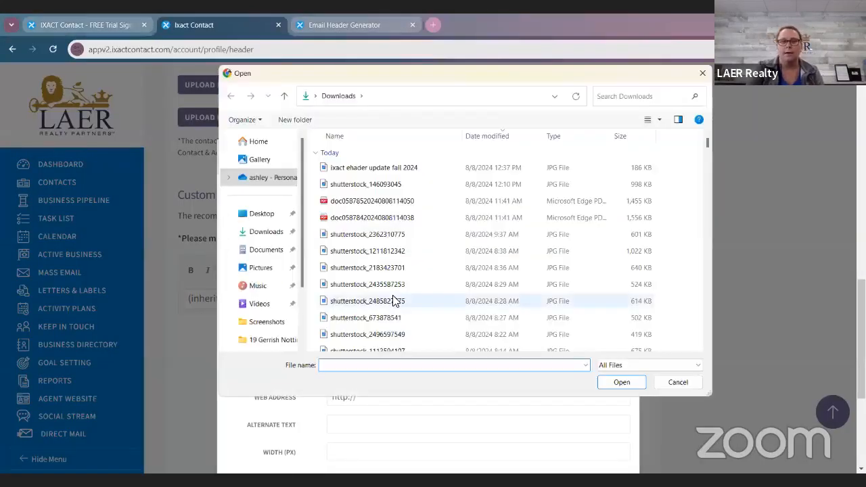
left_click(463, 173)
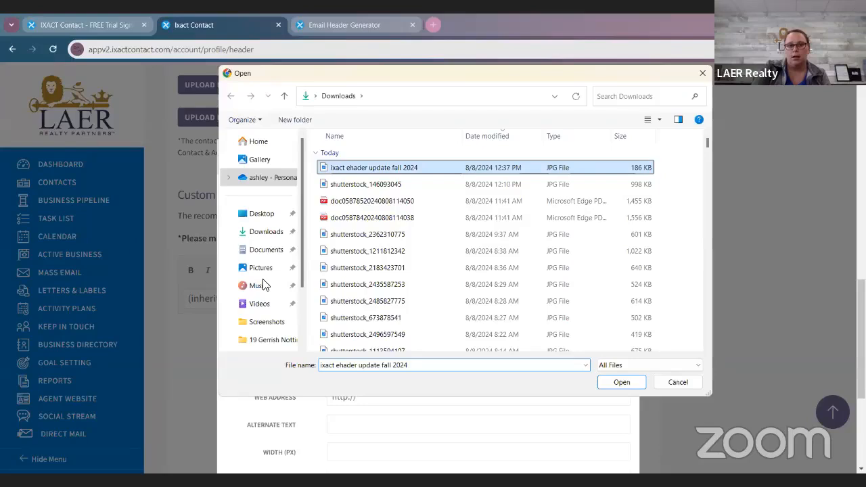
key("Return")
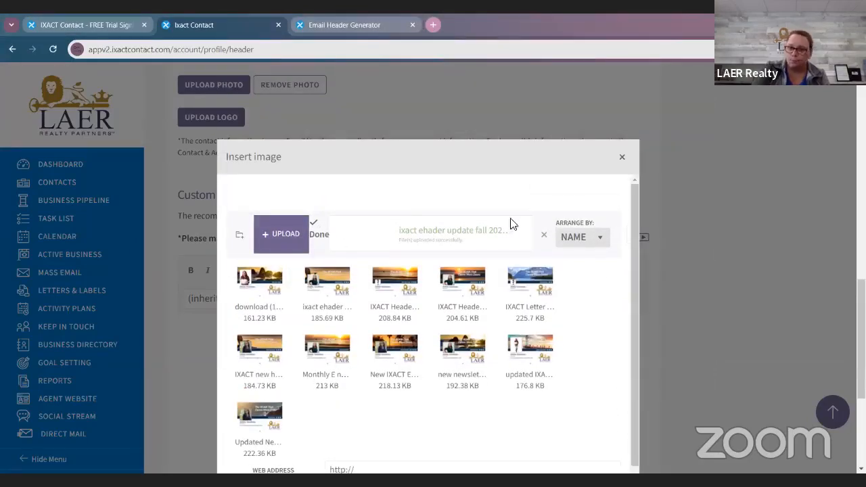
Step: Upload "ixact ehader update fall 2024" a second time and overwrite the existing copy in the image library
left_click(279, 237)
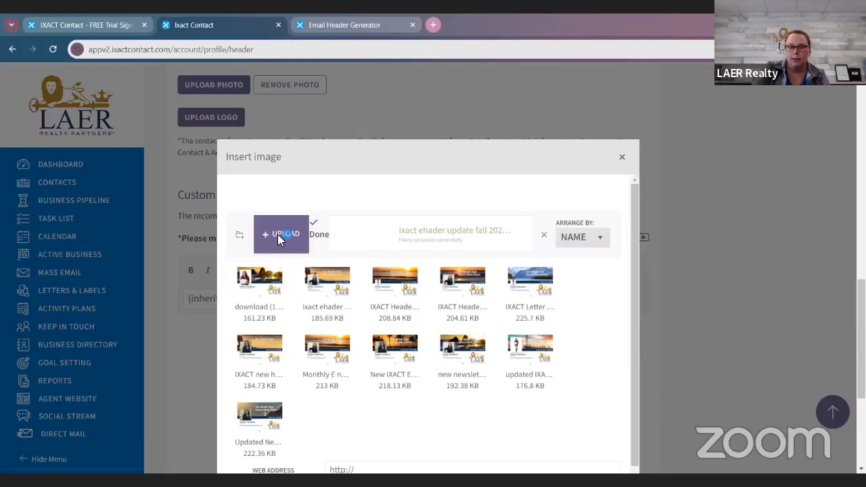
left_click(378, 167)
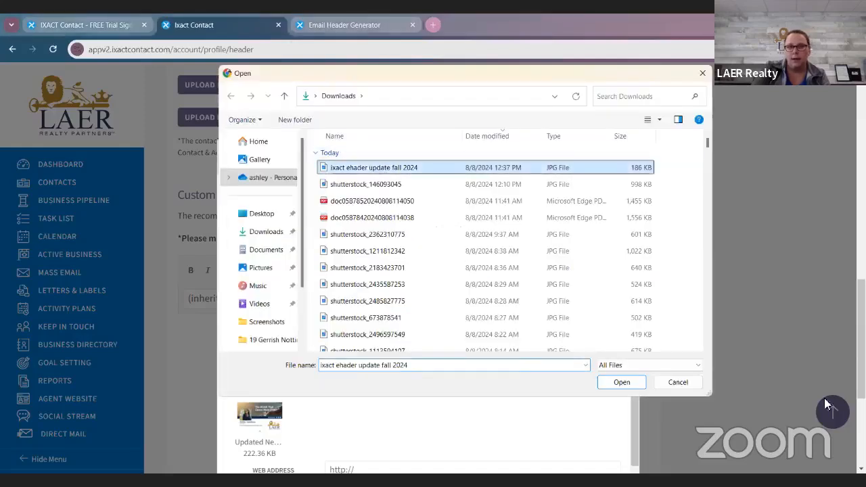
left_click(618, 383)
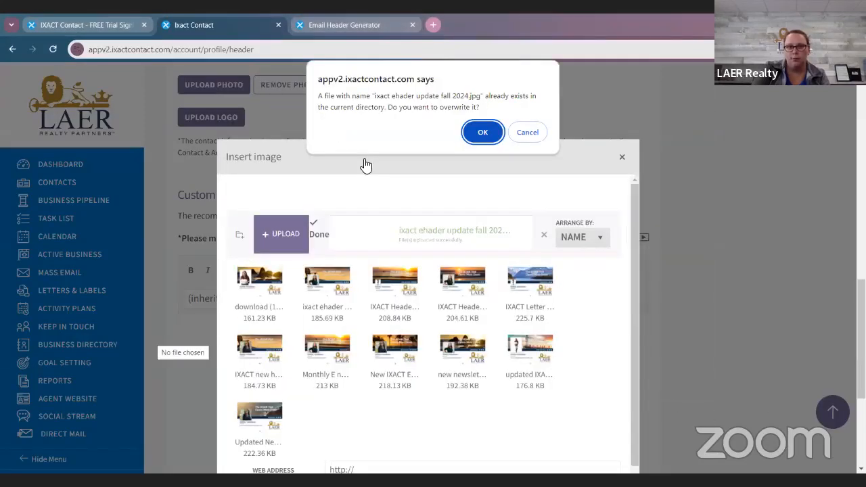
left_click(484, 132)
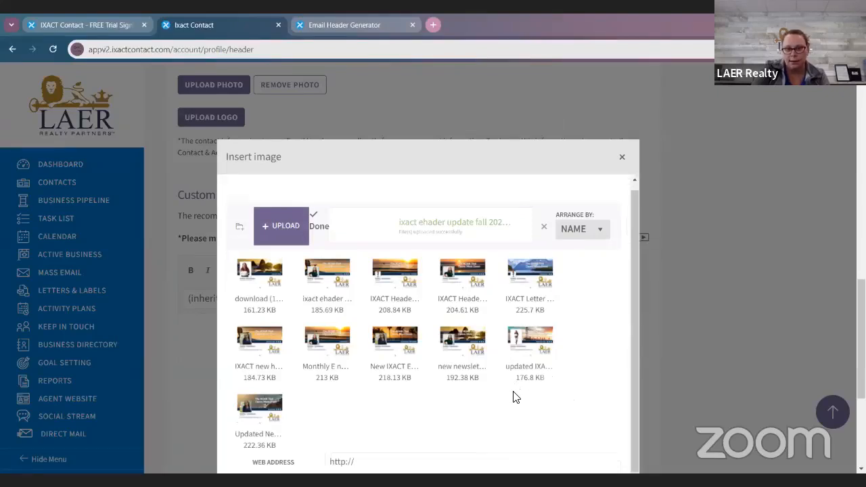
Step: Insert the uploaded "ixact ehader update fall 2024" image into the empty custom header
scroll(513, 398, "down", 1)
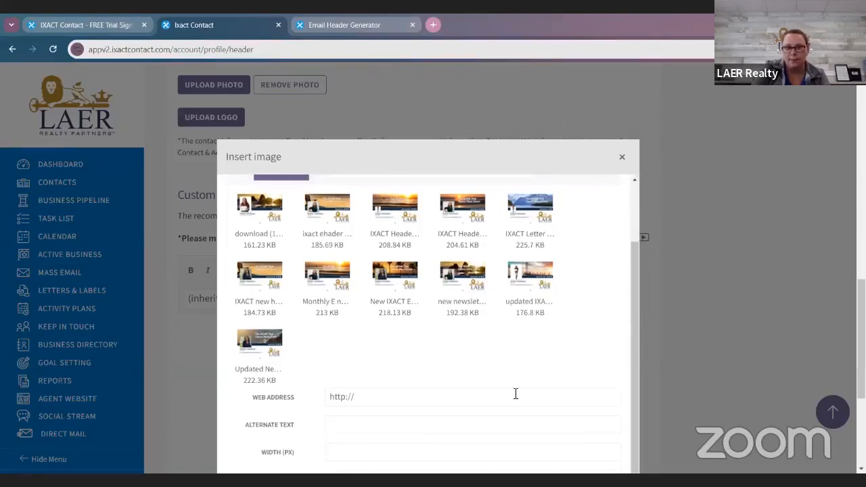
left_click(333, 232)
scroll(385, 323, "down", 3)
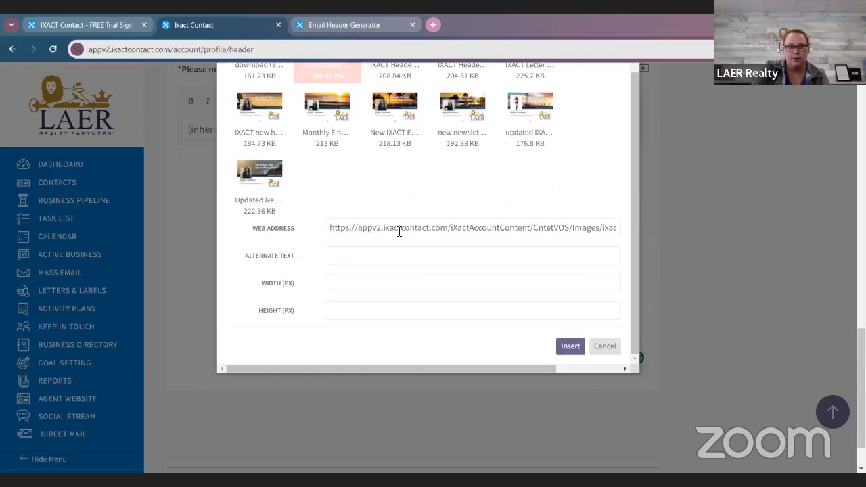
scroll(423, 227, "up", 1)
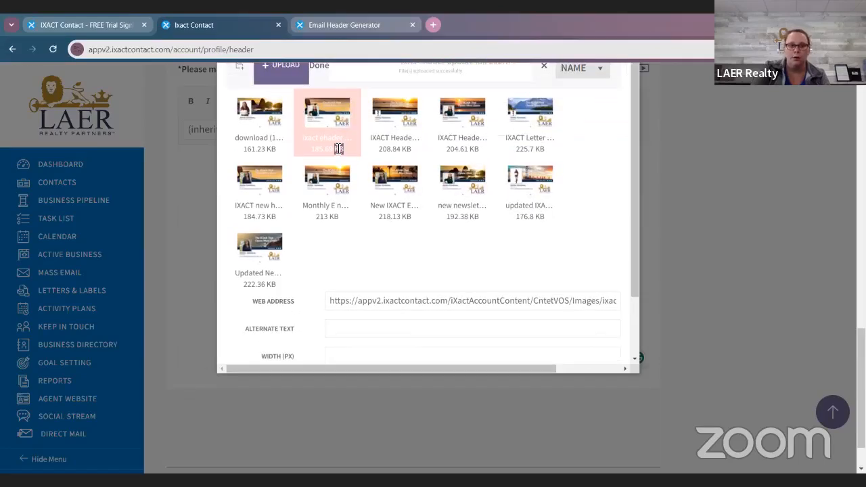
double_click(338, 150)
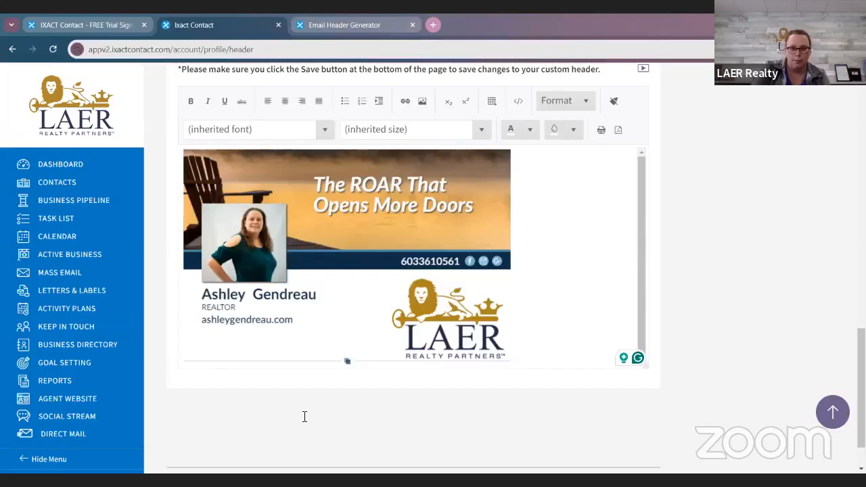
Step: Delete the inserted image from the custom header and insert "ixact ehader update fall 2024" again from the image library
key("BackSpace")
scroll(533, 339, "up", 2)
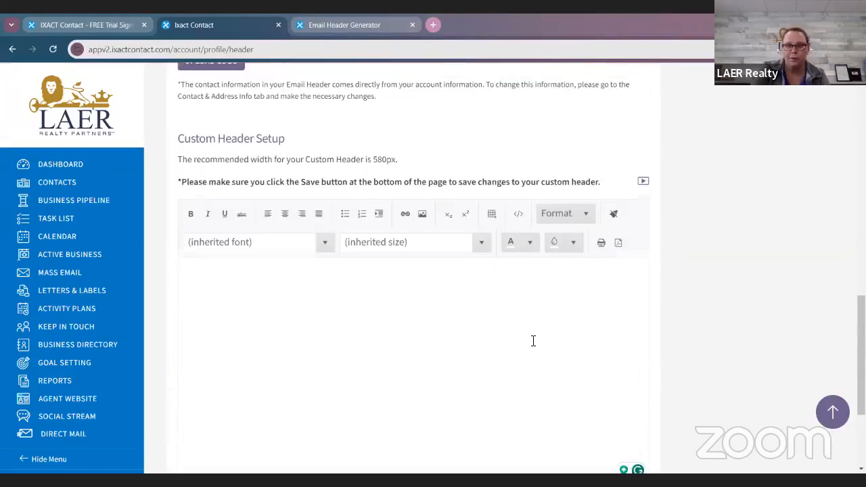
left_click(422, 214)
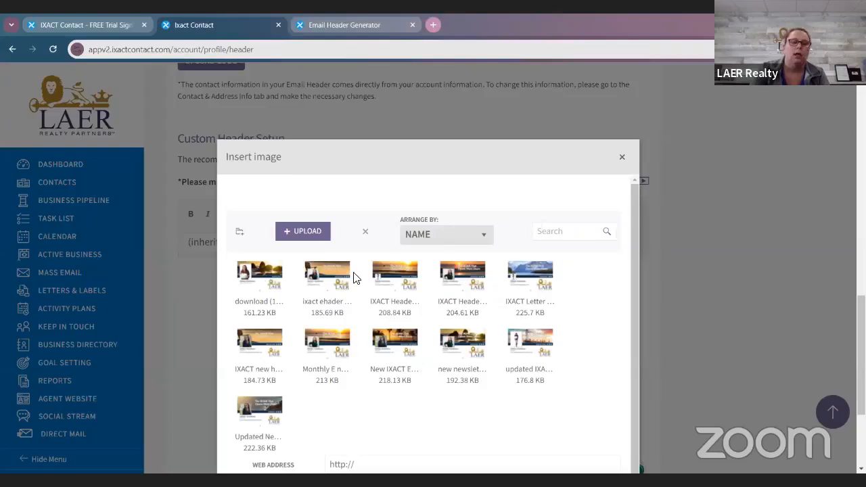
scroll(357, 278, "down", 1)
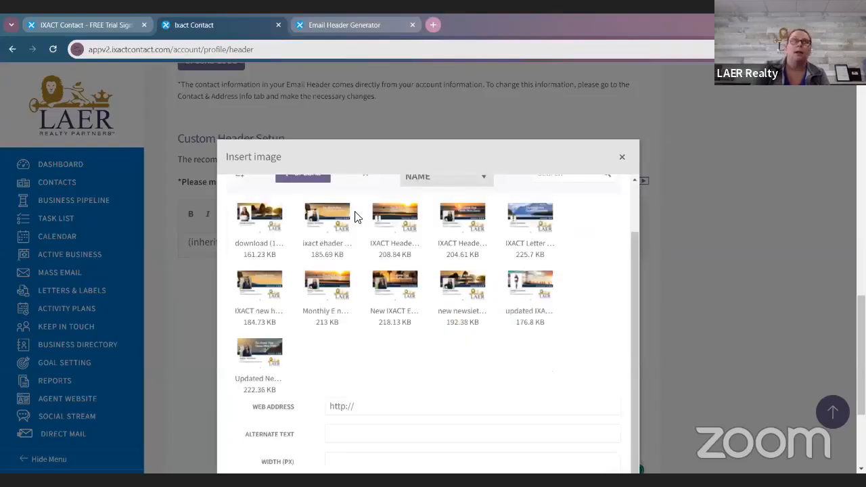
left_click(324, 229)
scroll(556, 344, "down", 3)
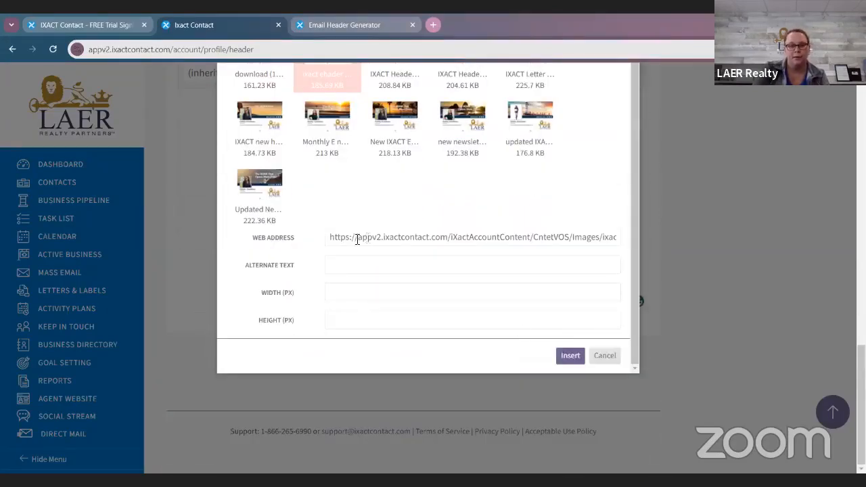
scroll(383, 168, "up", 1)
scroll(508, 261, "down", 1)
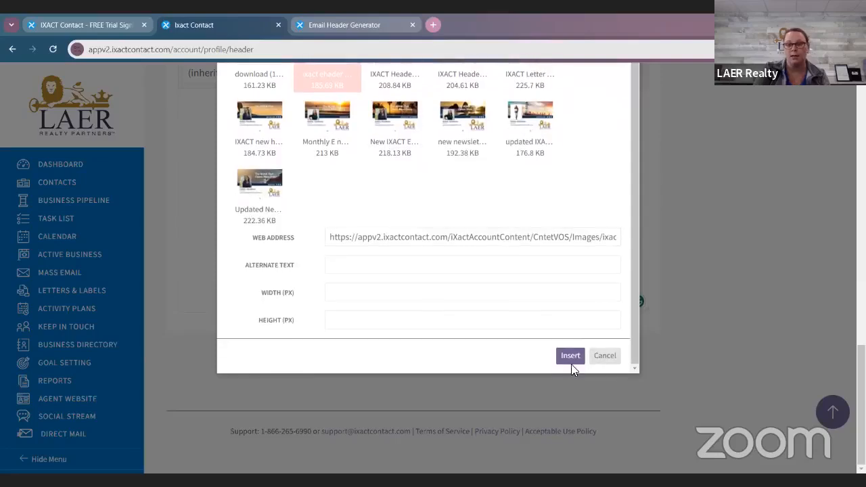
left_click(570, 357)
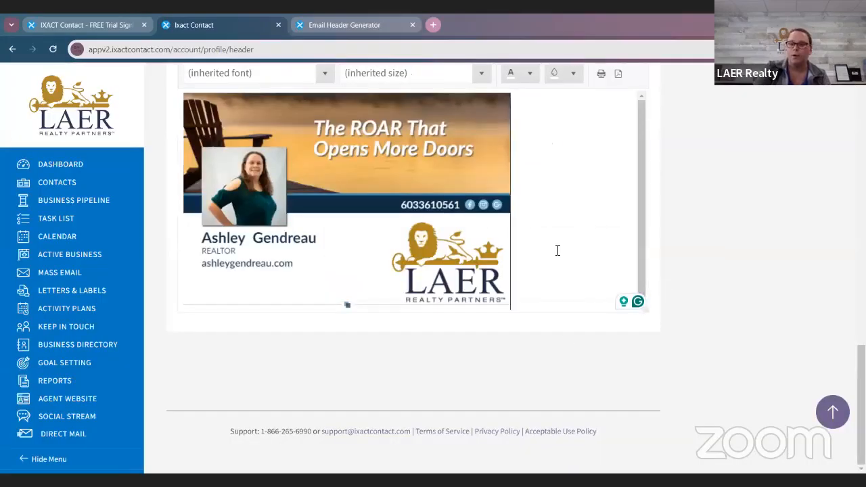
scroll(557, 250, "up", 4)
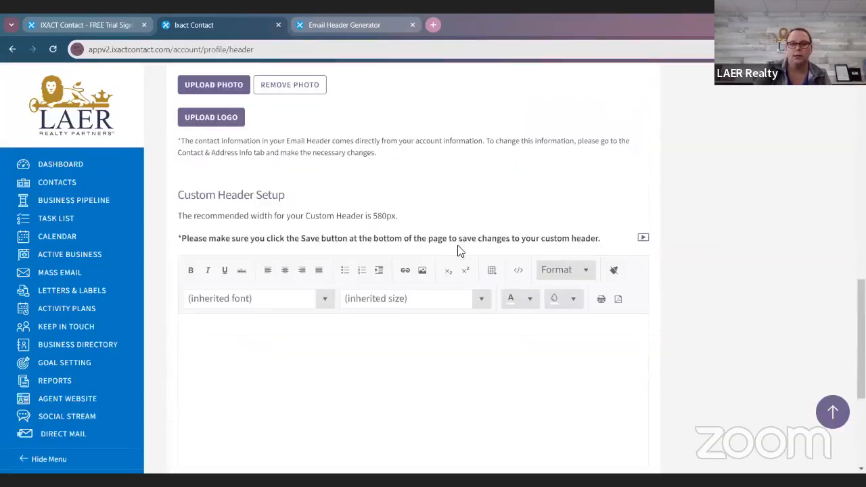
Step: Insert the uploaded header image from the image library into the empty custom header and save the email header settings
left_click(421, 271)
double_click(315, 284)
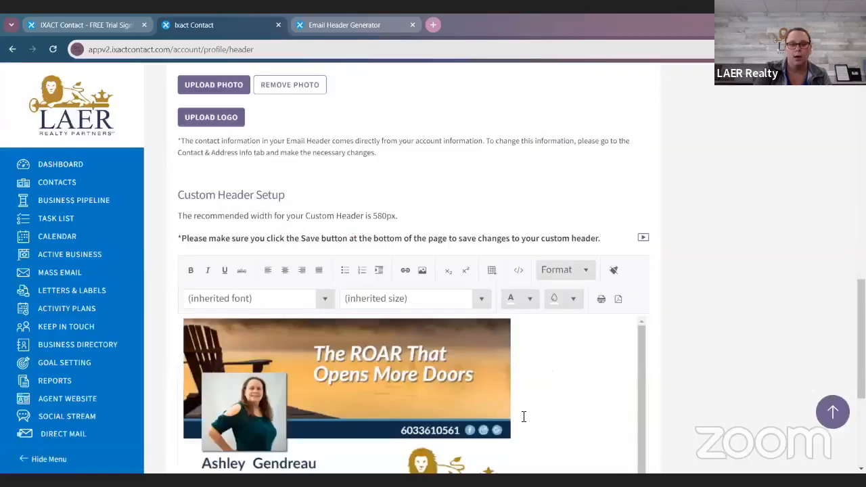
scroll(537, 398, "down", 3)
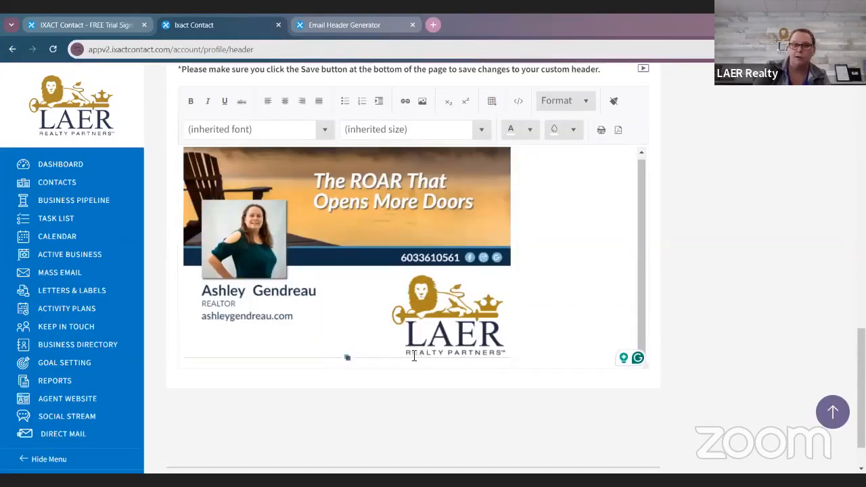
scroll(596, 325, "down", 1)
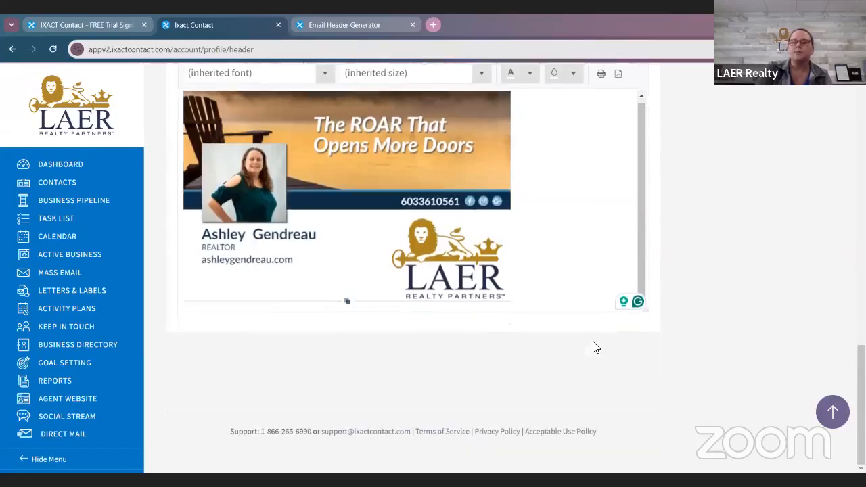
scroll(595, 347, "up", 10)
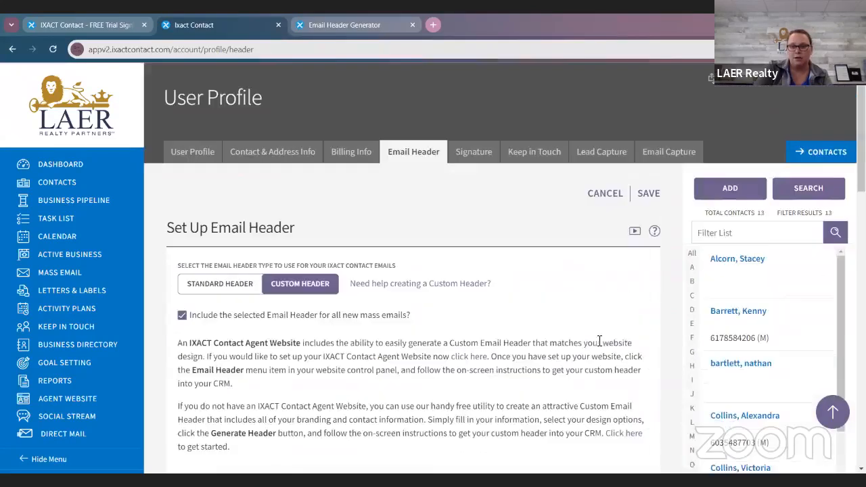
left_click(649, 193)
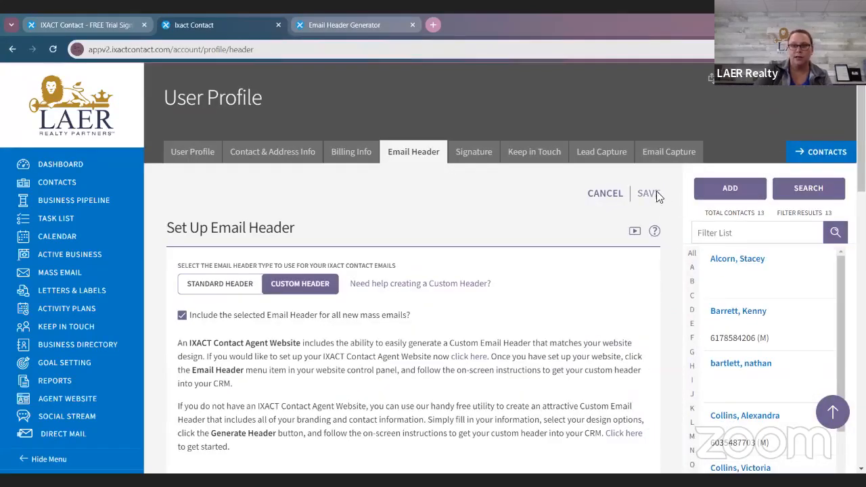
scroll(698, 332, "down", 1)
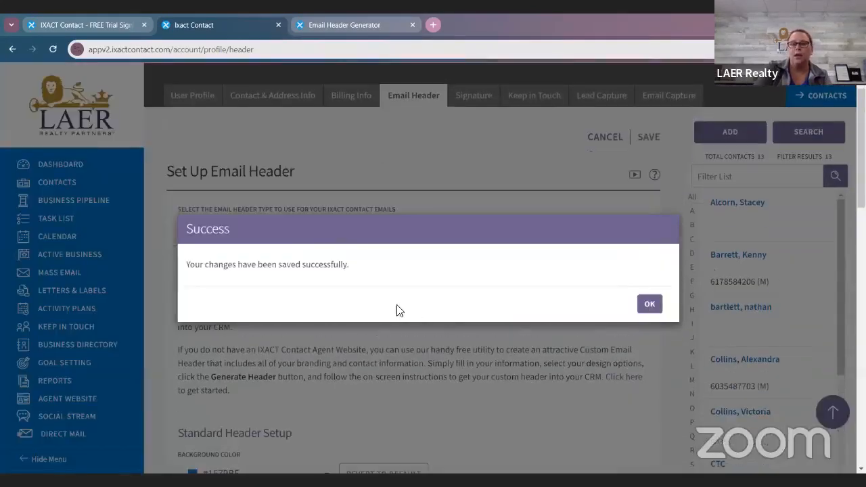
left_click(649, 302)
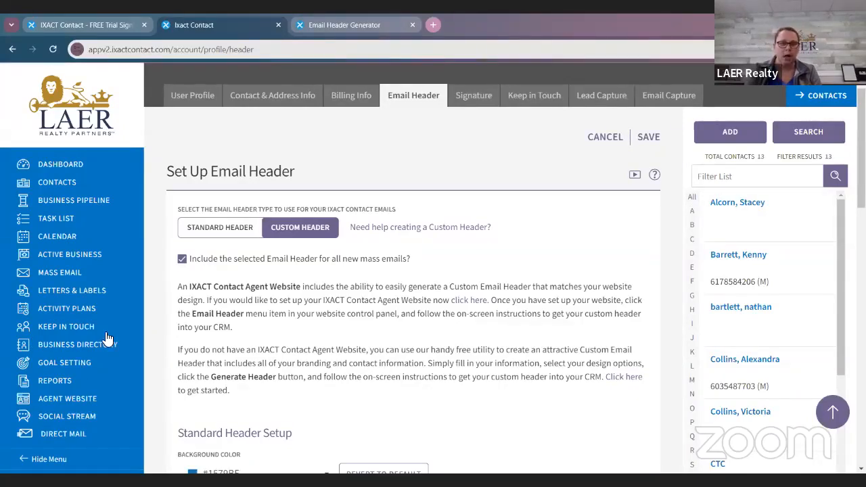
Step: Open the Monthly e-Newsletter event in the Keep In Touch configuration
scroll(96, 346, "up", 1)
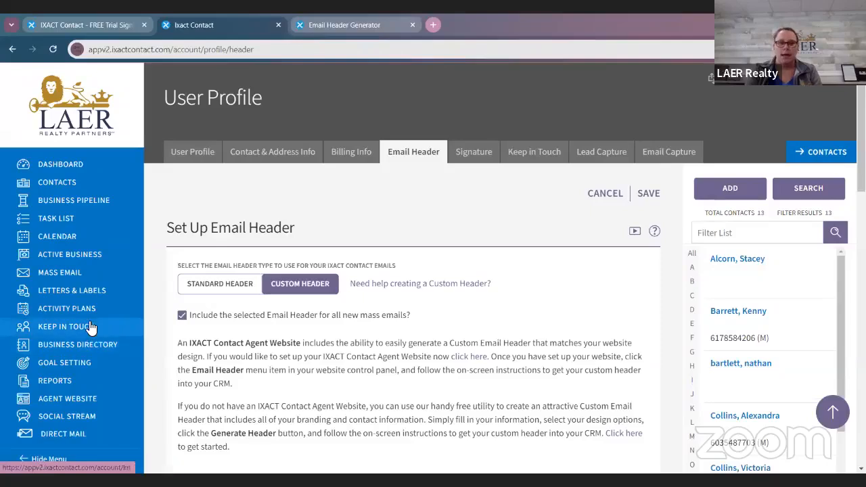
left_click(91, 328)
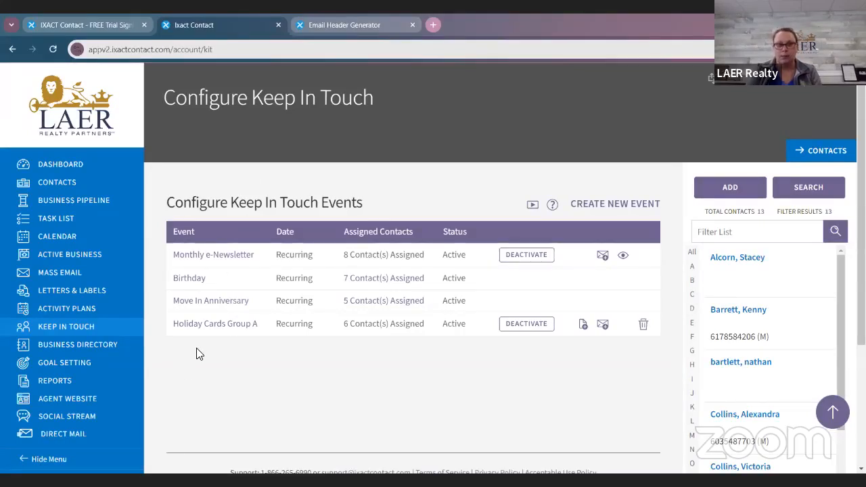
left_click(213, 260)
scroll(452, 365, "down", 3)
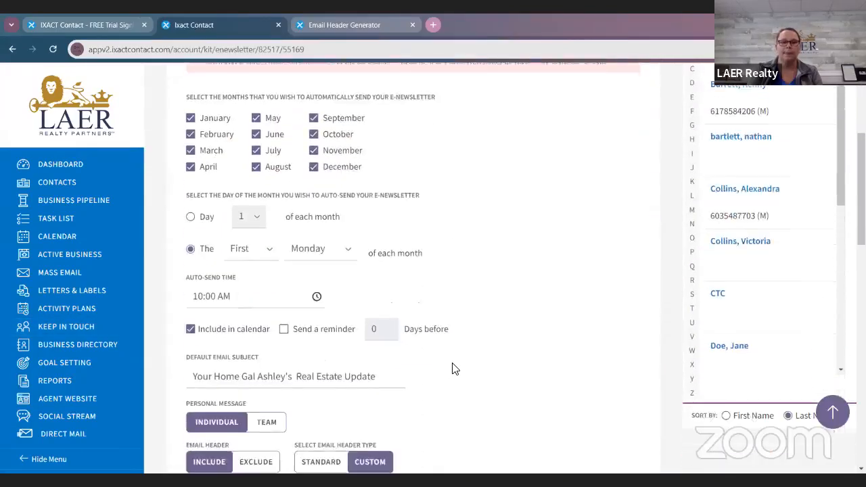
scroll(453, 367, "up", 1)
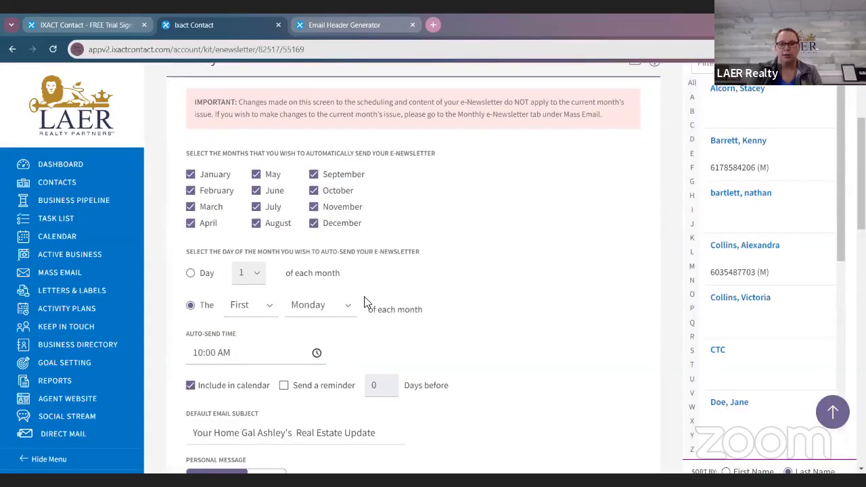
Step: Try day 10 of each month as the e-Newsletter auto-send date, and switch back to the first Monday of each month
scroll(421, 302, "down", 1)
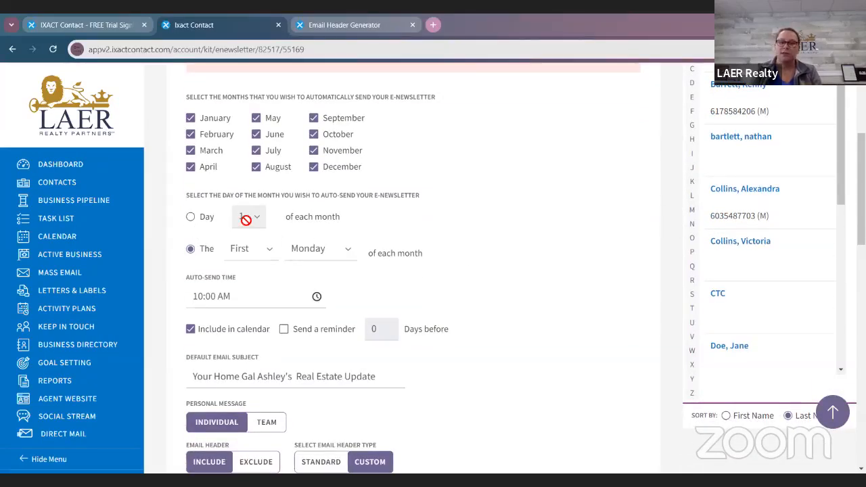
left_click(203, 217)
left_click(249, 218)
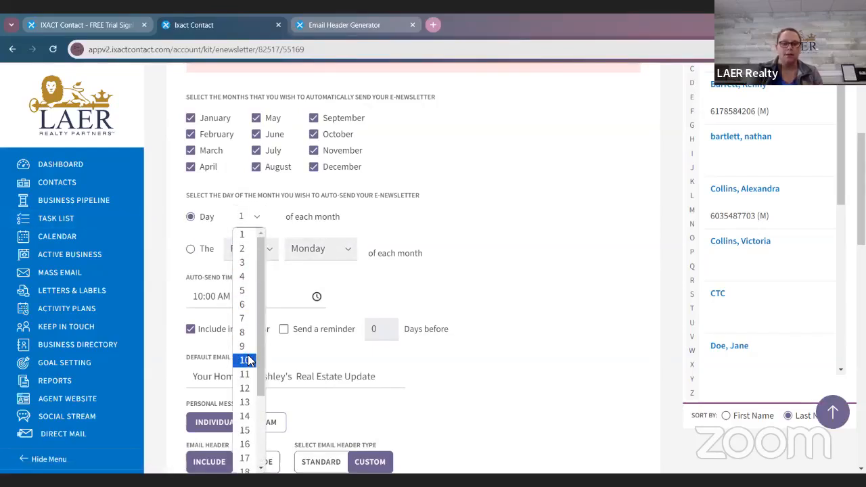
left_click(249, 360)
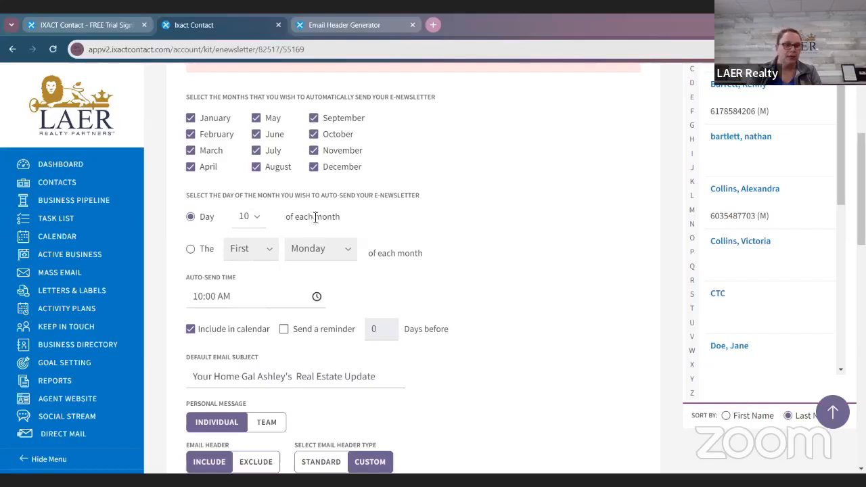
left_click(190, 250)
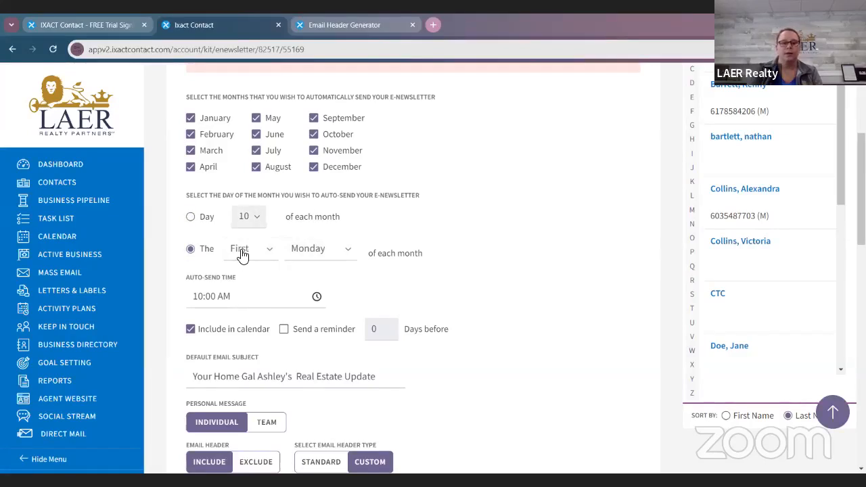
left_click(243, 252)
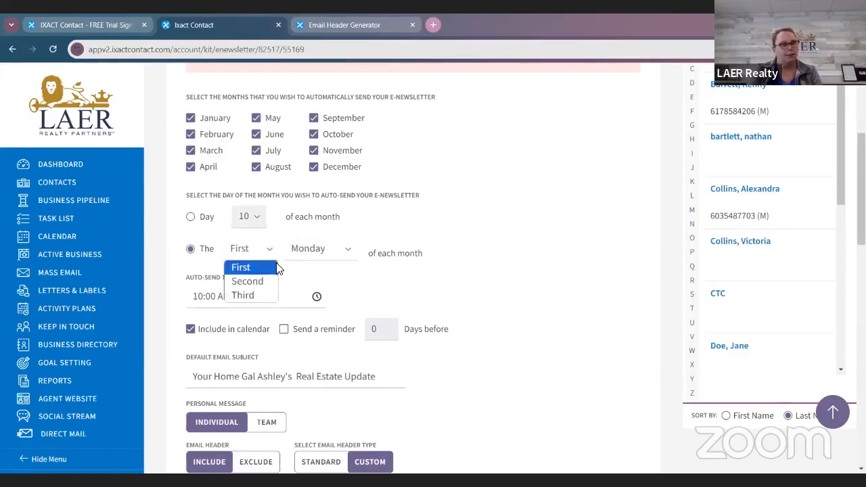
left_click(478, 288)
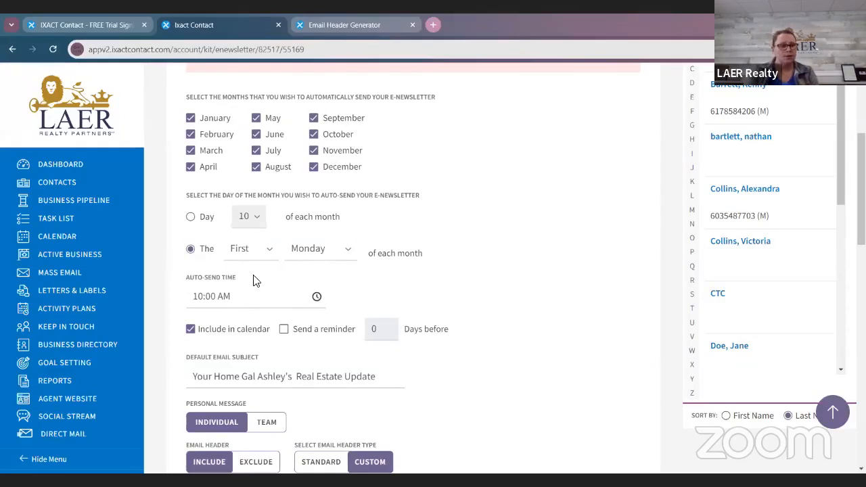
Step: Examine the e-Newsletter's auto-send time, reminder option and default email subject
scroll(256, 281, "down", 1)
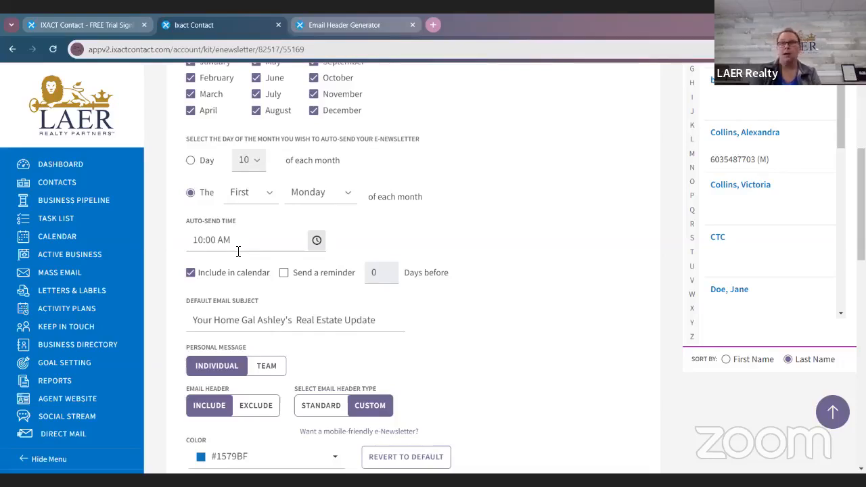
left_click(336, 277)
left_click(337, 277)
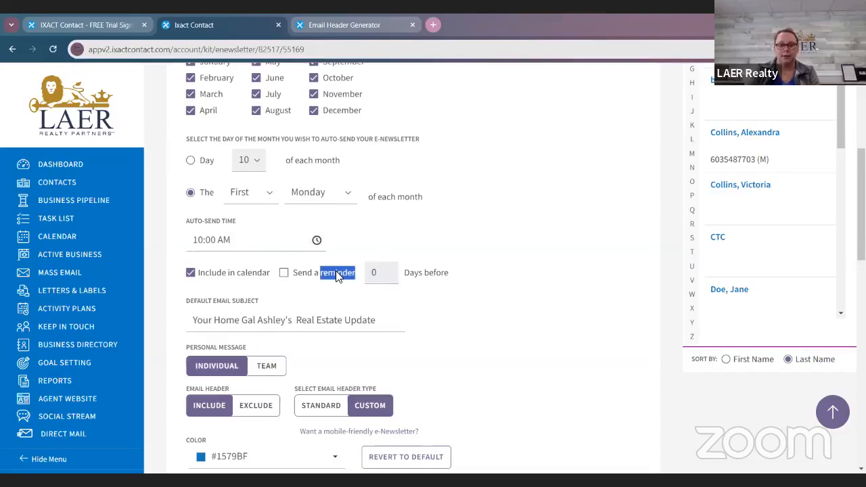
left_click(441, 291)
scroll(303, 170, "down", 3)
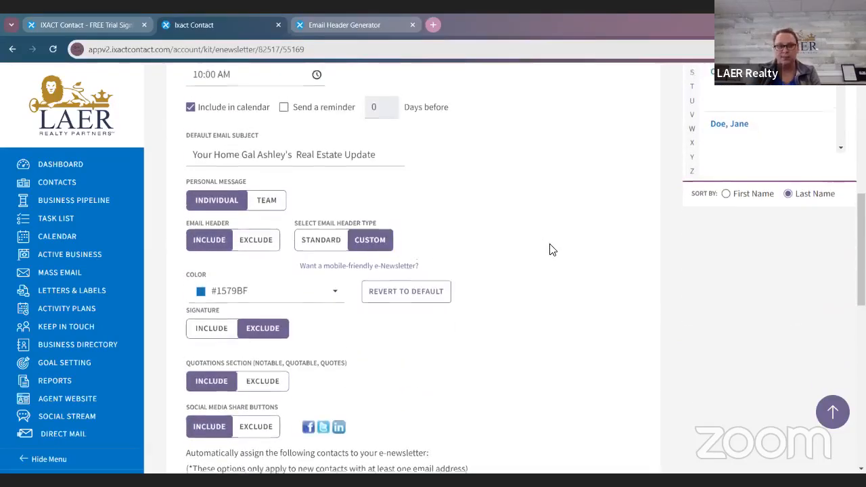
scroll(551, 247, "up", 2)
left_click(386, 263)
left_click_drag(386, 263, 188, 270)
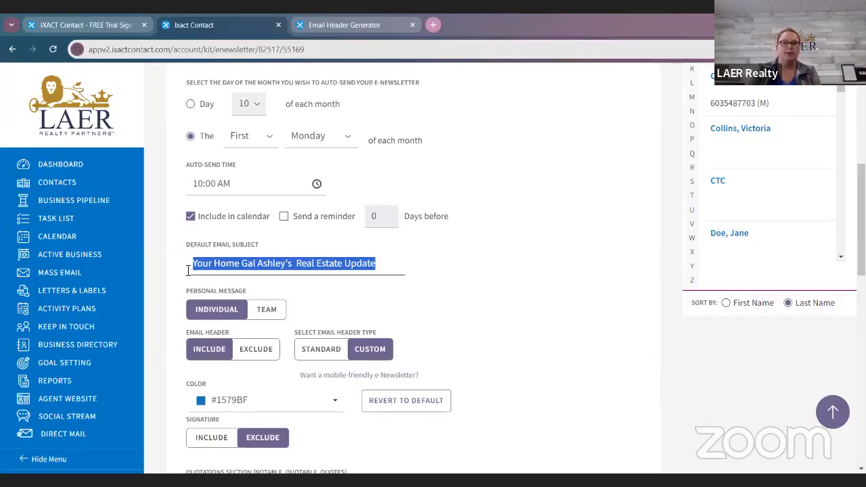
right_click(635, 214)
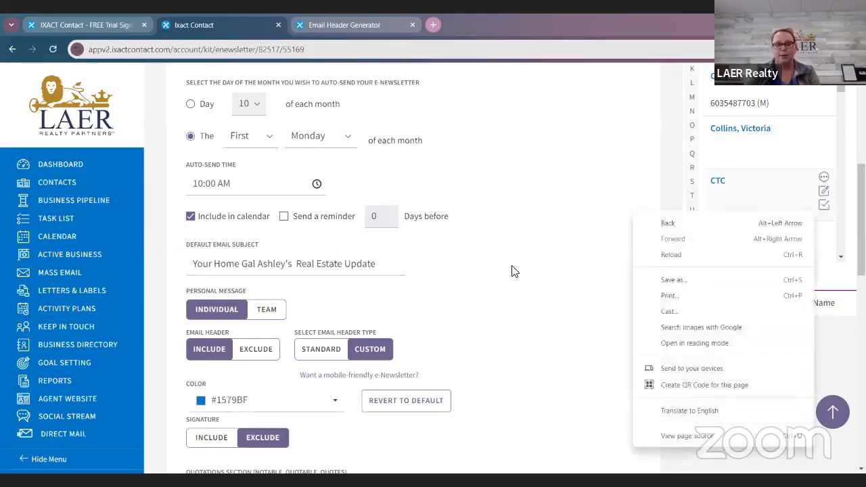
left_click(513, 271)
left_click_drag(385, 264, 163, 253)
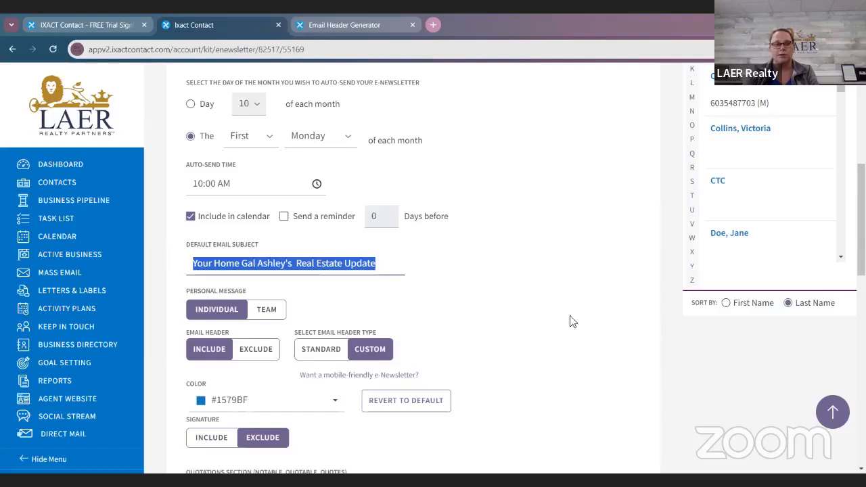
left_click(544, 329)
Step: Try the standard email header type for the e-Newsletter and switch back to custom
scroll(543, 329, "down", 1)
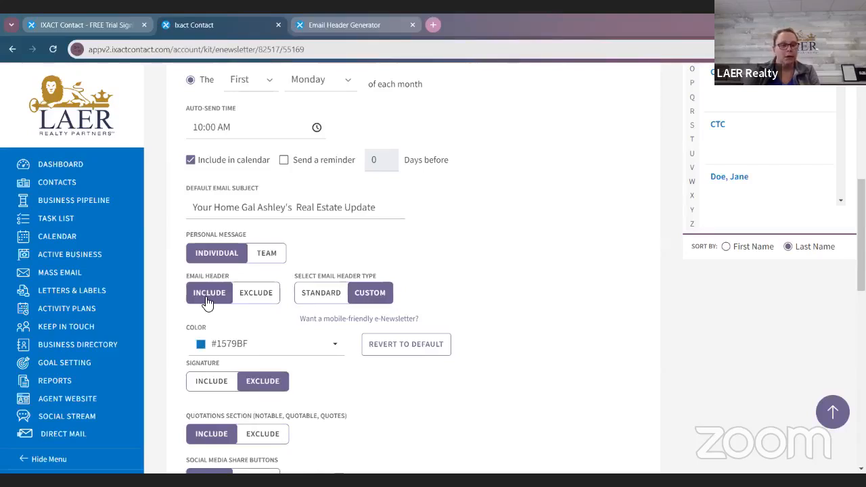
left_click(309, 297)
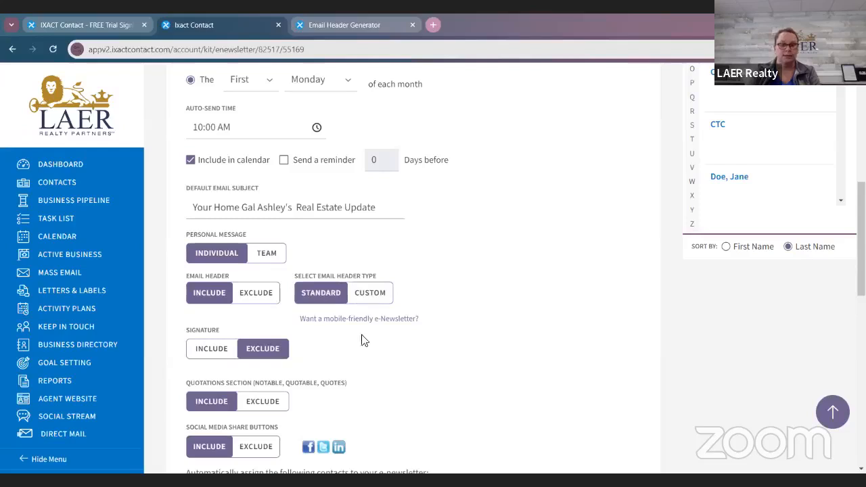
left_click(377, 296)
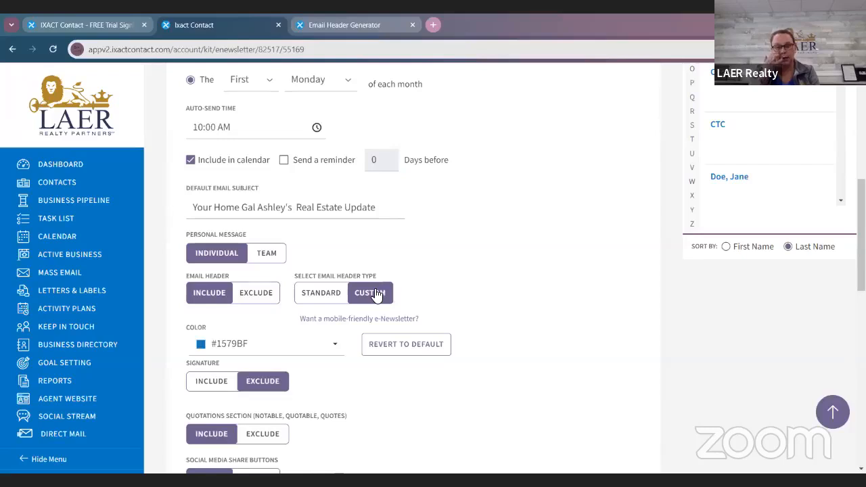
Step: Clear the automatic e-Newsletter assignment for manually entered, lead capture, synched and imported contacts, and re-enable all four options
scroll(344, 310, "down", 3)
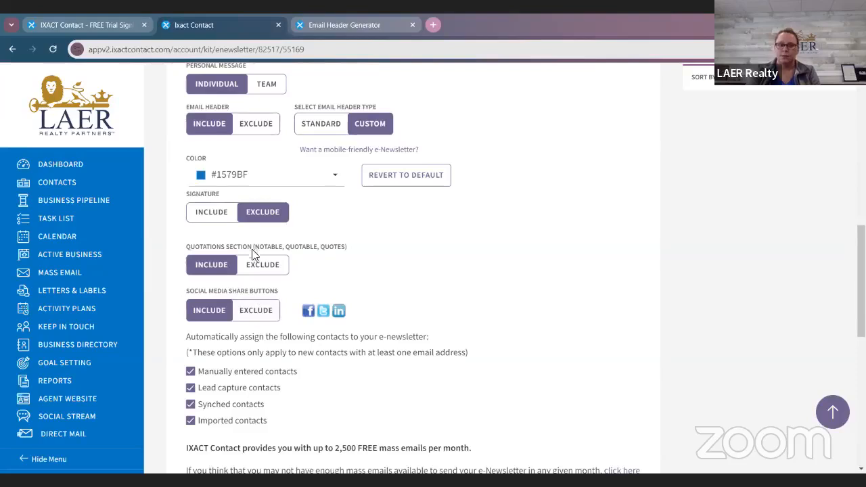
scroll(248, 291, "down", 2)
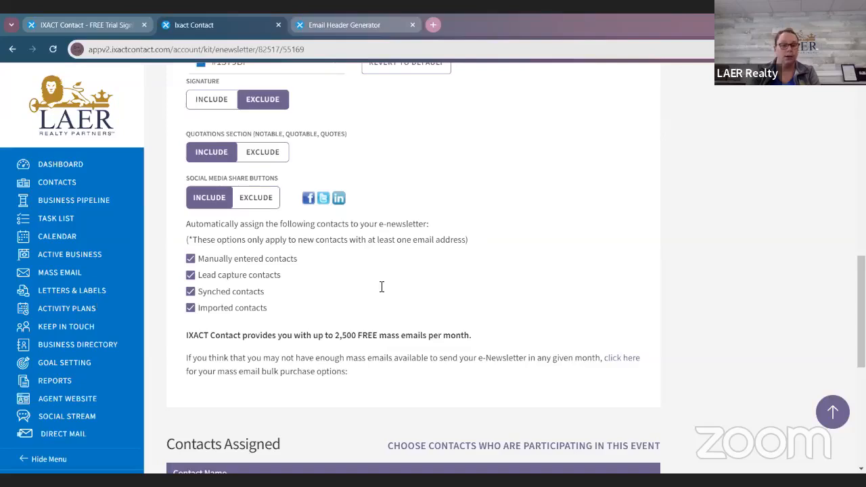
left_click(190, 259)
left_click(190, 275)
left_click(190, 291)
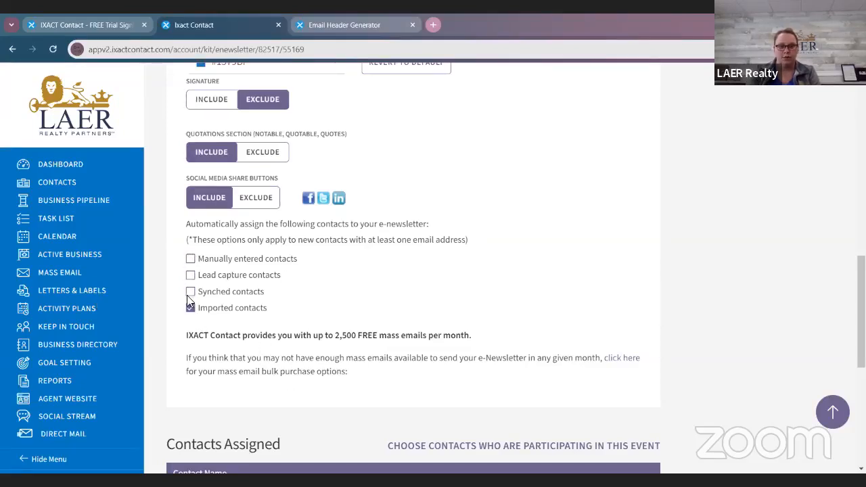
left_click(190, 308)
left_click(190, 308)
left_click(190, 291)
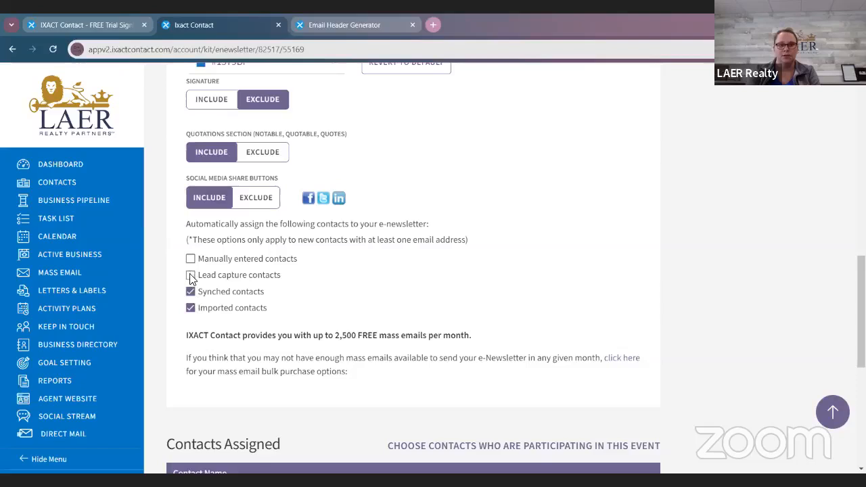
left_click(190, 275)
left_click(191, 259)
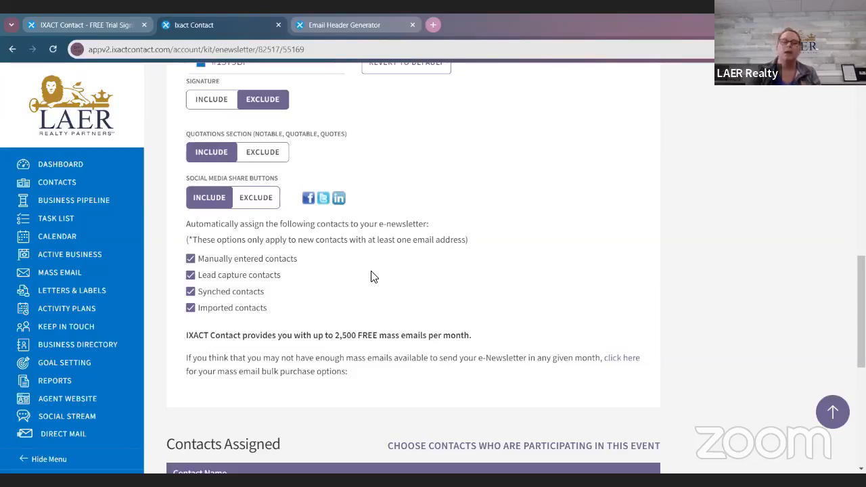
Step: Save the Monthly e-Newsletter event settings and open the Mass Email section
scroll(371, 276, "up", 10)
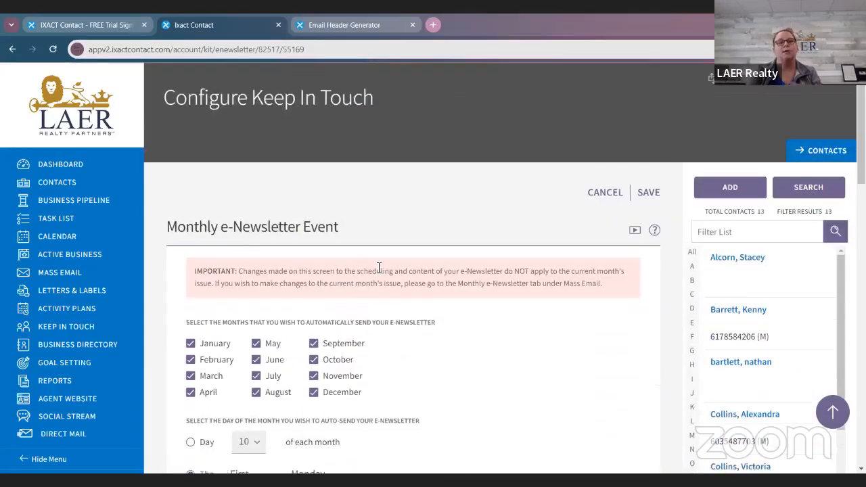
scroll(394, 257, "down", 1)
scroll(623, 169, "up", 1)
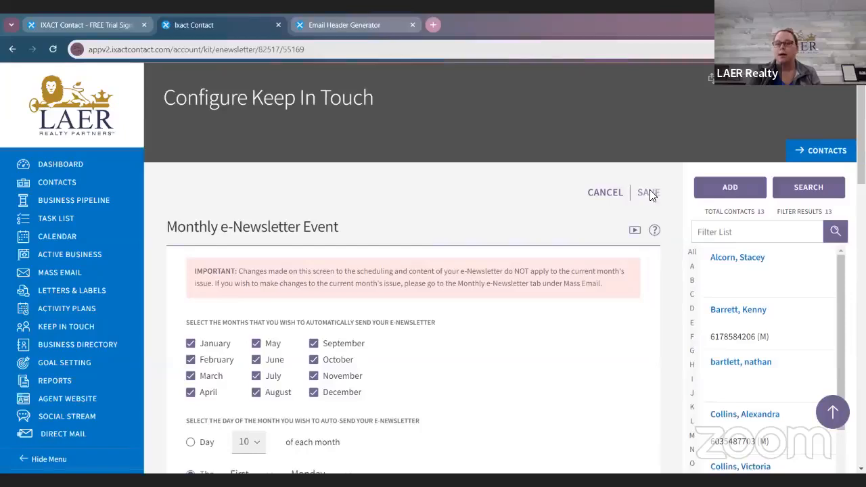
left_click(650, 193)
left_click(650, 312)
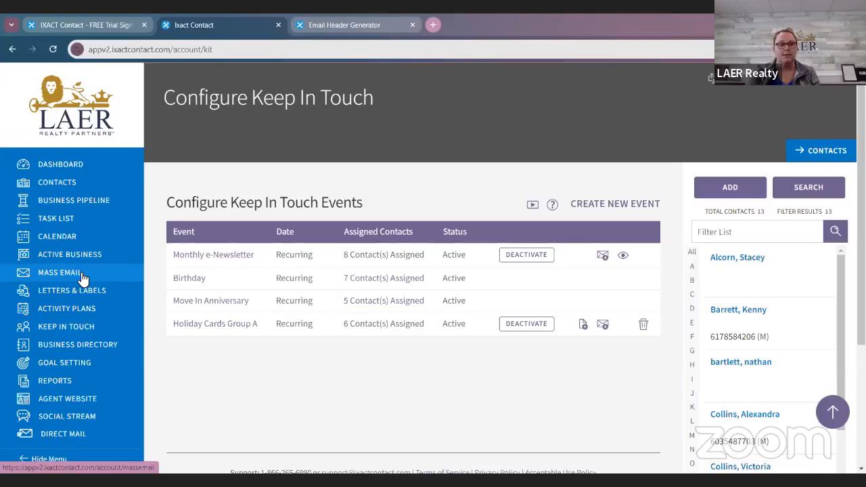
left_click(82, 276)
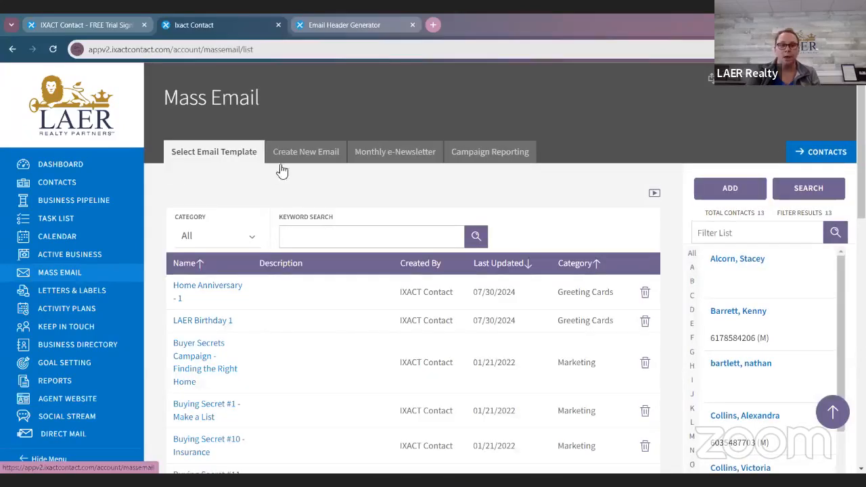
Step: Open the Monthly e-Newsletter setup and review its subject, header type, headings color, signature and content options
left_click(377, 166)
scroll(496, 309, "down", 3)
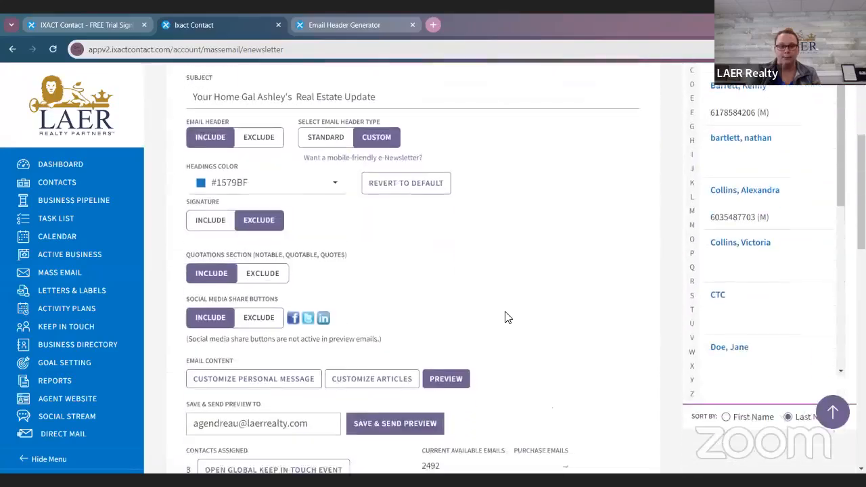
scroll(509, 318, "down", 2)
scroll(510, 322, "down", 3)
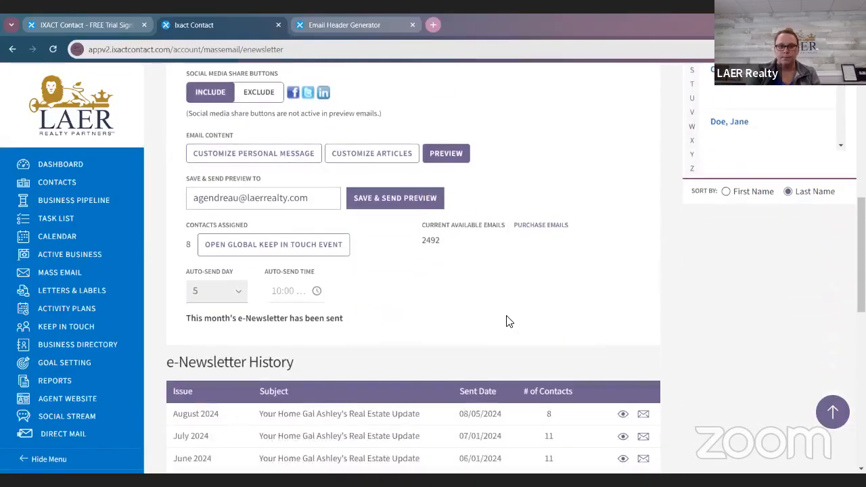
scroll(509, 322, "up", 3)
scroll(509, 321, "up", 3)
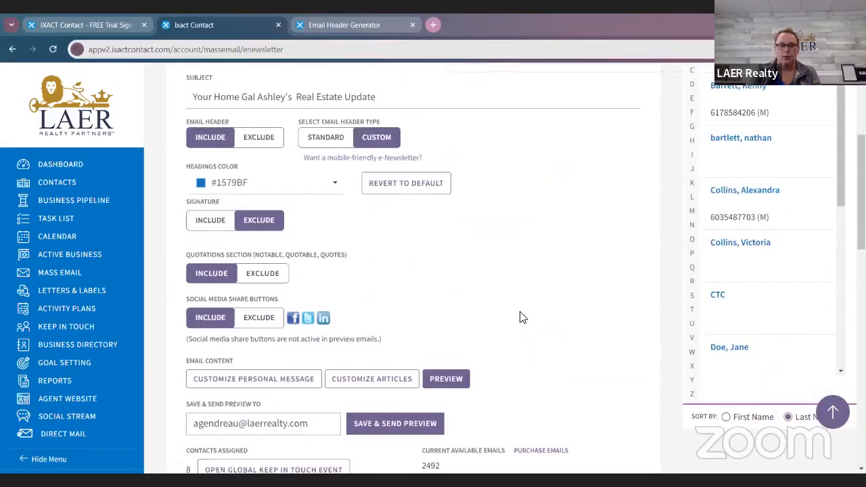
scroll(518, 315, "up", 1)
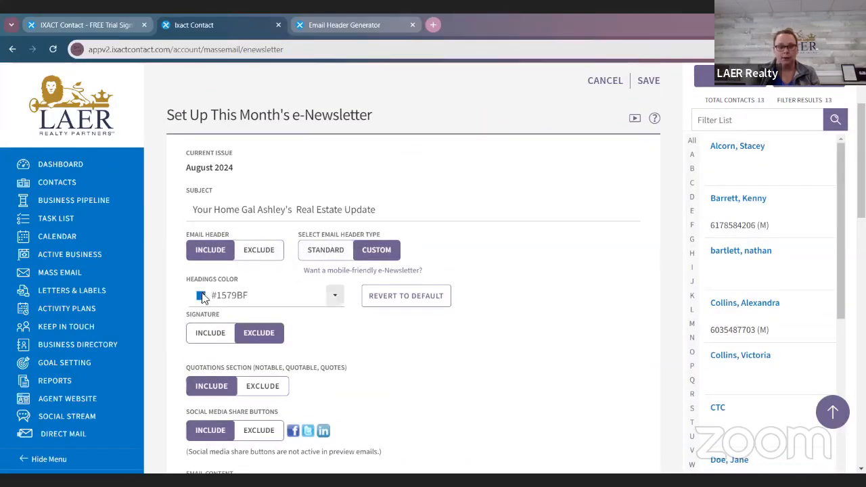
scroll(393, 383, "down", 1)
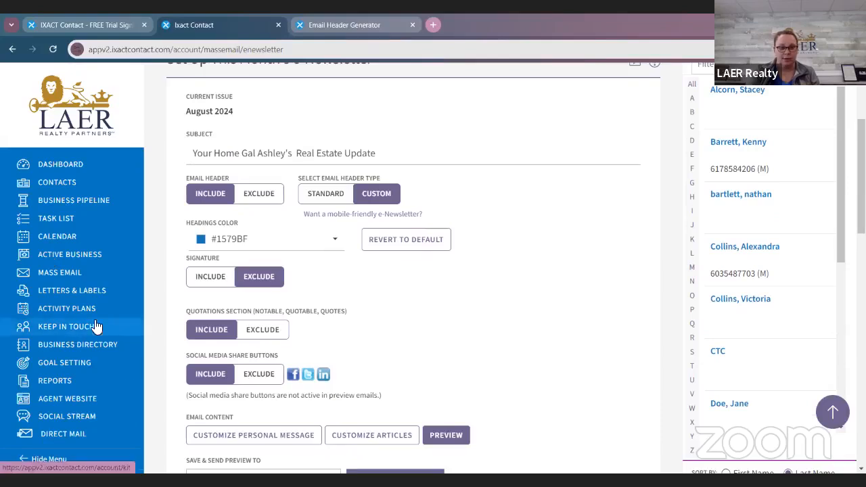
Step: Examine the e-Newsletter's preview options, assigned contacts, auto-send schedule and the history of sent issues
scroll(478, 331, "down", 4)
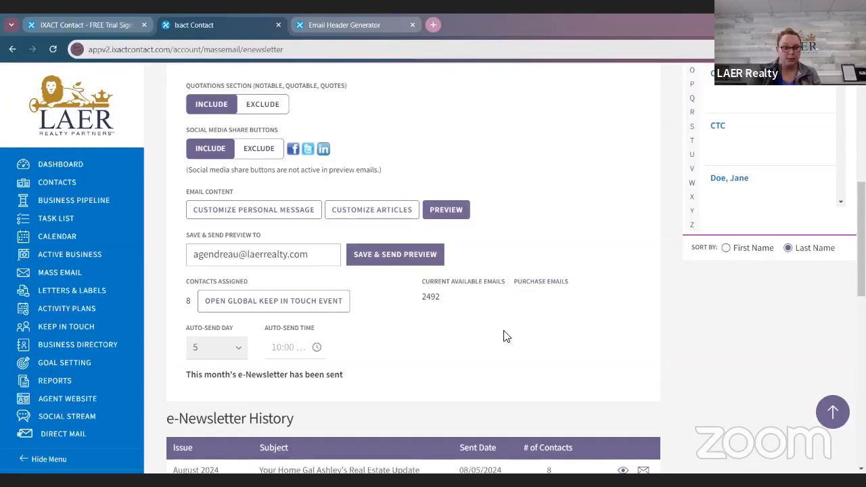
scroll(685, 406, "down", 5)
scroll(683, 406, "up", 7)
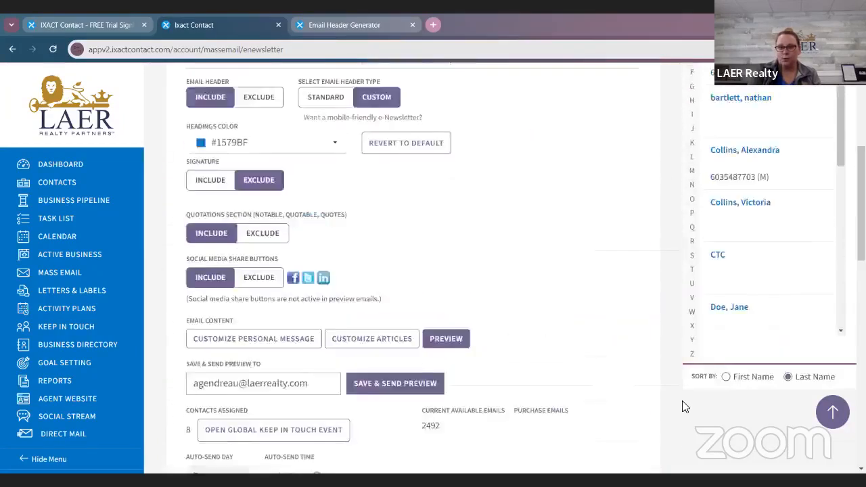
scroll(683, 406, "up", 3)
scroll(630, 383, "down", 12)
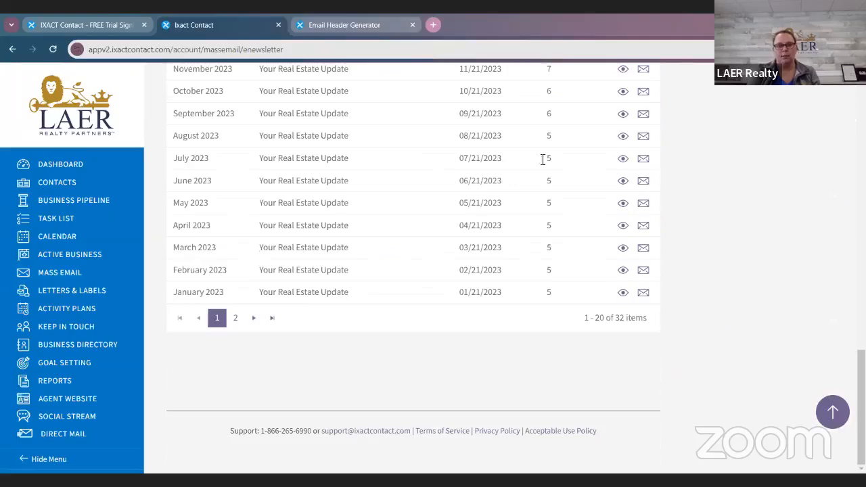
scroll(620, 338, "up", 8)
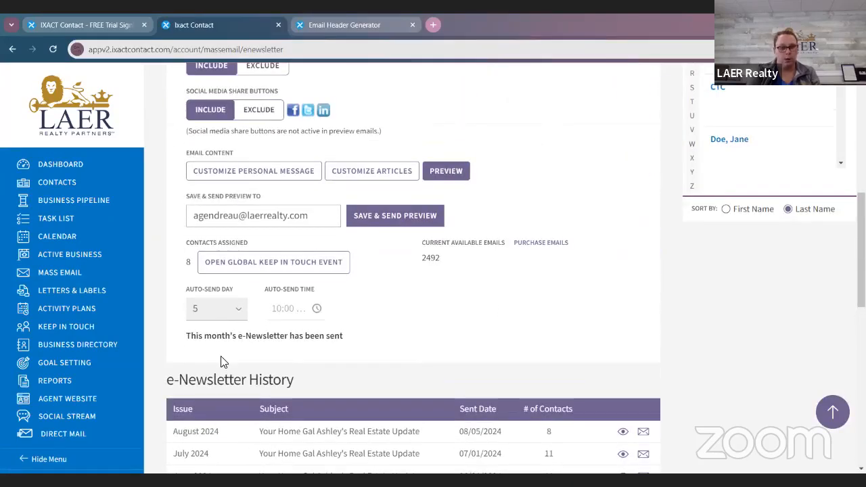
scroll(559, 430, "down", 3)
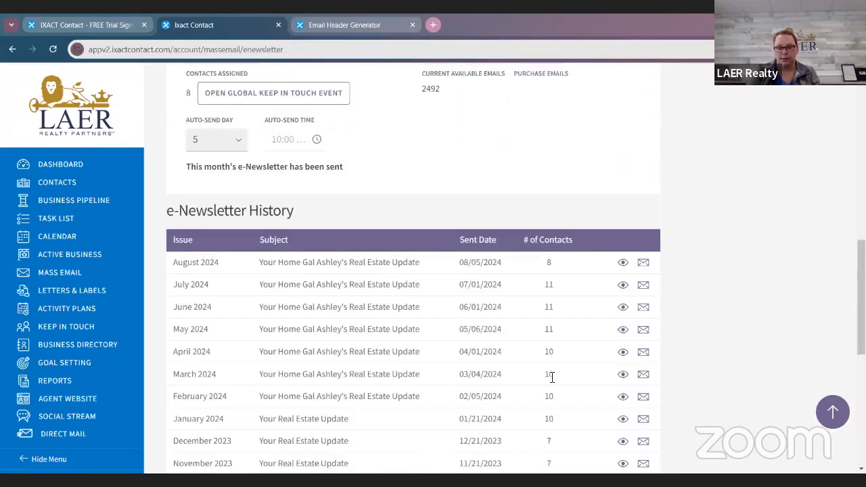
Step: Save the August 2024 e-Newsletter setup and dismiss the confirmation
scroll(562, 374, "up", 3)
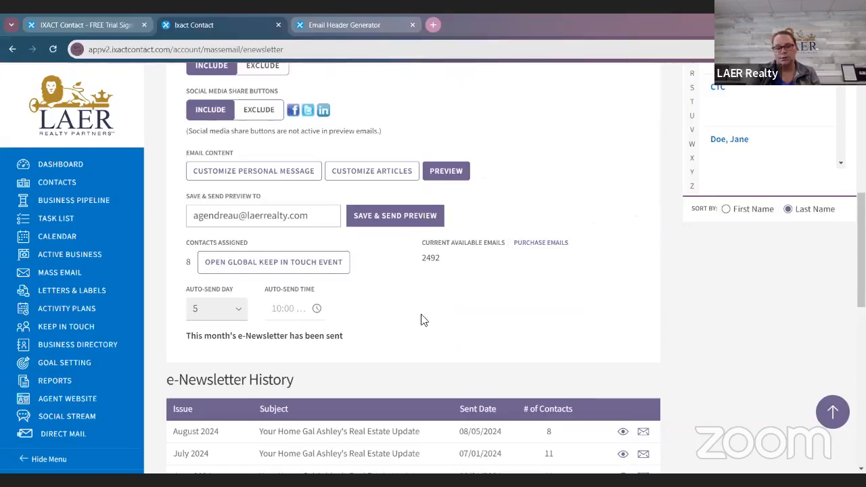
scroll(421, 319, "up", 5)
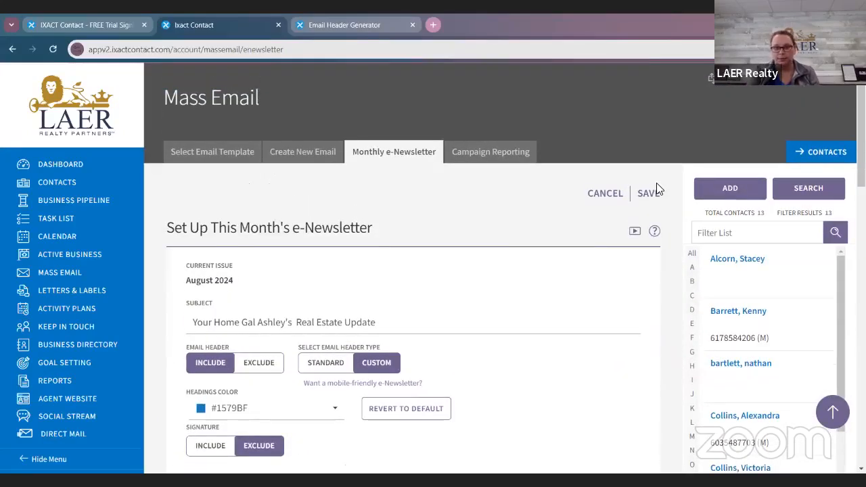
left_click(655, 192)
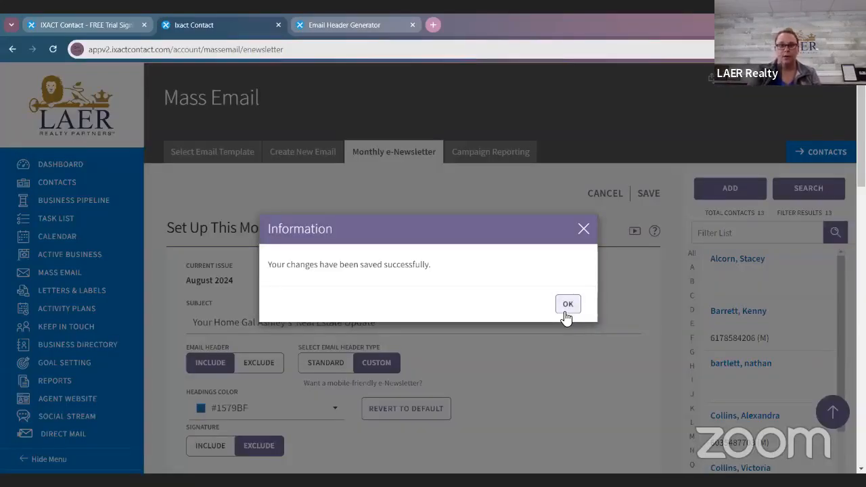
left_click(565, 310)
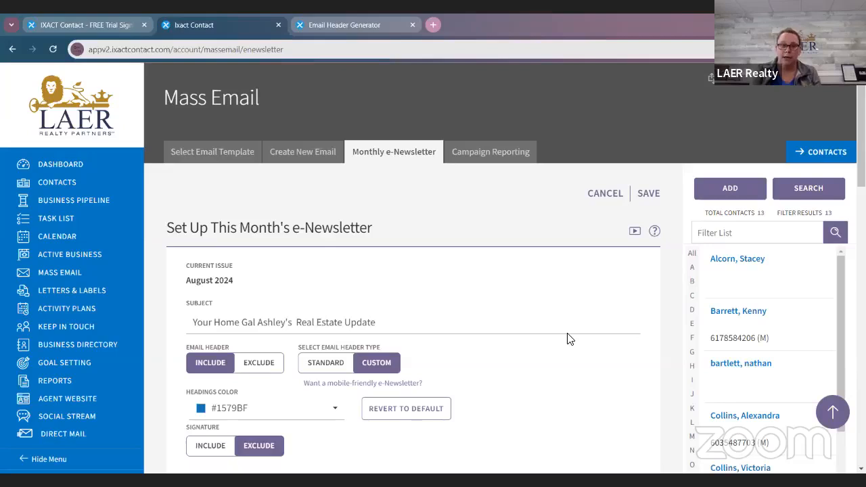
Step: Start a new contact and enter the main contact's first and last name
left_click(738, 188)
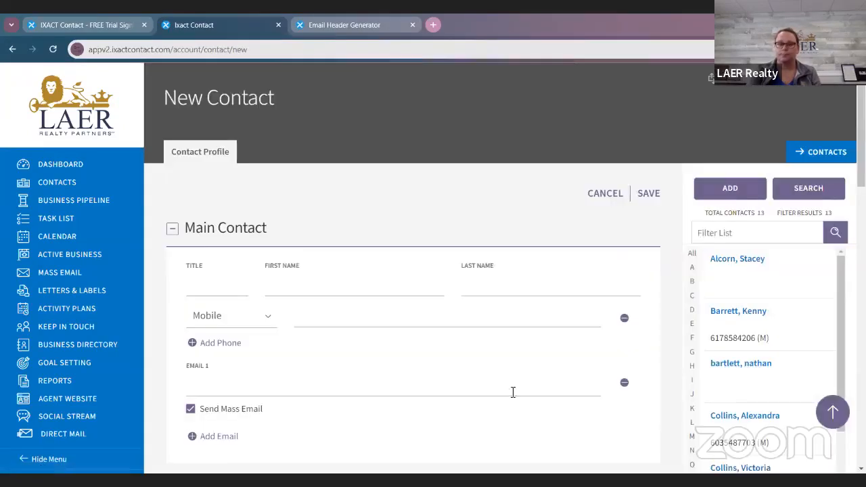
left_click(338, 295)
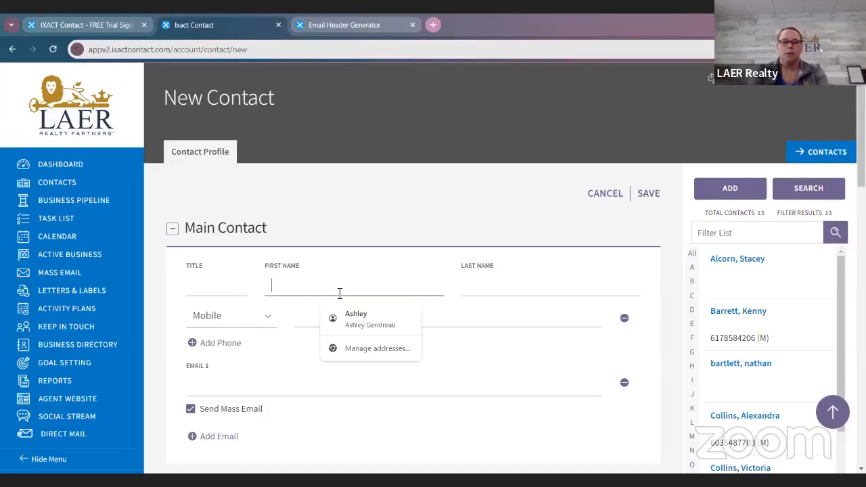
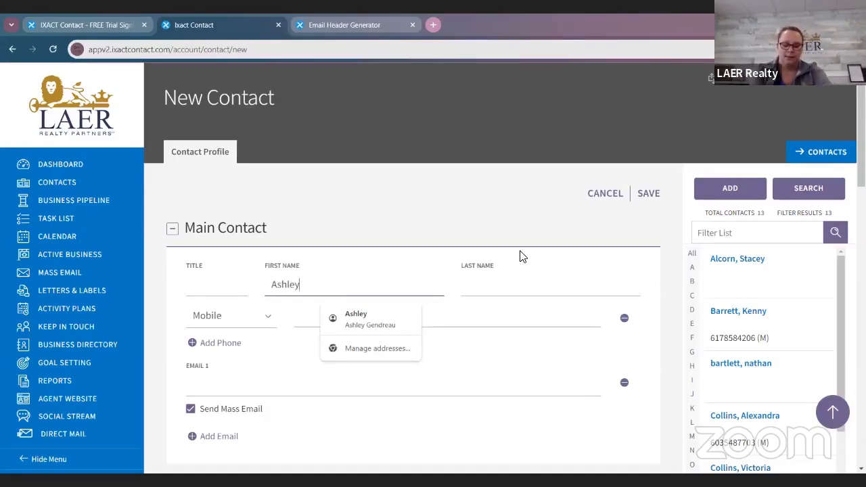
key("Tab")
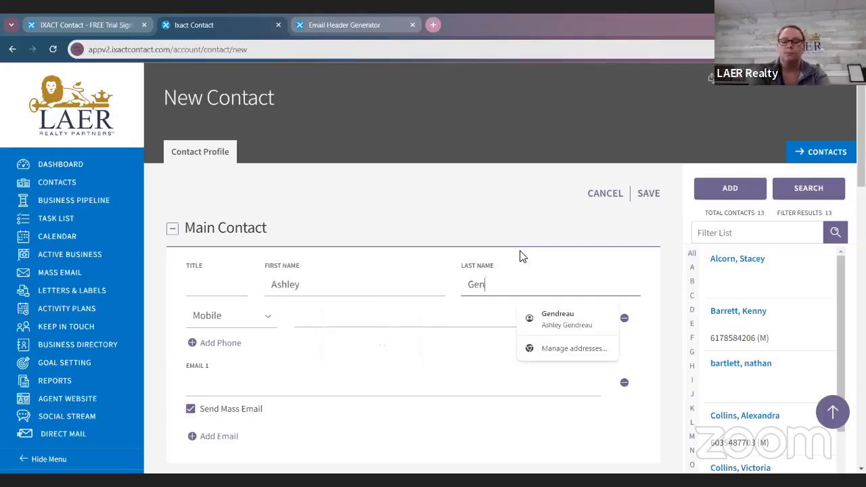
Step: Fill in the main contact's mobile number and email address, using the suggested address for the email
key("Tab")
key("Tab")
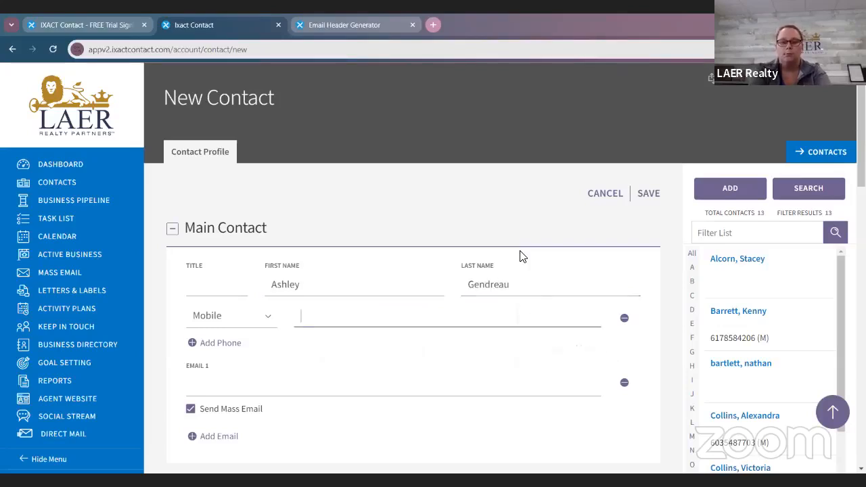
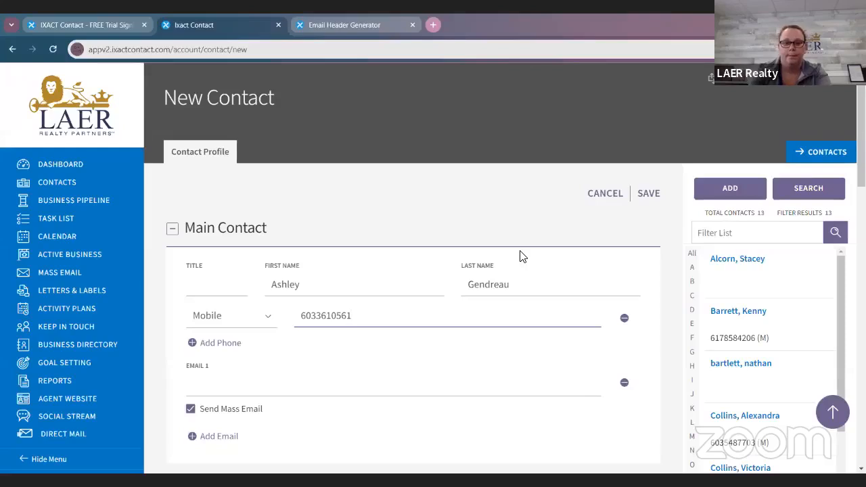
scroll(518, 257, "down", 1)
left_click(448, 339)
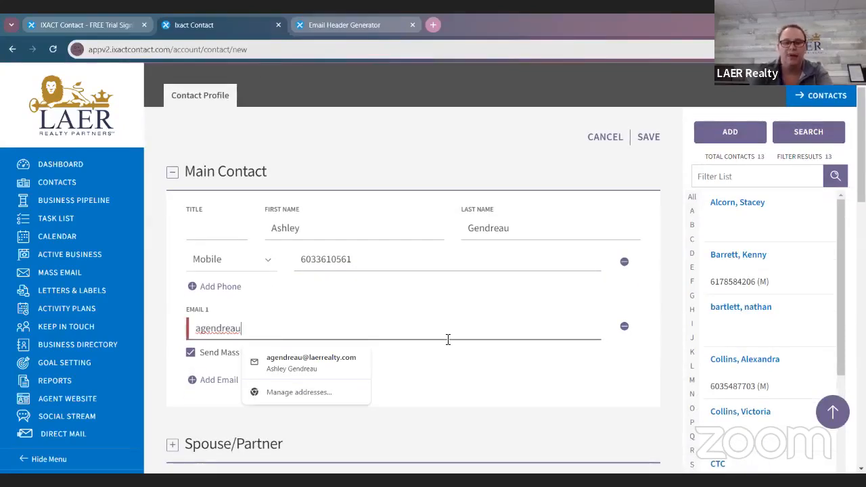
left_click(288, 363)
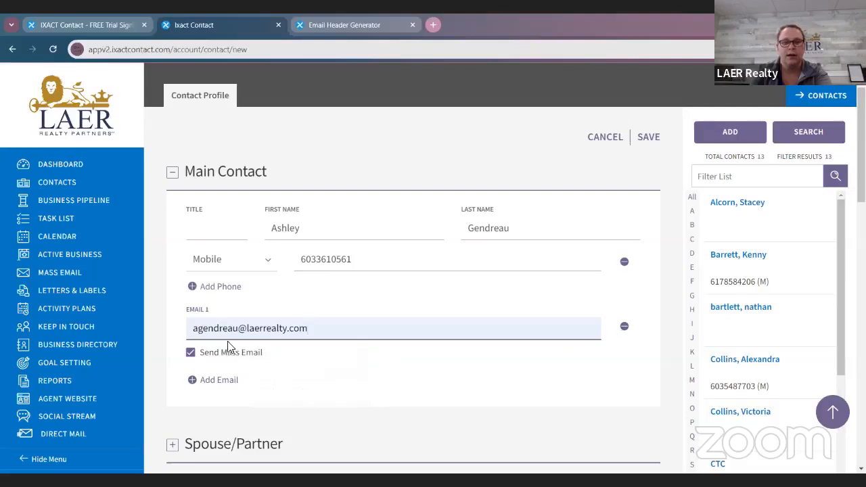
Step: Disable Send Mass Email for the main contact's email address and enable it again
left_click(190, 359)
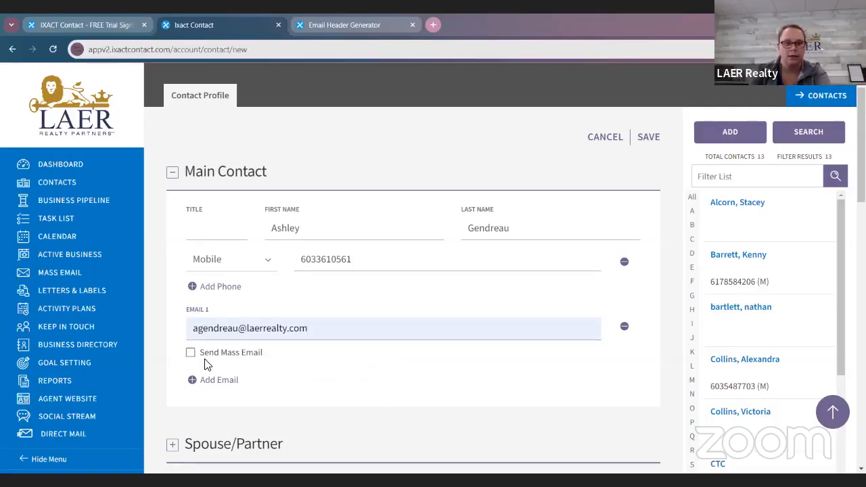
left_click(191, 354)
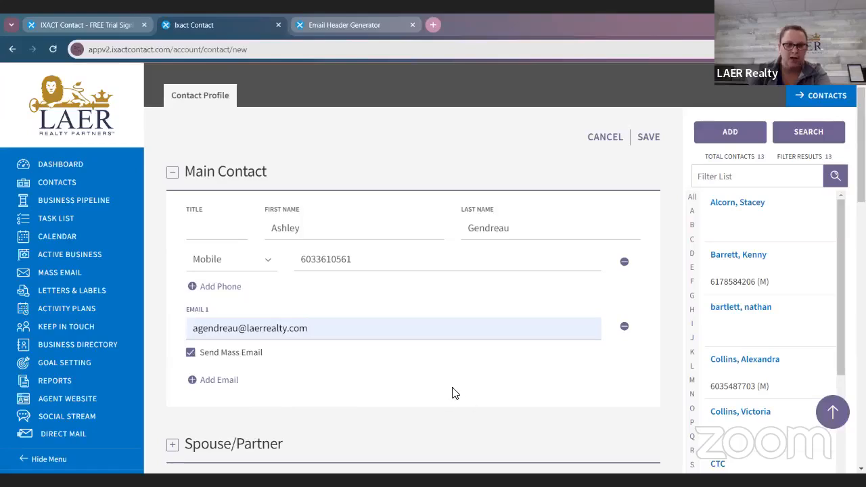
scroll(471, 409, "down", 3)
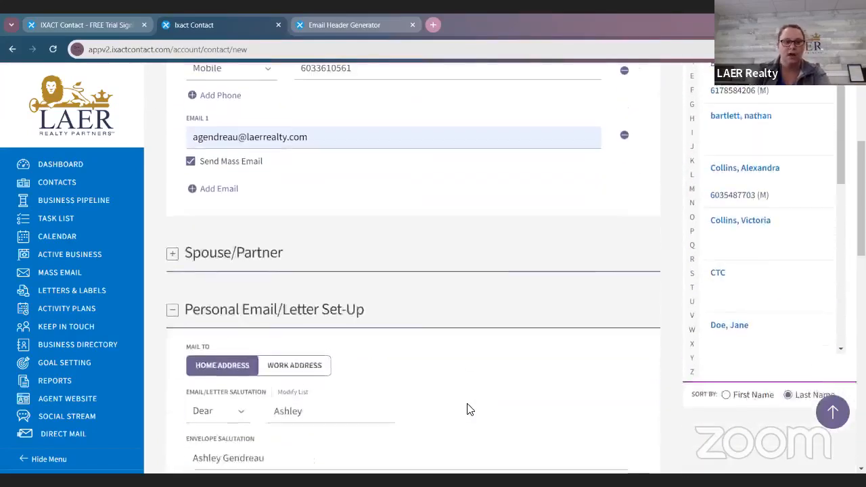
scroll(433, 311, "up", 1)
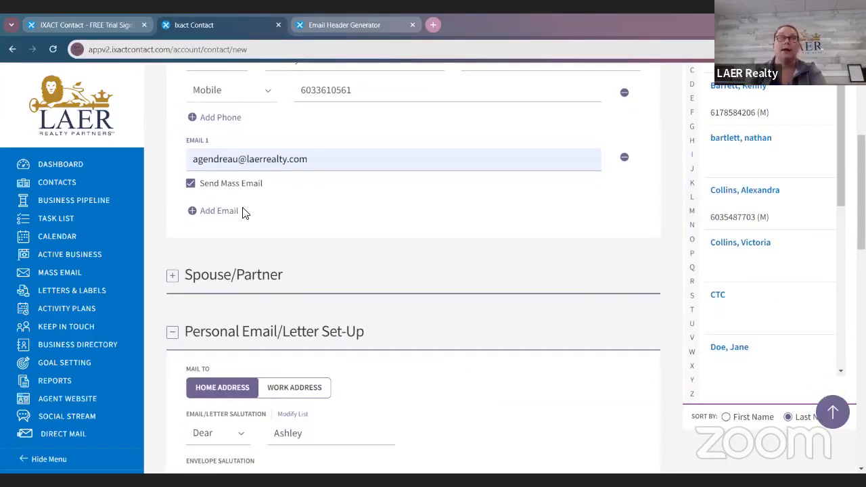
Step: Set Accepts Mass Emails to No in the contact's Personal Email/Letter Set-Up, and switch it back to Yes
scroll(276, 208, "down", 2)
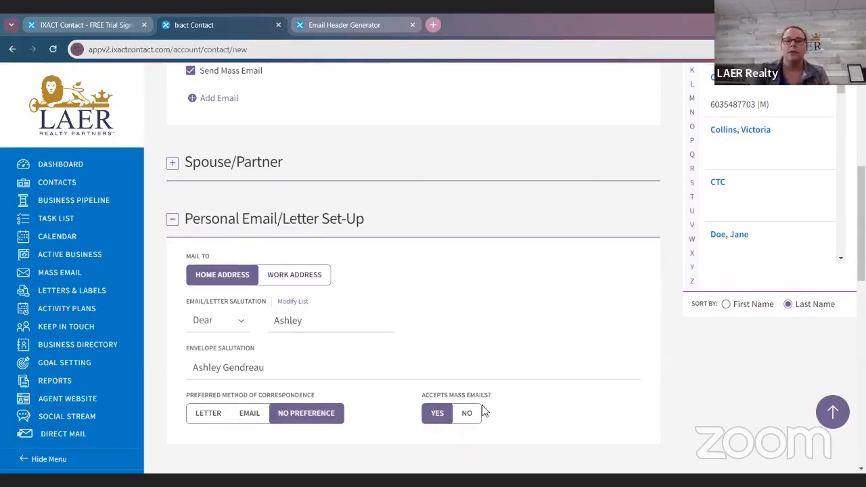
left_click_drag(427, 395, 464, 397)
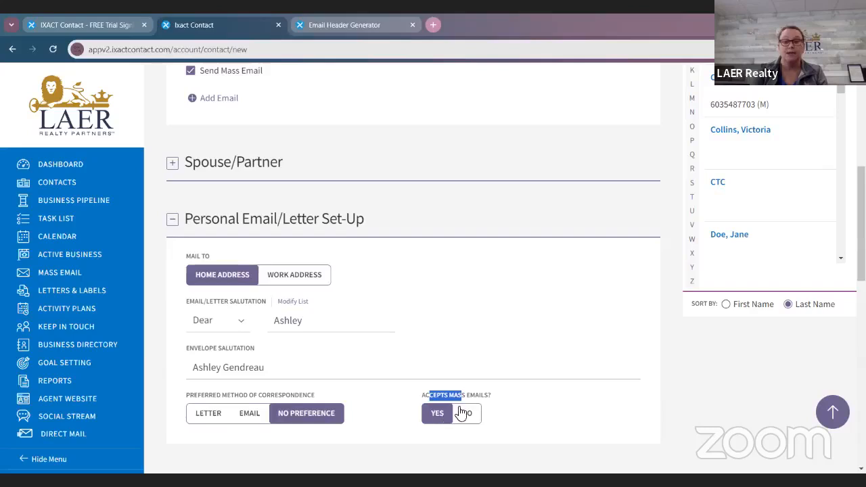
left_click(466, 412)
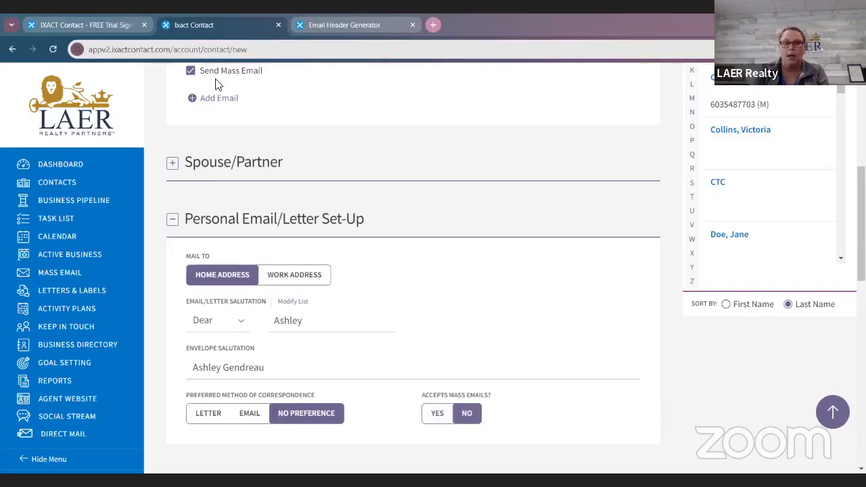
scroll(218, 84, "up", 1)
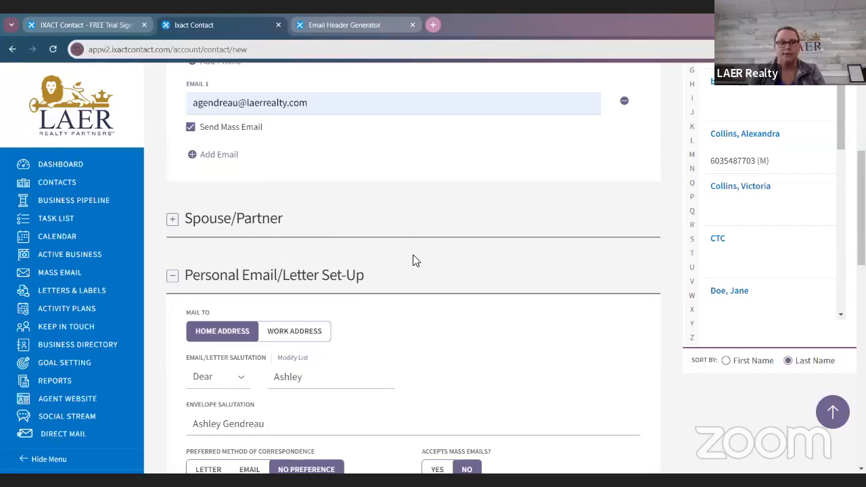
scroll(414, 257, "down", 2)
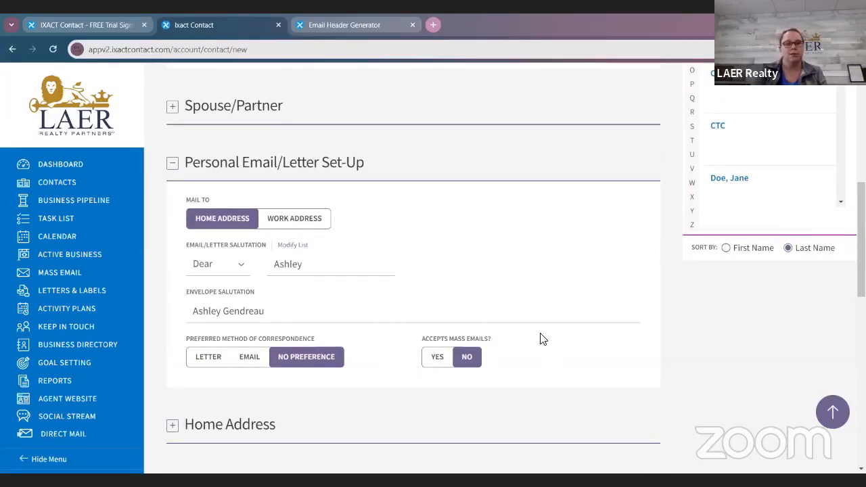
left_click(436, 359)
Step: Expand the Spouse/Partner section of the new contact's profile
scroll(228, 208, "up", 1)
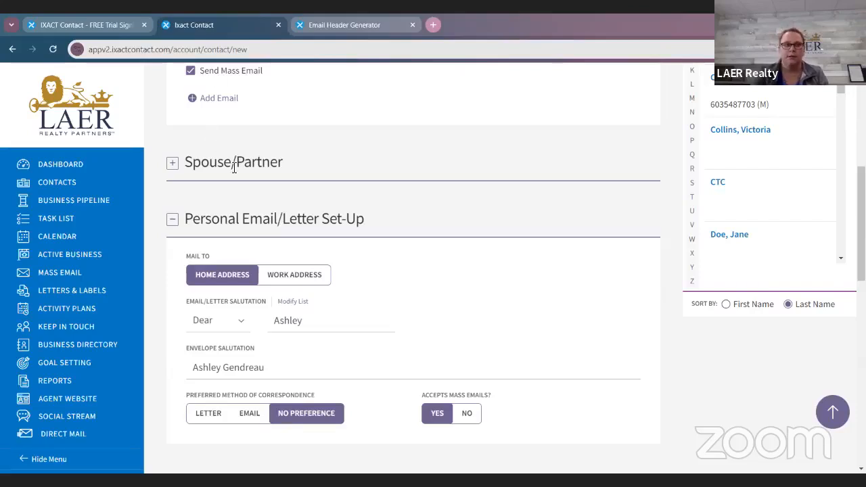
left_click(174, 164)
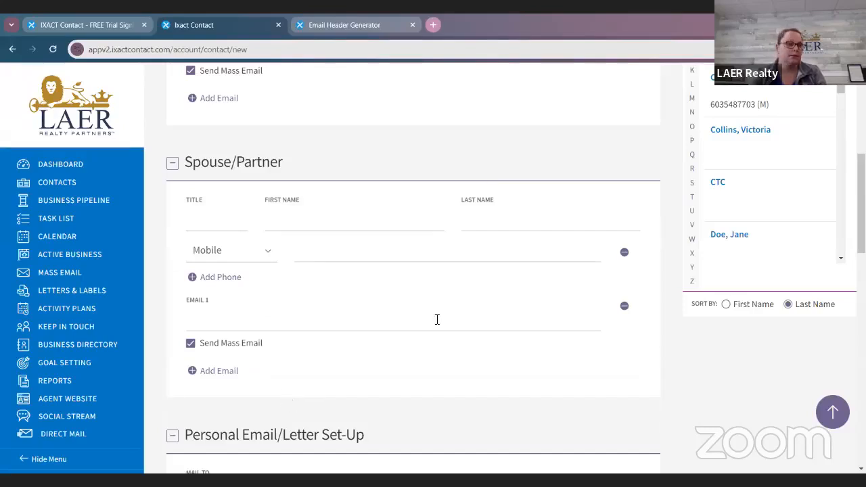
Step: Review the greeting options offered for the Email/Letter Salutation in the contact's Personal Email/Letter Set-Up
scroll(437, 320, "down", 5)
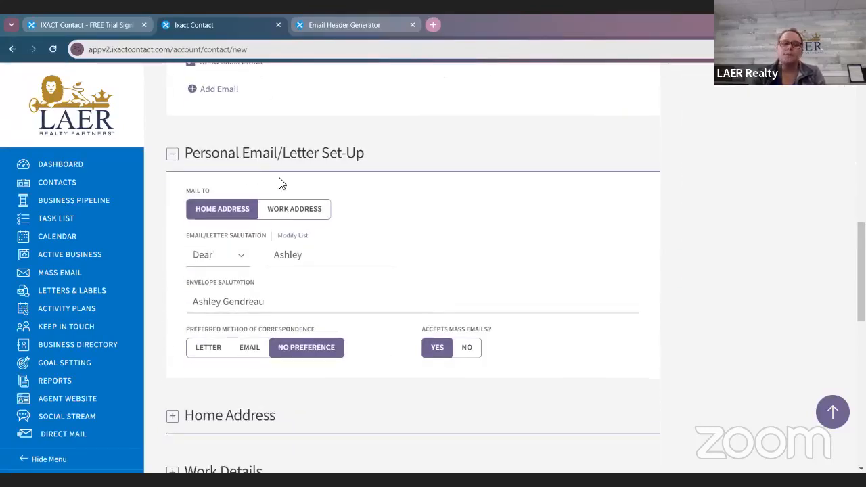
scroll(368, 225, "down", 1)
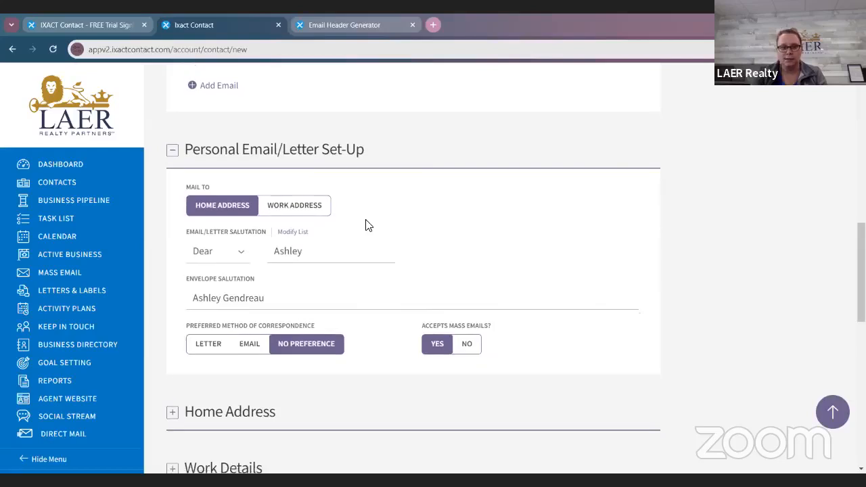
scroll(290, 276, "down", 1)
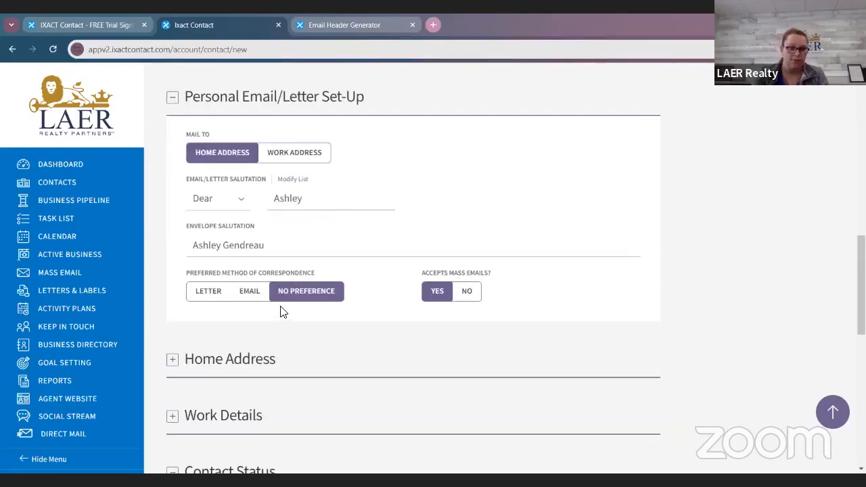
scroll(283, 312, "down", 1)
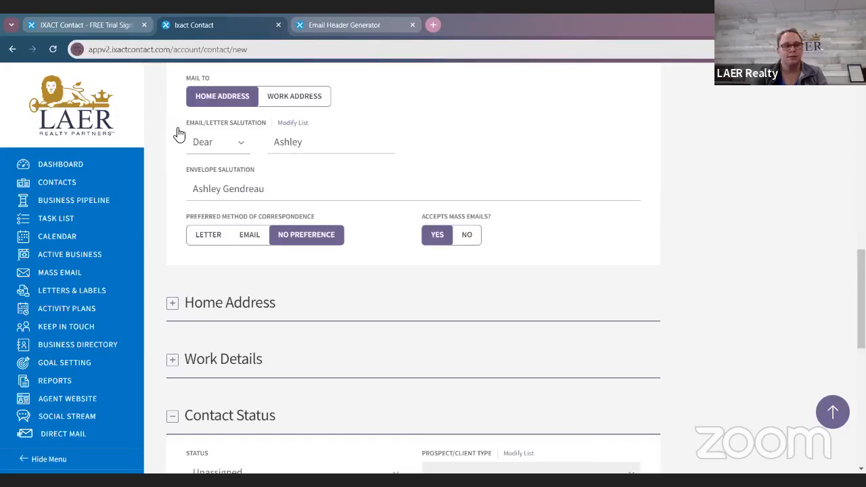
left_click(218, 142)
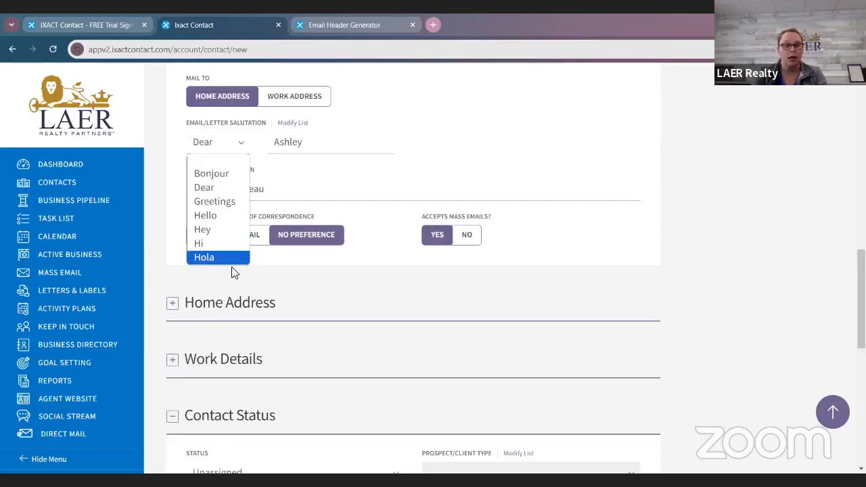
scroll(232, 267, "up", 1)
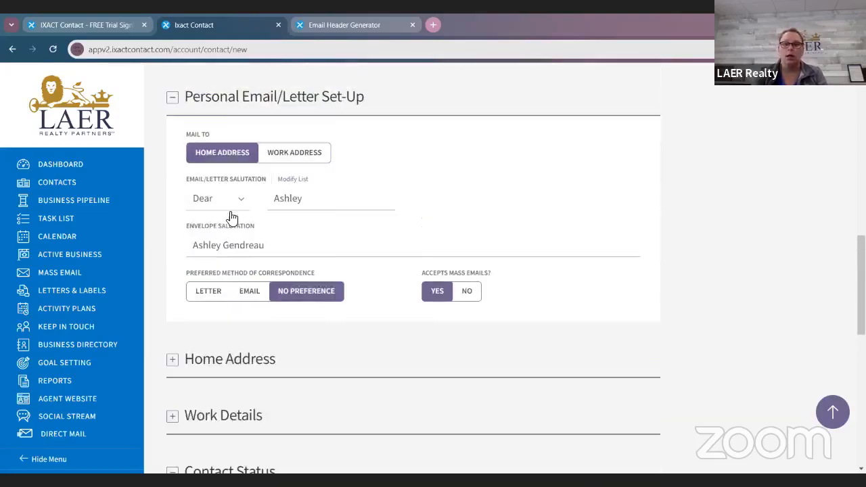
Step: Open the editable list of letter salutations, look through its items and close it without adding one
left_click(291, 179)
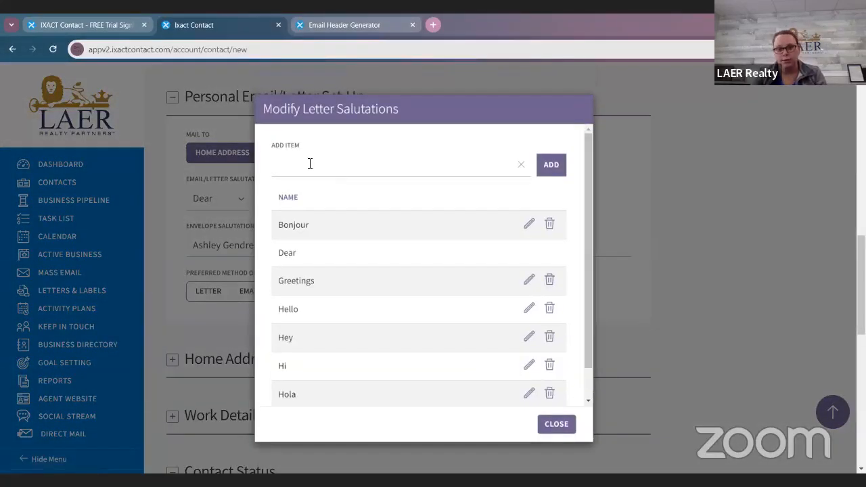
left_click(546, 424)
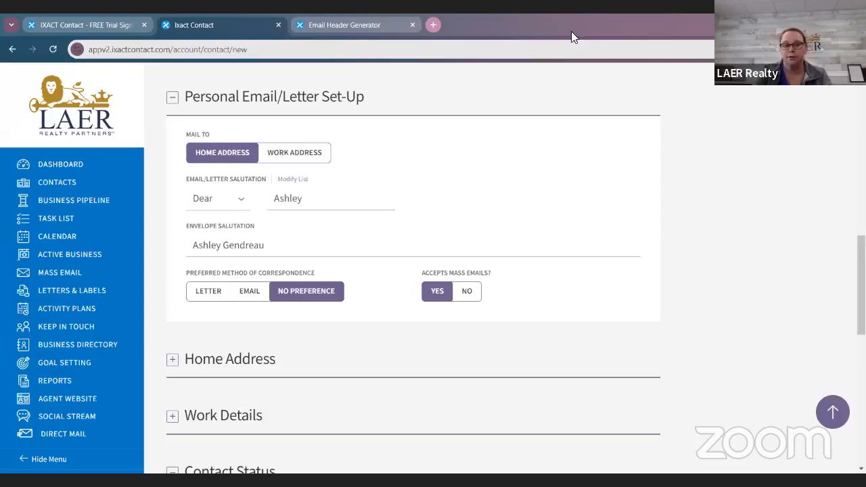
left_click(298, 179)
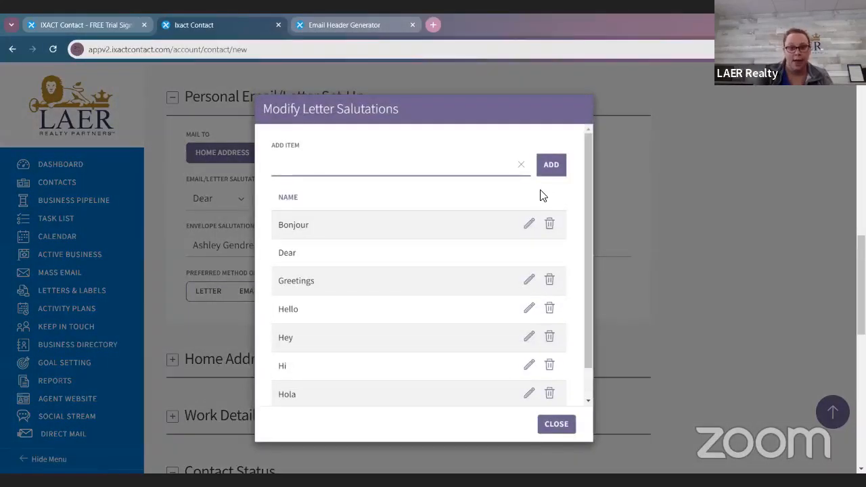
scroll(427, 253, "down", 3)
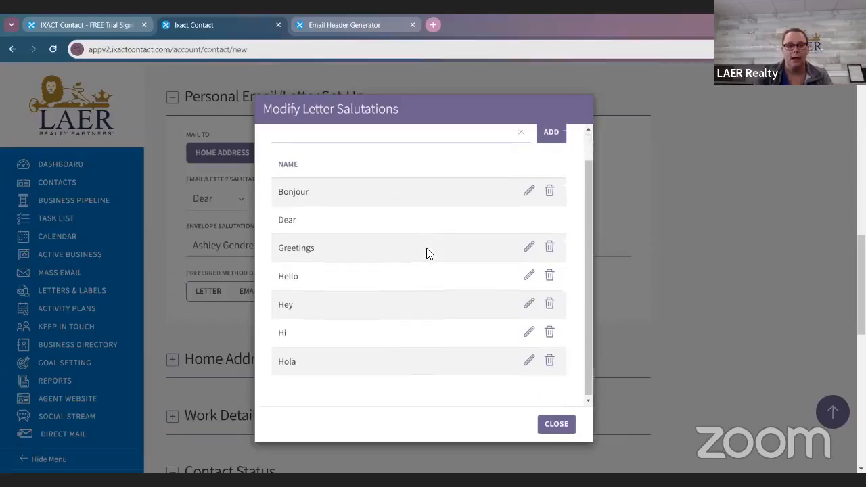
left_click(556, 424)
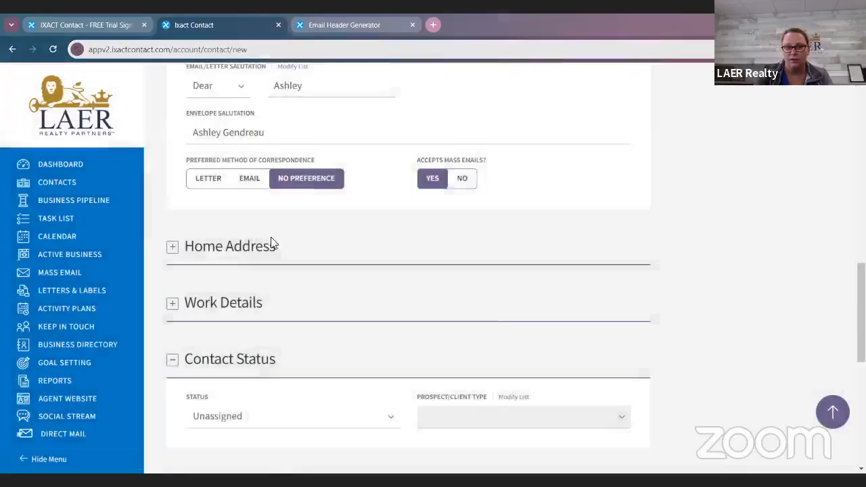
Step: Expand the contact's Home Address section and enter the street address in Address 1
scroll(690, 354, "up", 3)
scroll(591, 325, "down", 1)
scroll(590, 325, "down", 3)
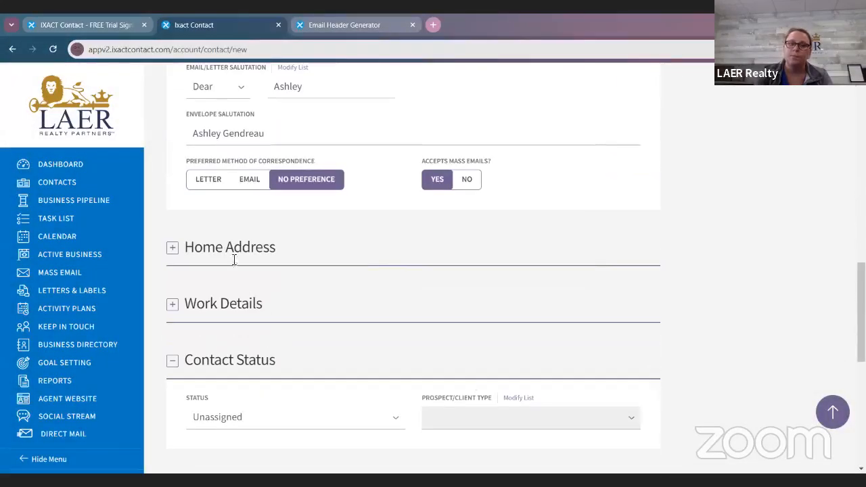
left_click(172, 248)
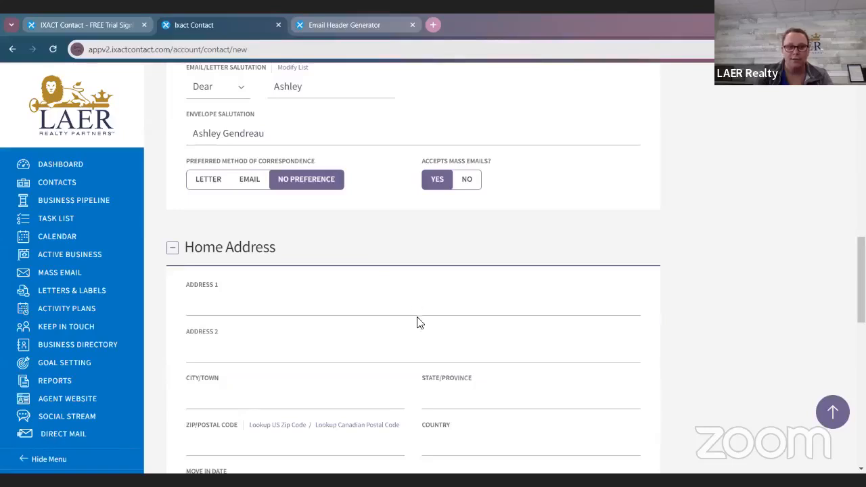
left_click(440, 311)
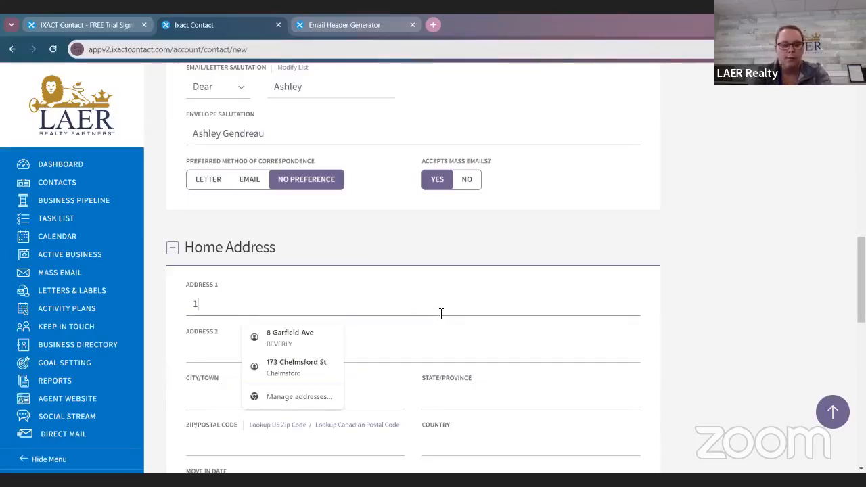
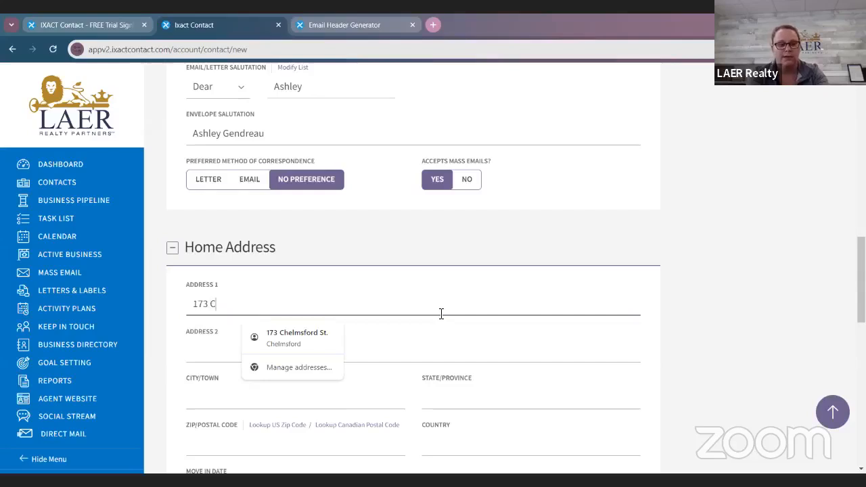
key("Tab")
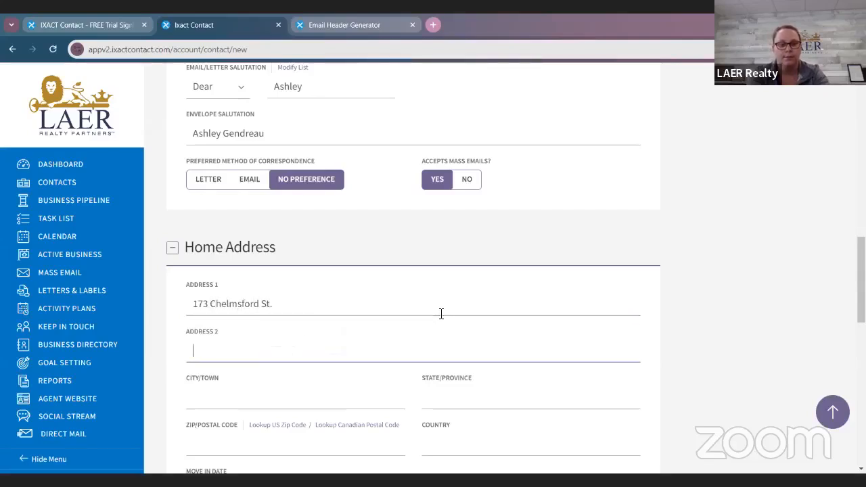
Step: Fill in the city, state and zip code of the contact's home address, leaving Address 2 empty
key("Tab")
type("Ch")
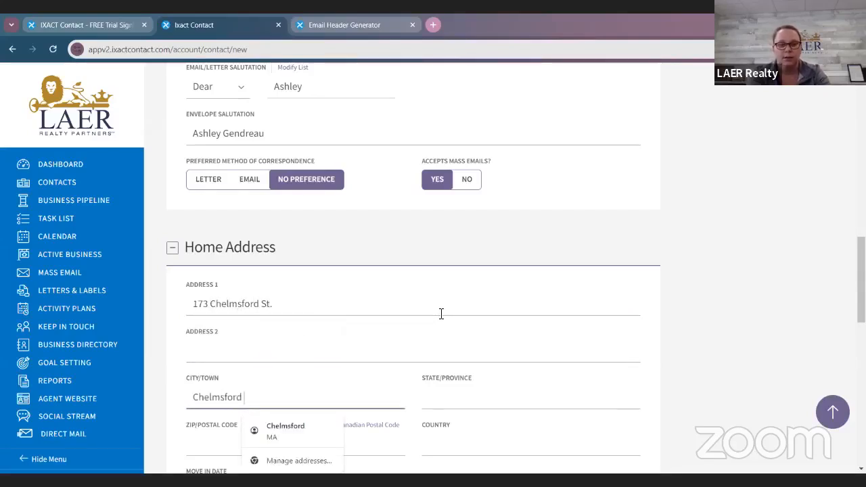
key("Tab")
type("MA1")
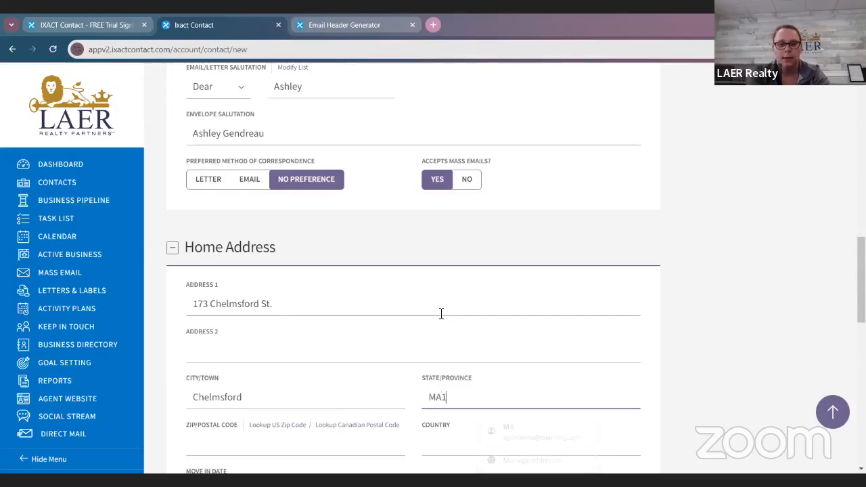
key("BackSpace")
key("Tab")
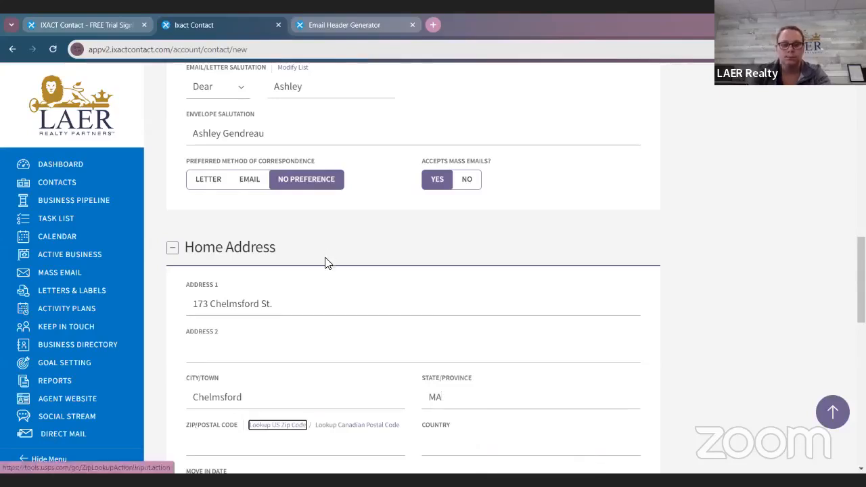
scroll(305, 285, "down", 2)
left_click(252, 341)
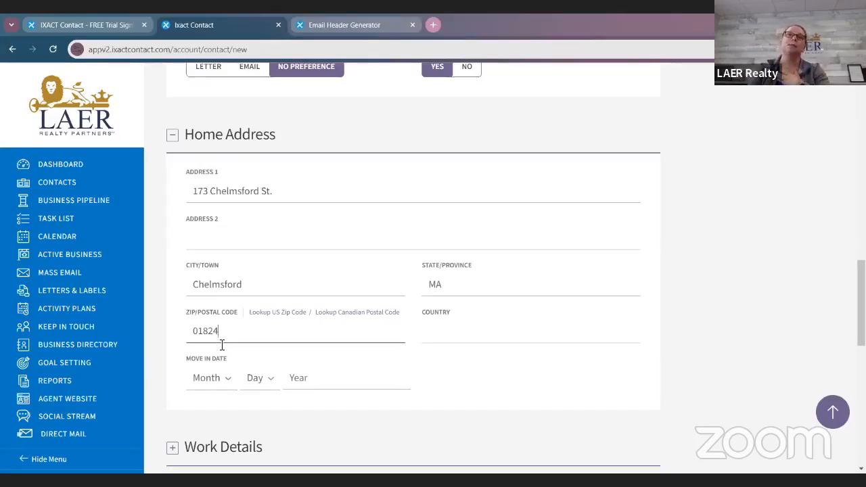
Step: Set the home address's Move In Date to Sep 1, 1991
left_click(209, 378)
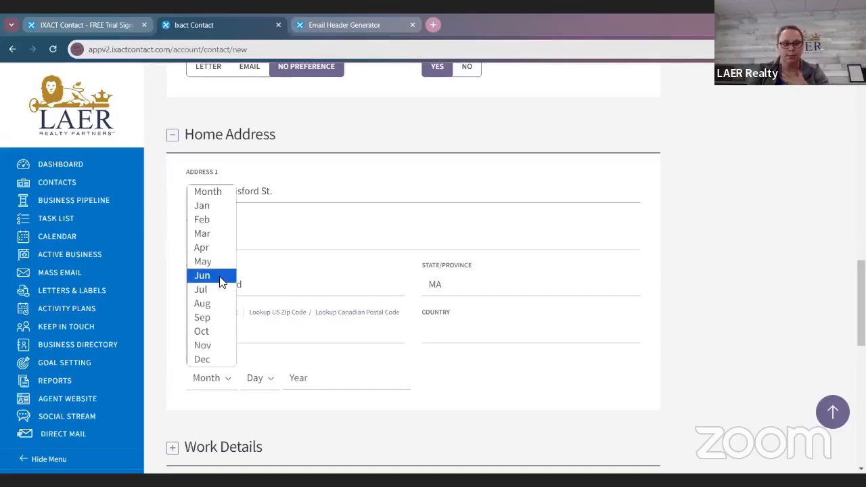
left_click(221, 279)
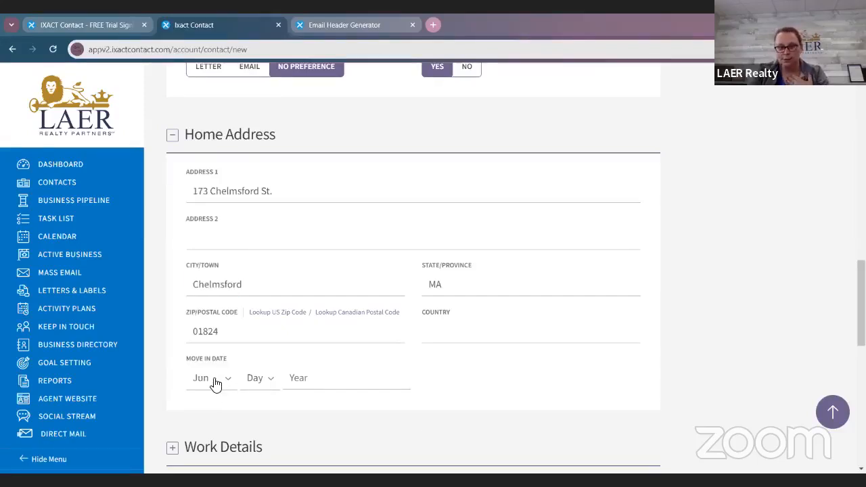
left_click(203, 385)
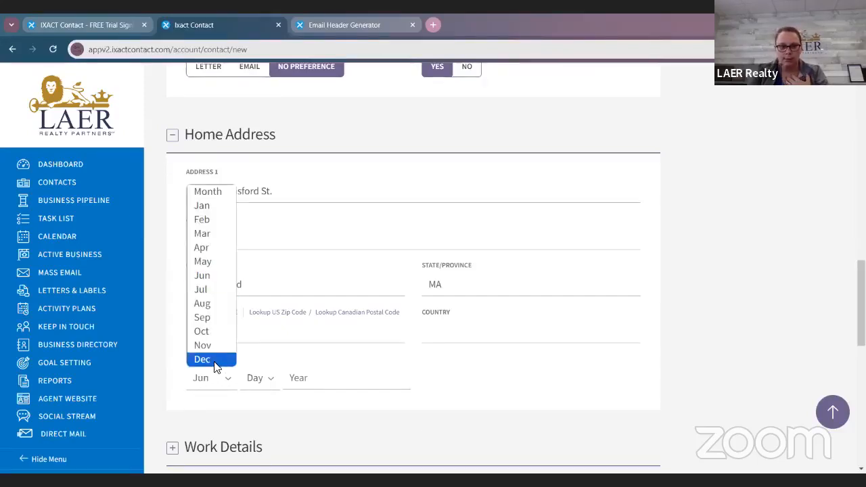
left_click(221, 323)
left_click(269, 385)
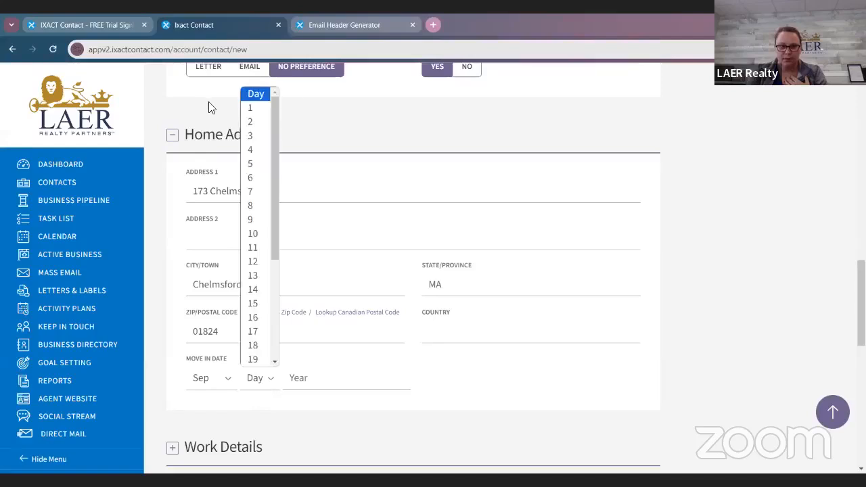
left_click(251, 109)
left_click(323, 378)
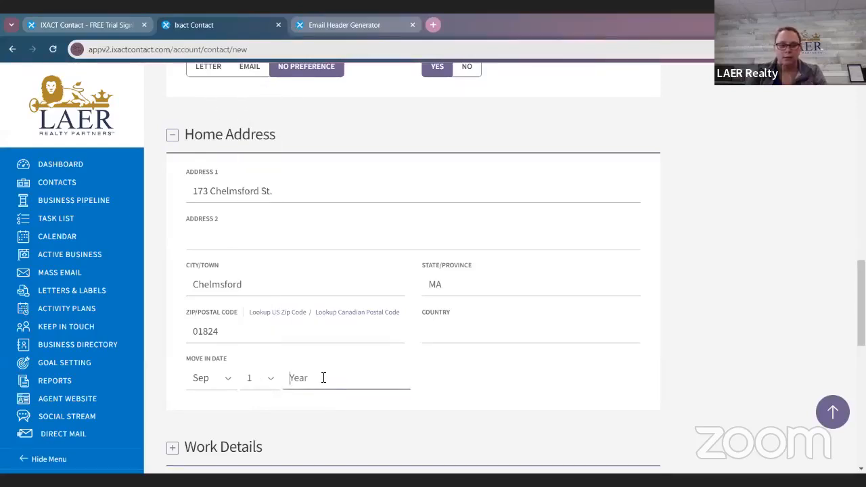
type("1991")
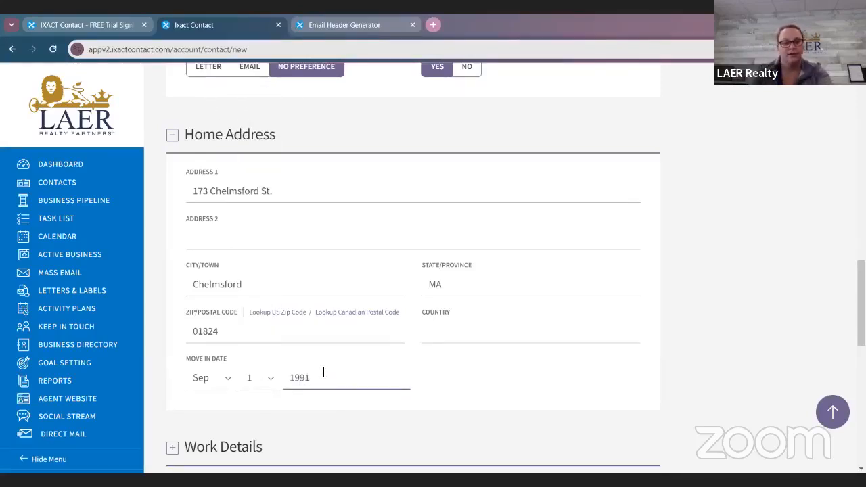
left_click(402, 411)
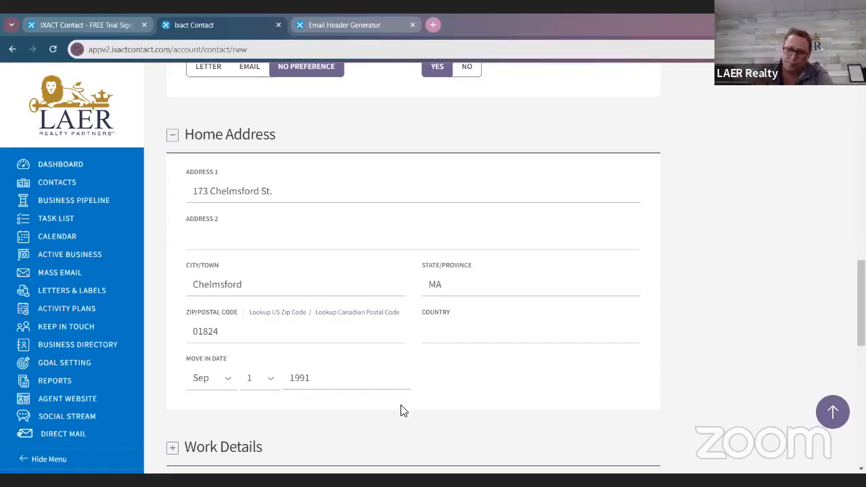
Step: Expand the contact's Work Details section and enter LAER Realty Partners as the company name
scroll(494, 311, "down", 1)
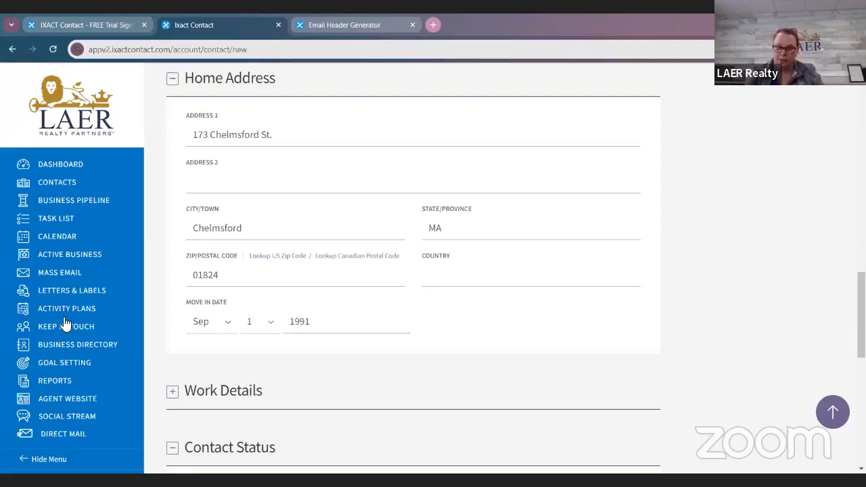
scroll(183, 338, "down", 1)
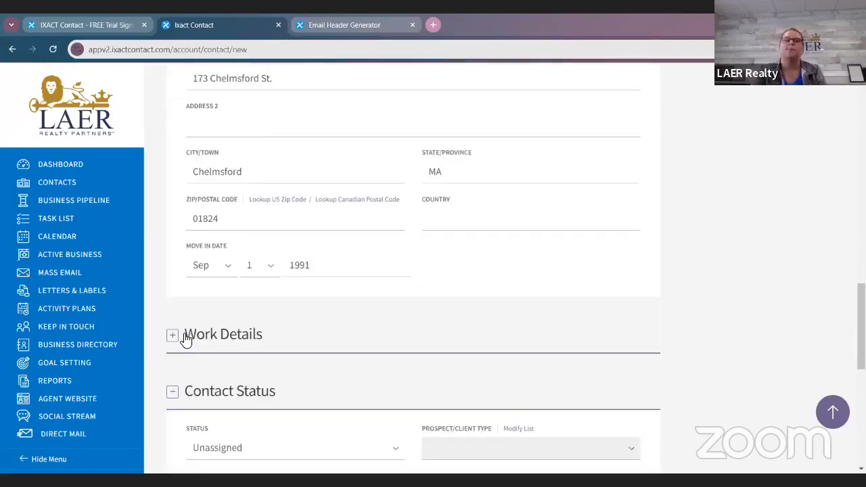
left_click(172, 336)
scroll(288, 318, "down", 2)
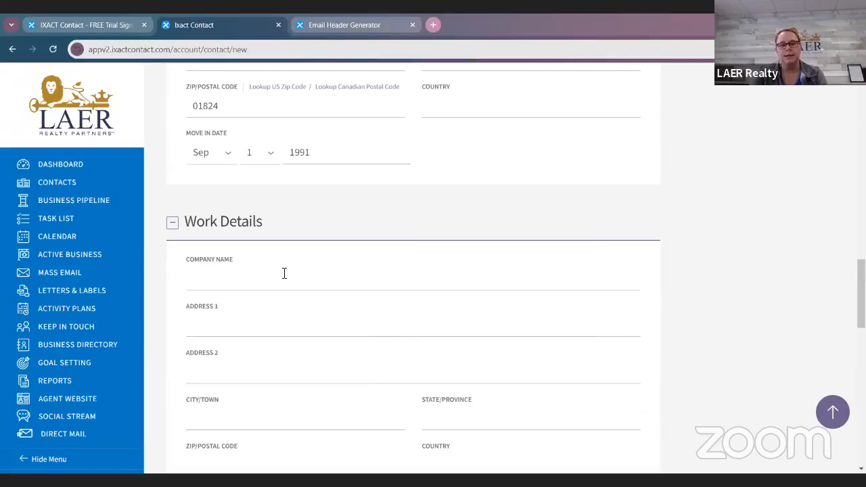
left_click(285, 278)
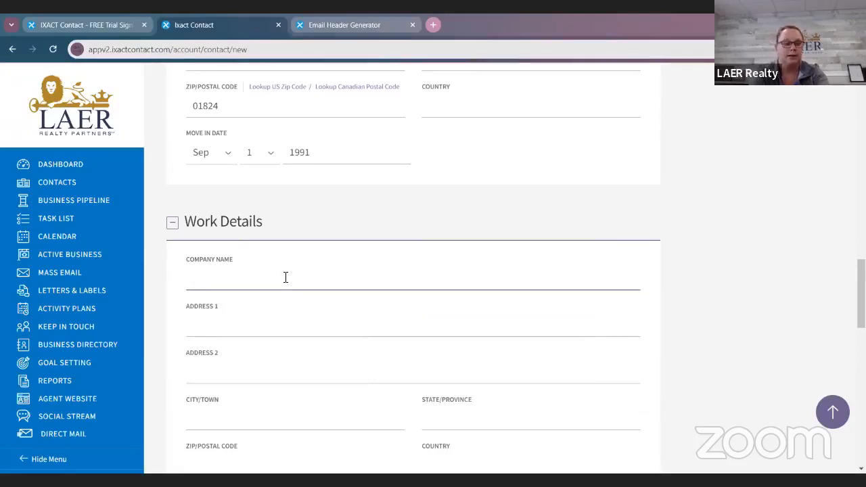
type("LAER Re")
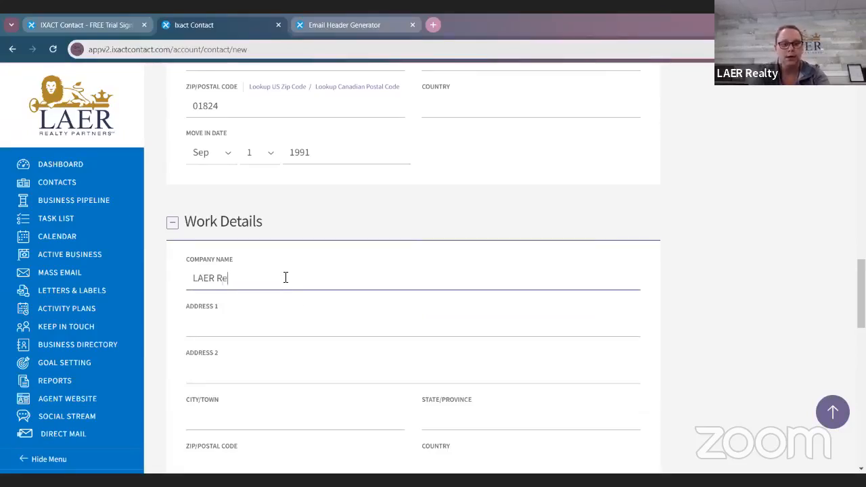
type("alty P;ar")
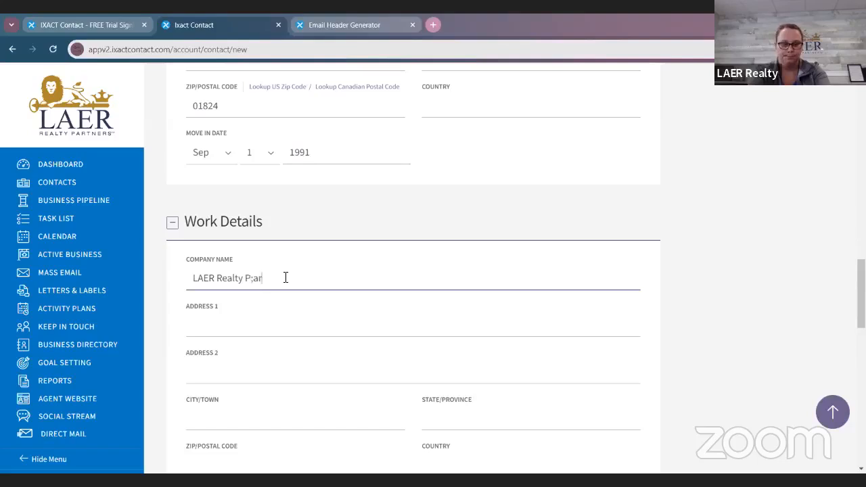
key("BackSpace")
key("BackSpace")
key("BackSpace")
type("artners")
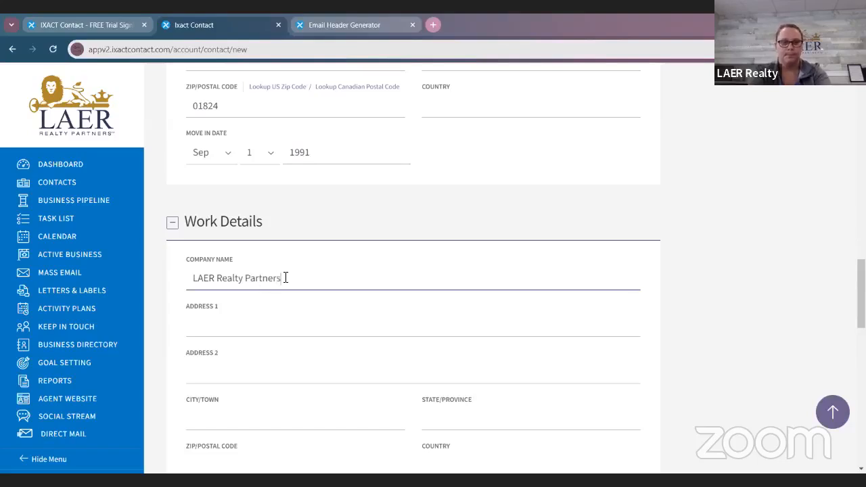
Step: Enter the street address of the contact's workplace in Address 1 of Work Details, leaving Address 2 empty
key("Tab")
type("173 C")
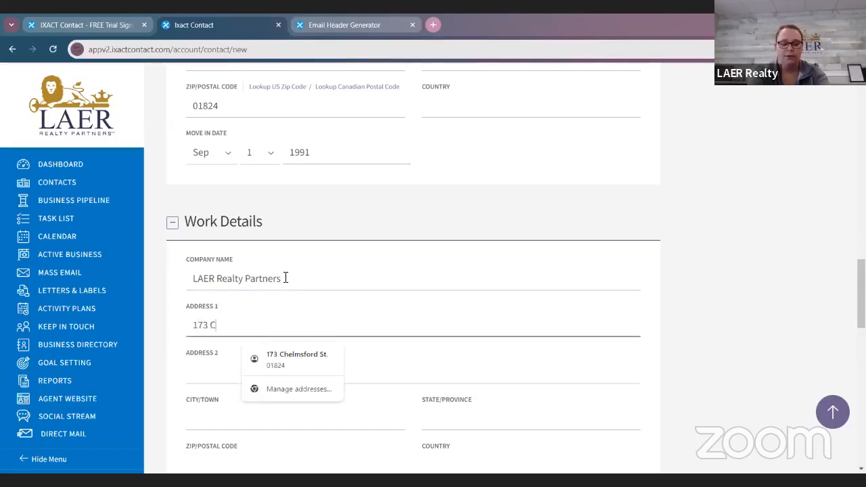
type("helsmf")
key("BackSpace")
key("BackSpace")
type("m")
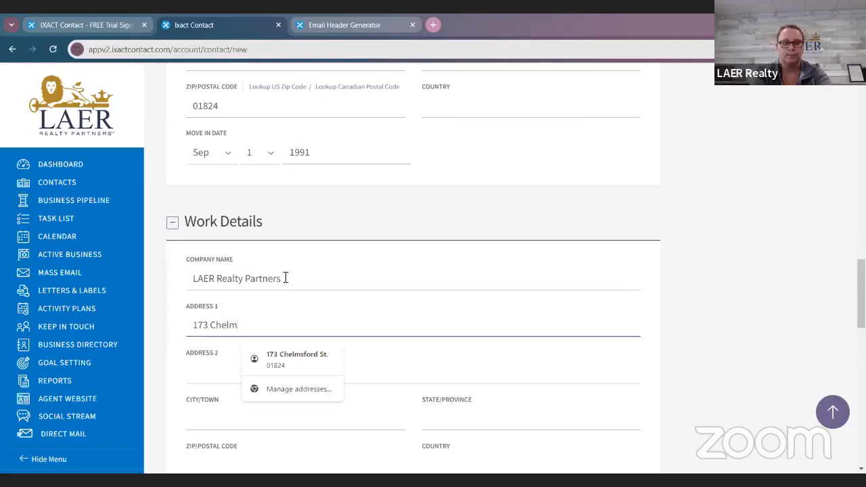
type("sford St.")
key("Tab")
key("Tab")
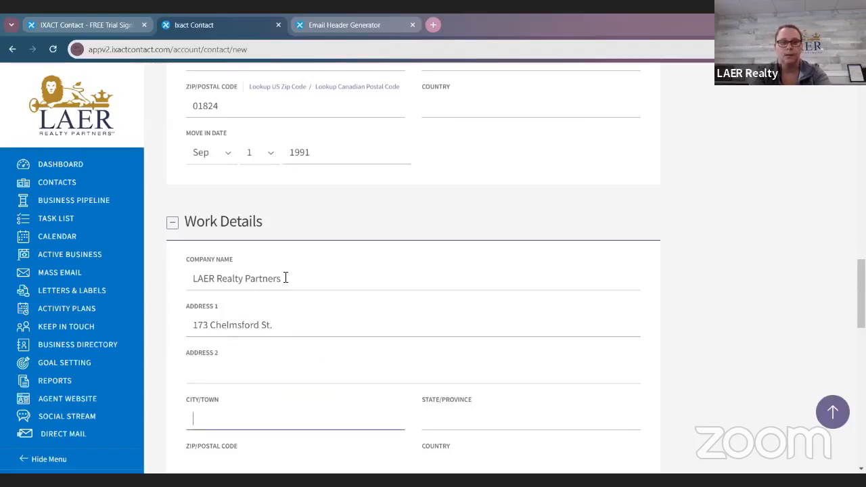
Step: Fill in the city, state and zip code of the contact's work address
type("Chelmsford")
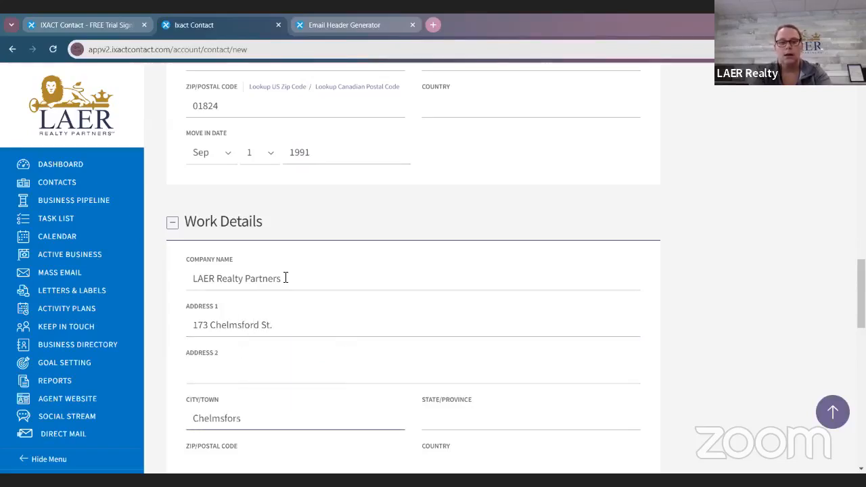
key("Tab")
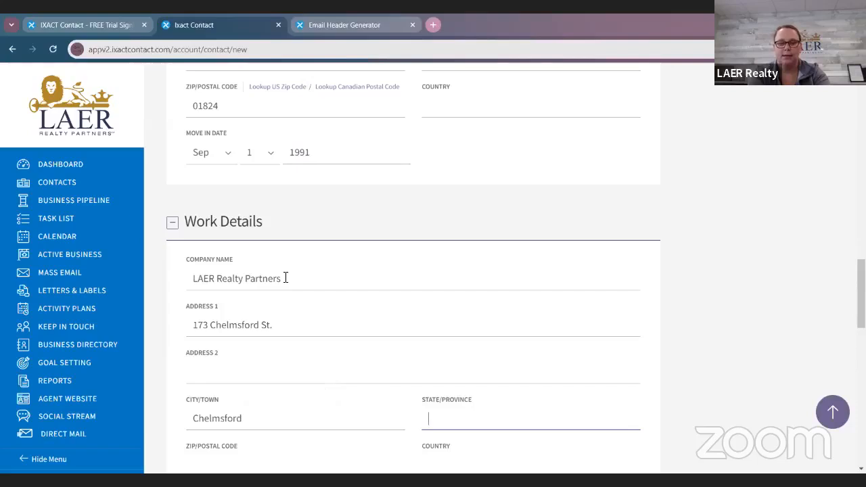
type("MA")
key("Tab")
scroll(248, 284, "down", 3)
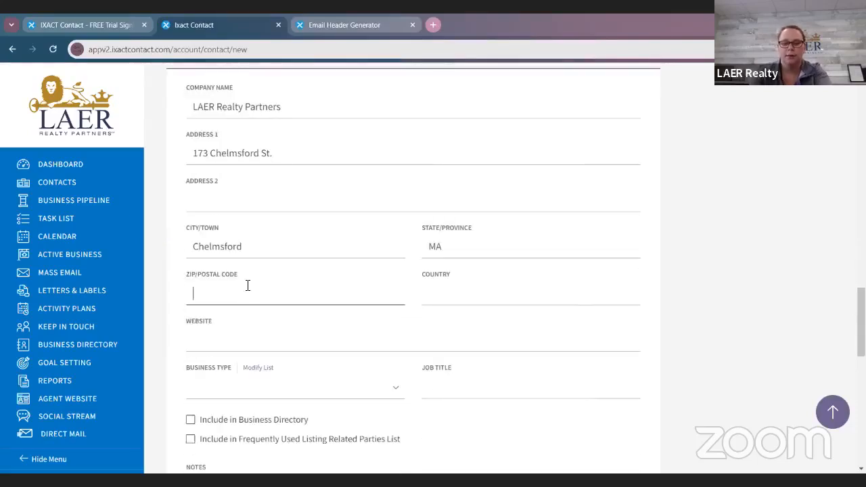
type("01824")
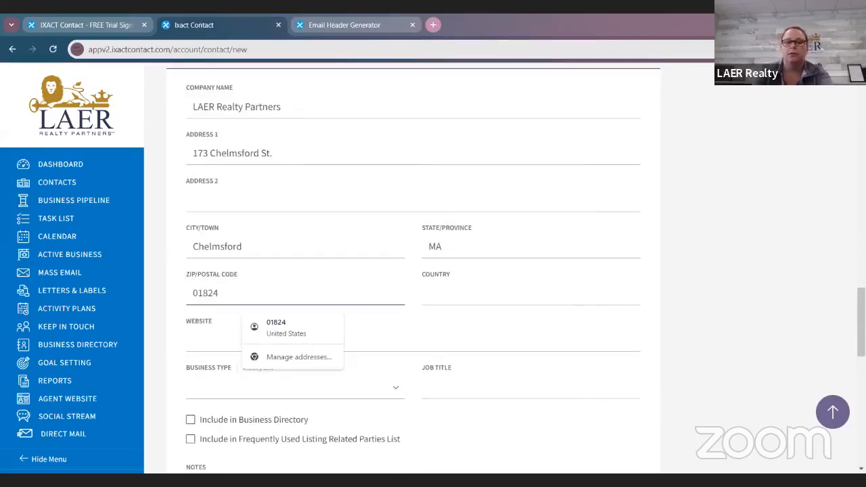
Step: Set the contact's Business Type to Realtor and have the contact included in the Business Directory
scroll(633, 311, "down", 2)
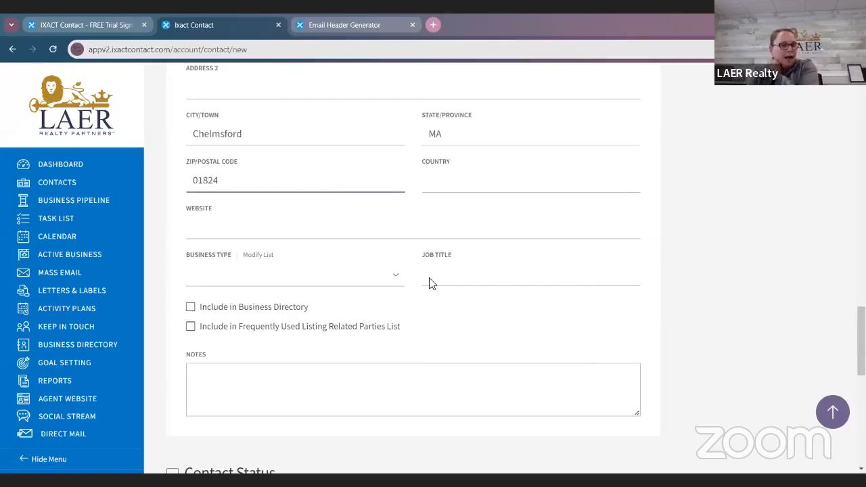
left_click(334, 277)
scroll(333, 159, "down", 8)
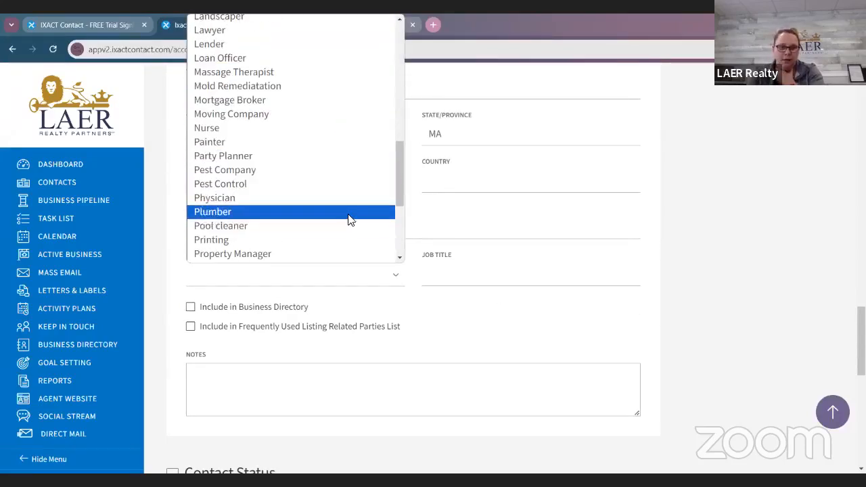
scroll(357, 221, "down", 3)
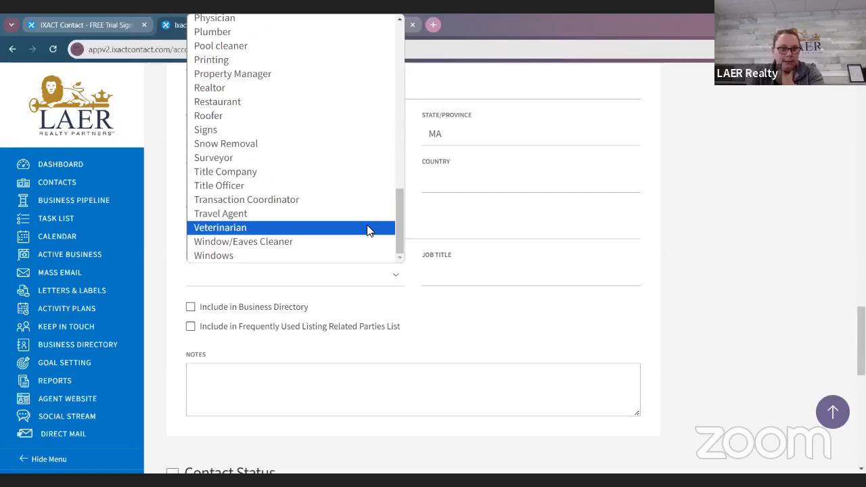
left_click(350, 92)
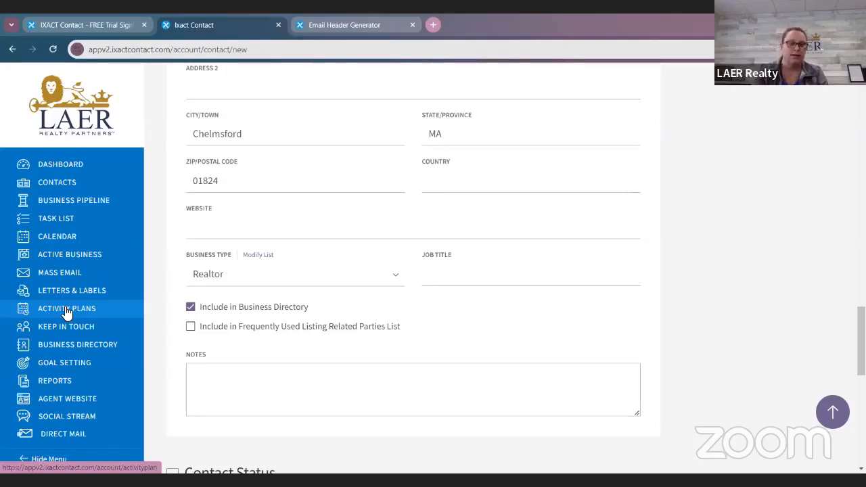
Step: Set the contact's status to Current Client and the Prospect/Client Type to Buyer & Seller
scroll(447, 308, "up", 3)
scroll(384, 343, "down", 2)
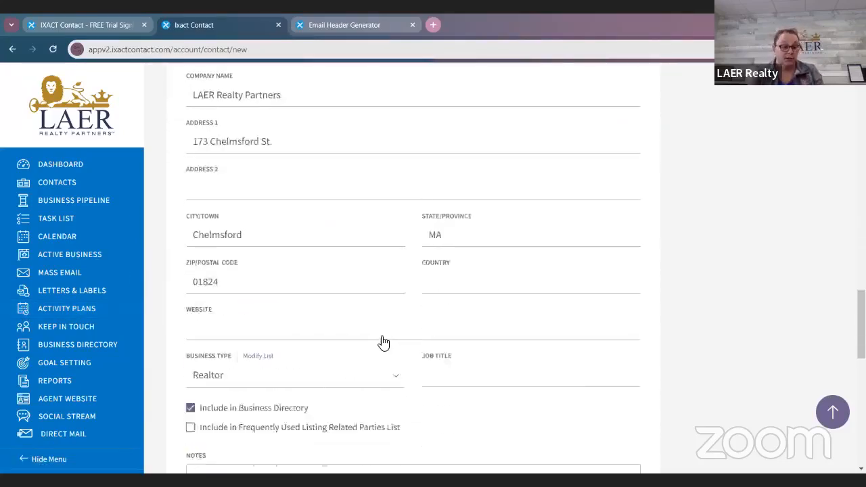
scroll(384, 343, "down", 1)
scroll(379, 325, "up", 1)
scroll(402, 304, "down", 2)
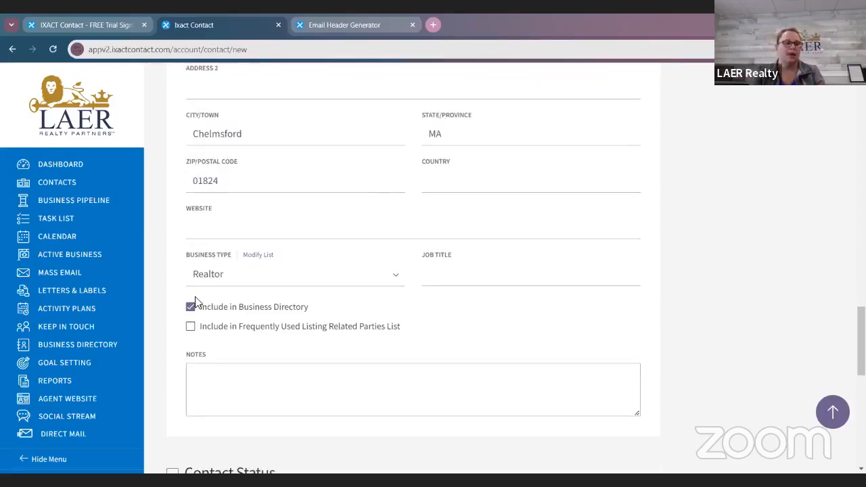
scroll(270, 318, "down", 2)
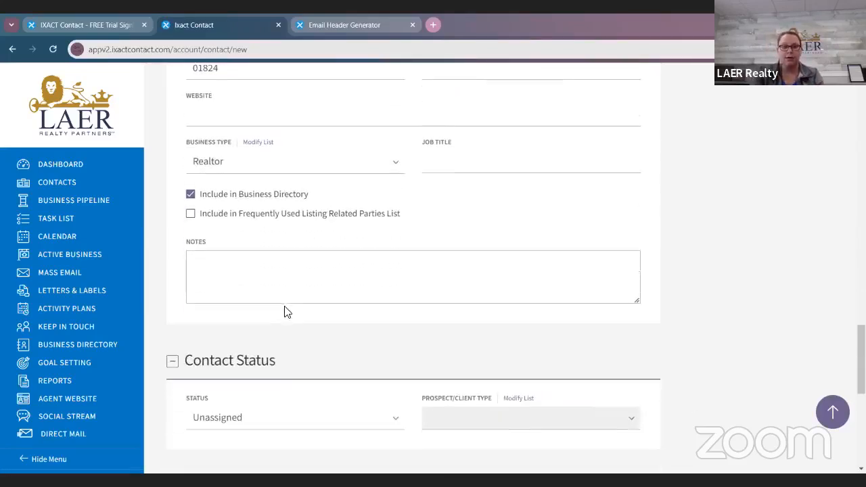
scroll(285, 315, "down", 2)
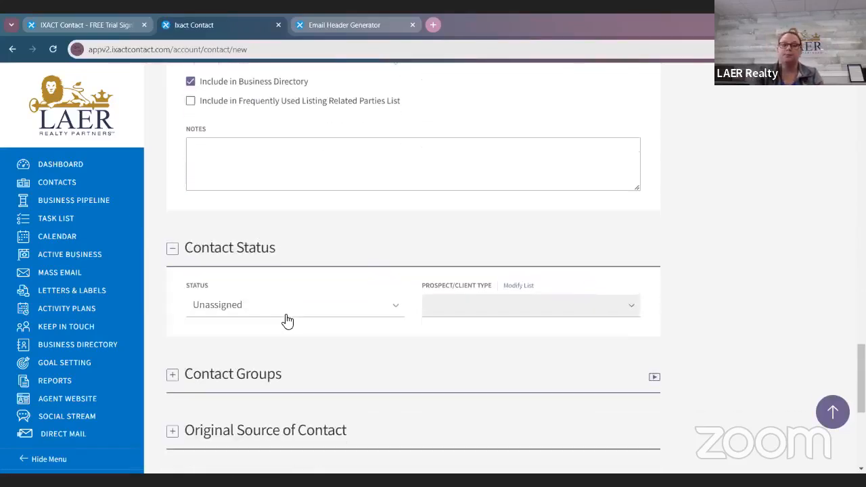
left_click(250, 312)
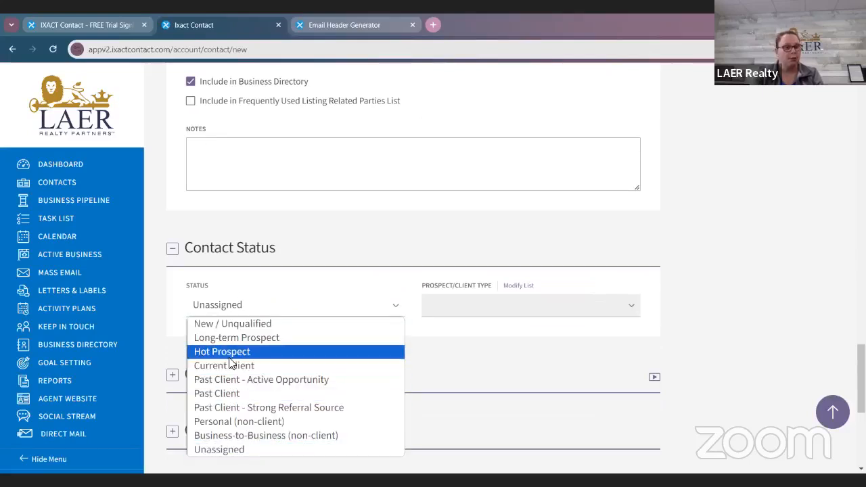
left_click(243, 366)
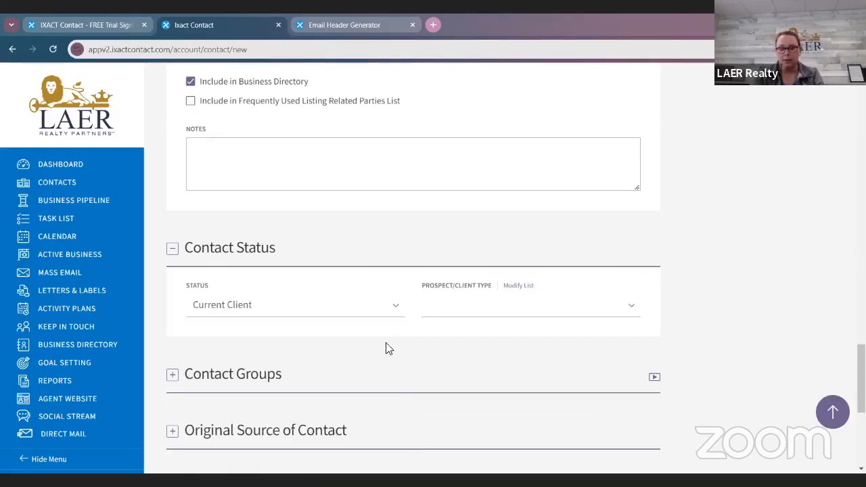
left_click(461, 313)
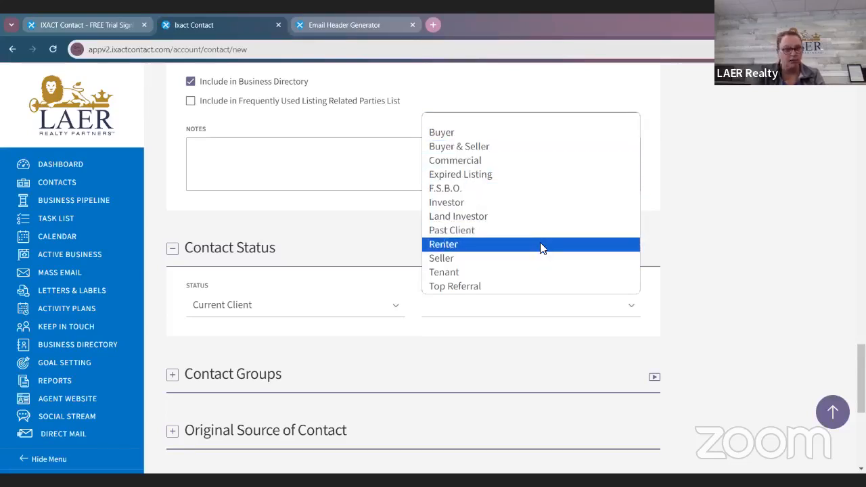
left_click(543, 147)
Step: Create a new contact group named "Any category" and assign the contact to it
scroll(596, 338, "down", 2)
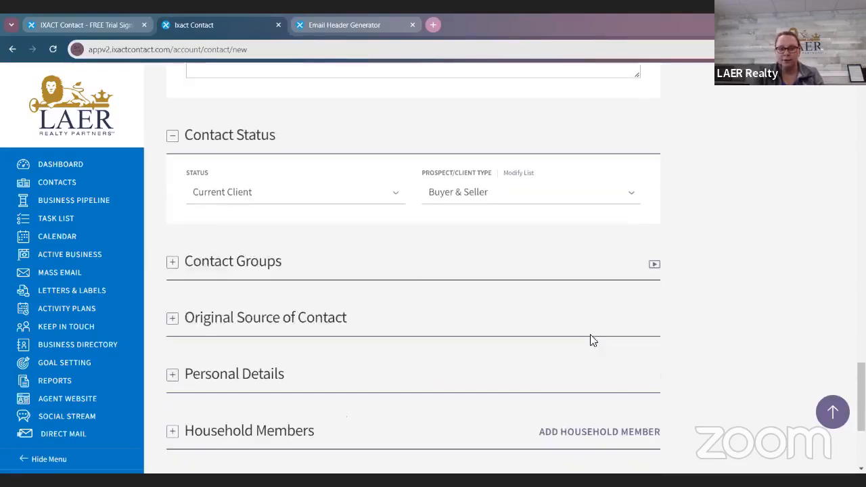
left_click(173, 265)
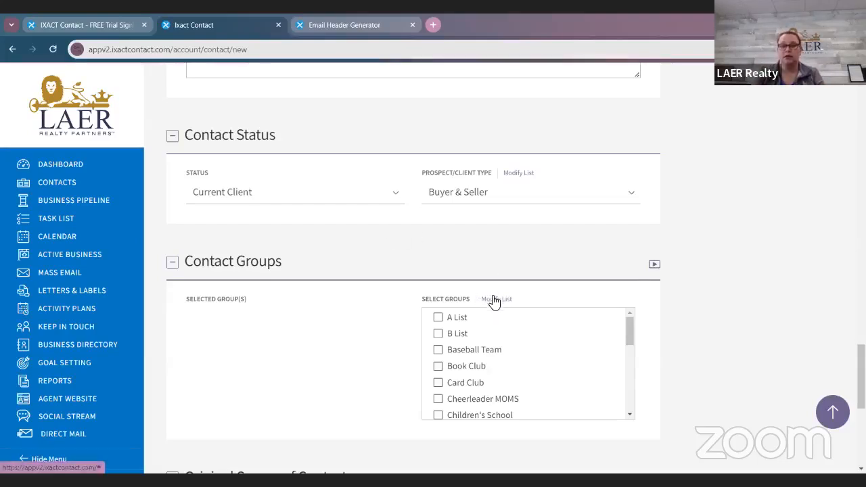
left_click(490, 298)
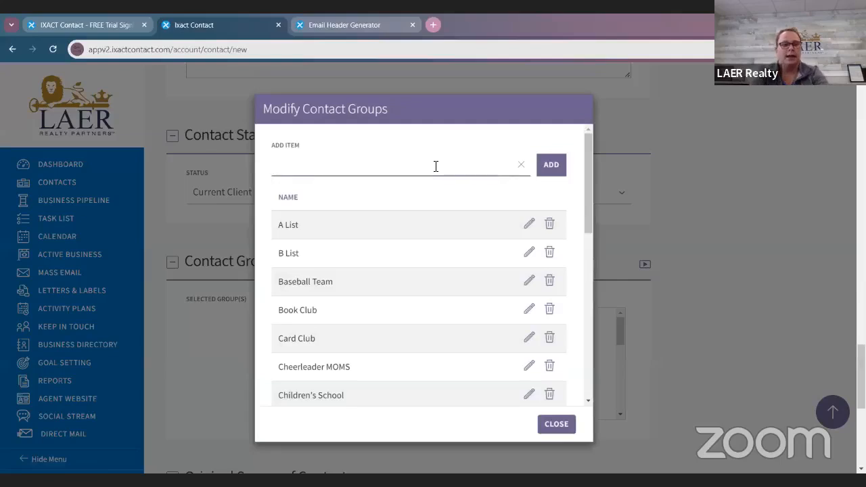
left_click(436, 166)
type("ANy category")
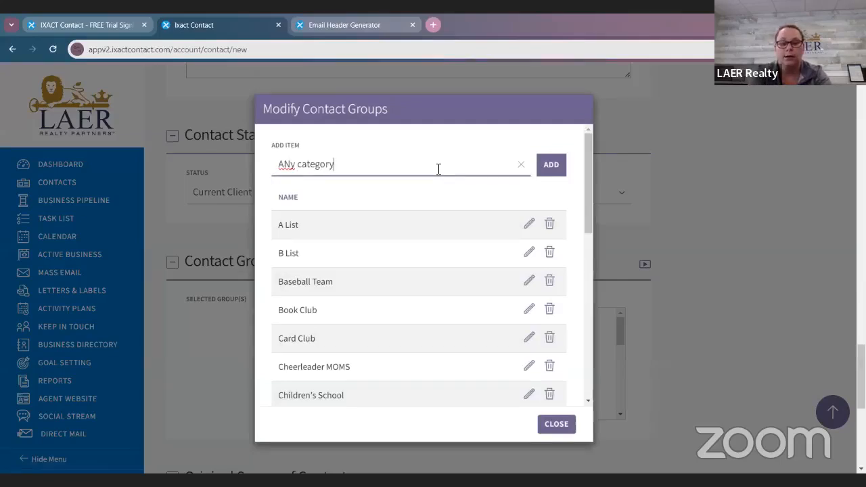
left_click(291, 173)
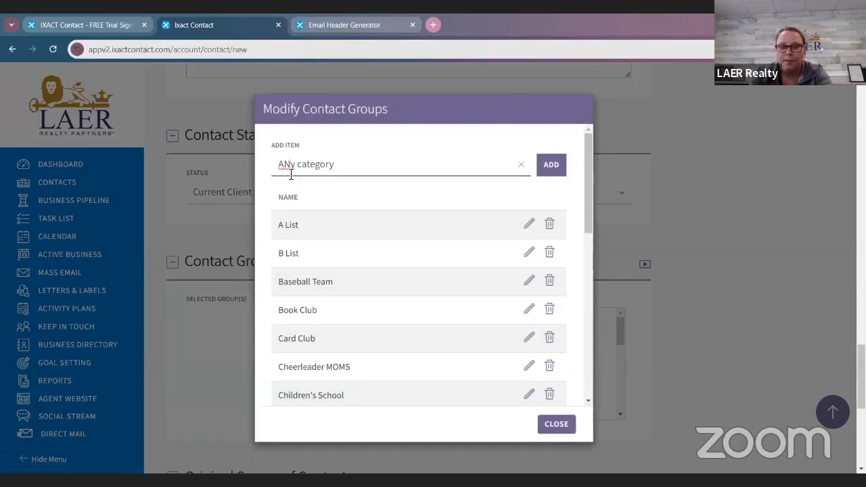
key("BackSpace")
type("n")
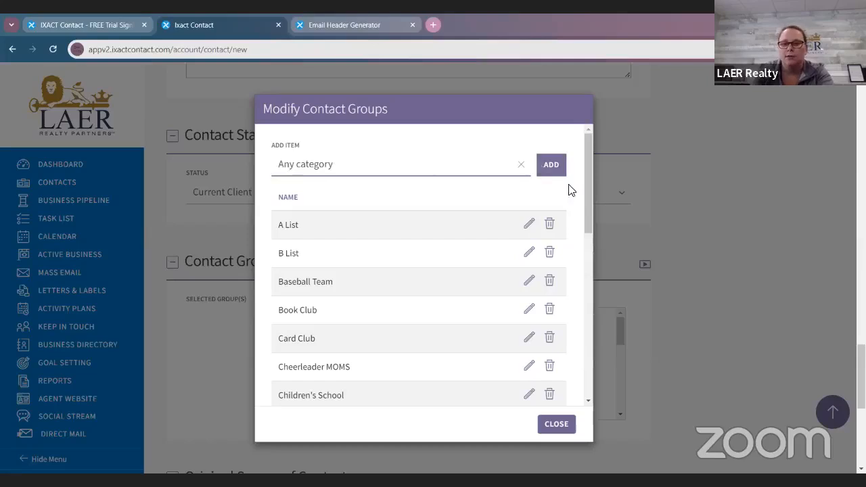
left_click(552, 173)
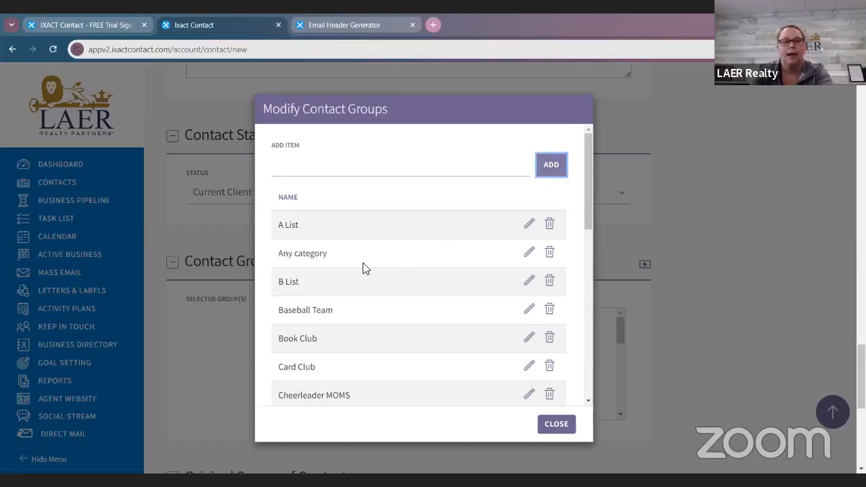
left_click(556, 425)
left_click(449, 333)
Step: Expand the Original Source of Contact section and set the original source to Realtor.com
scroll(408, 359, "down", 3)
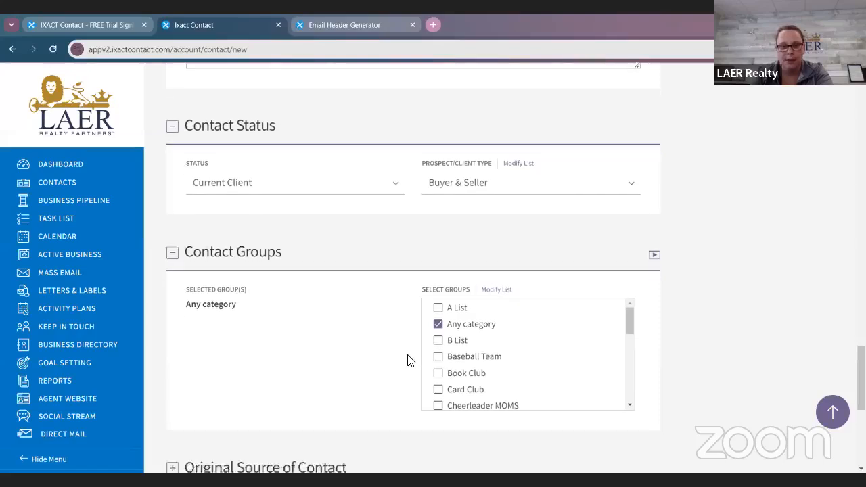
scroll(408, 359, "down", 1)
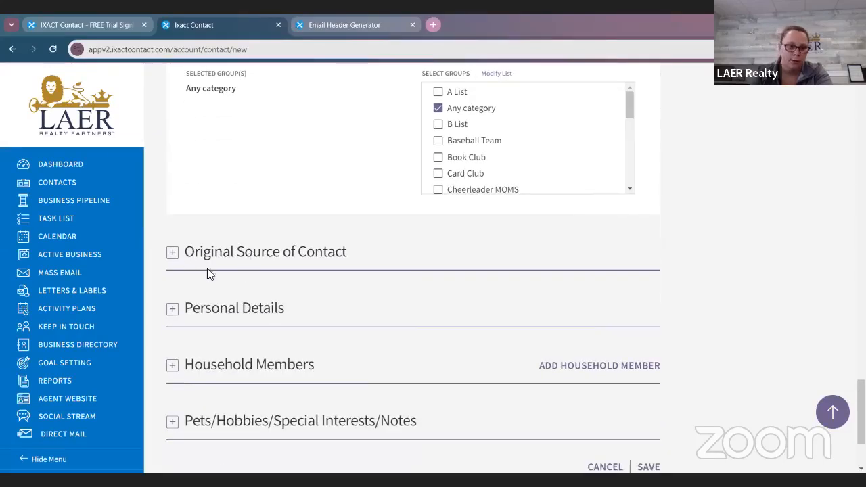
left_click(172, 254)
left_click(316, 315)
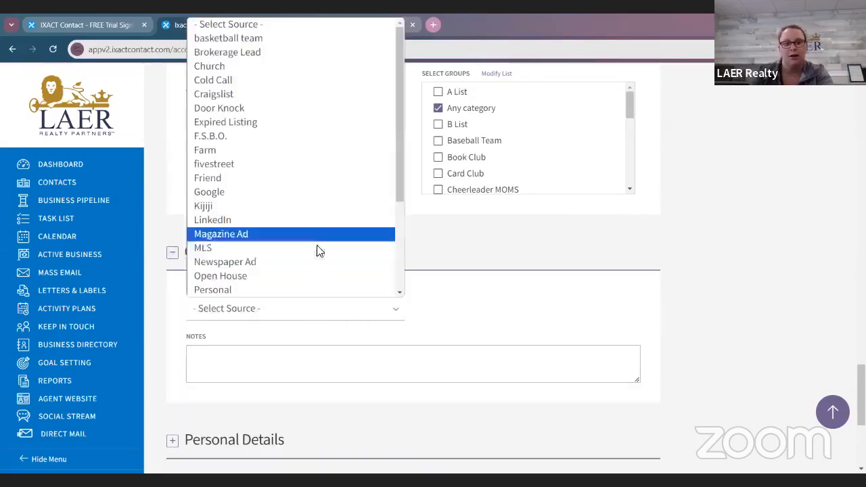
scroll(302, 292, "down", 3)
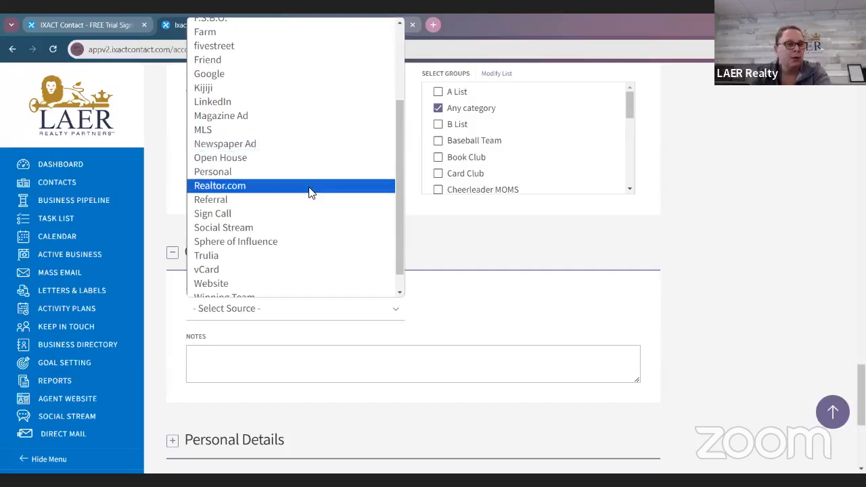
left_click(309, 189)
Step: Enter "25% referral fee due upon closing to realtor.com" as the notes for the contact's original source
left_click(377, 364)
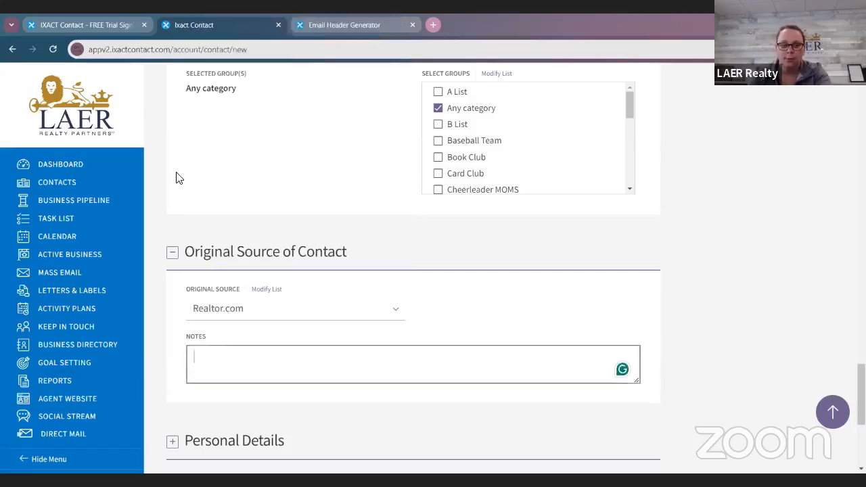
type("25%")
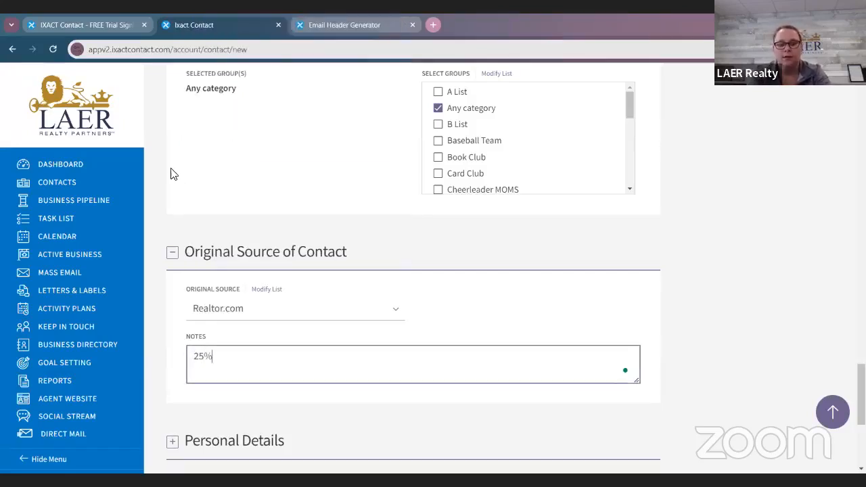
type(" refre")
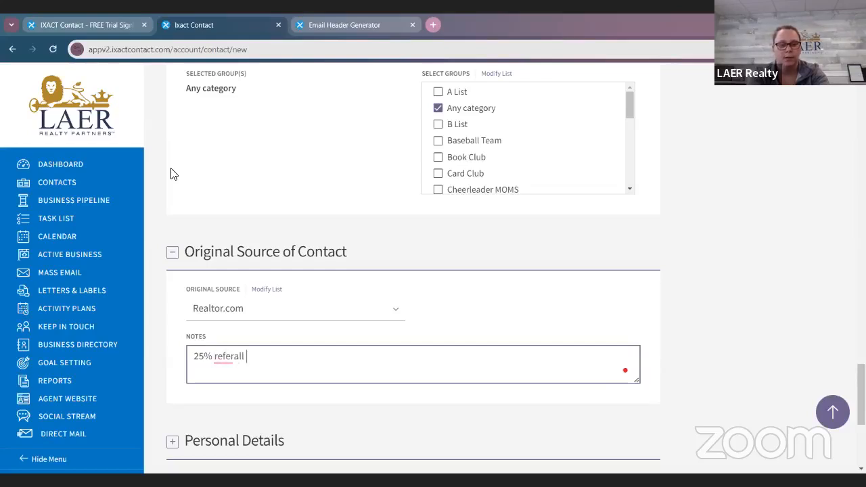
type("l fee")
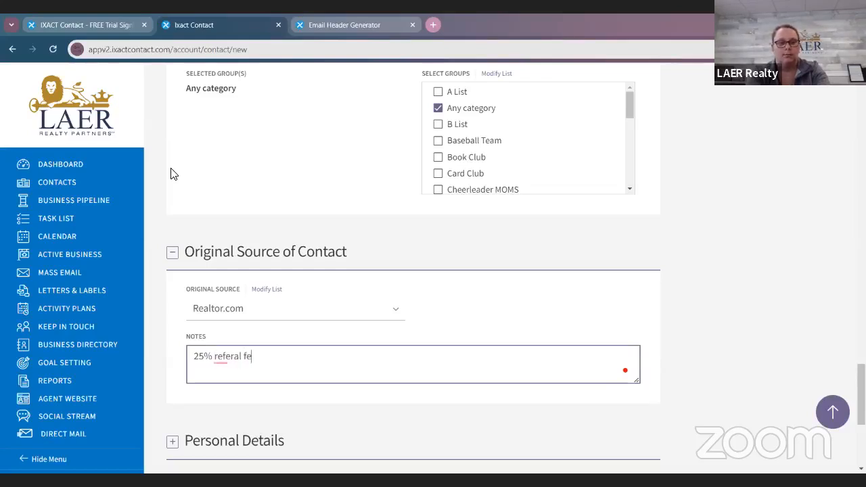
key("BackSpace")
key("BackSpace")
key("BackSpace")
key("BackSpace")
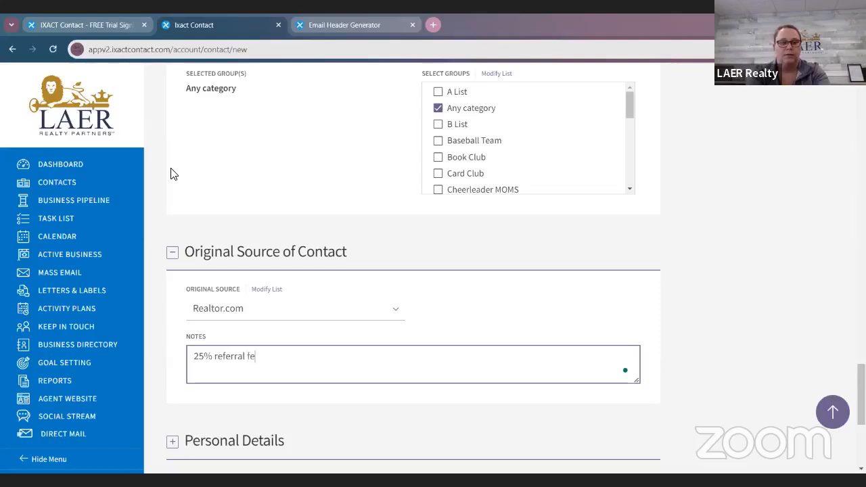
type("upon cl")
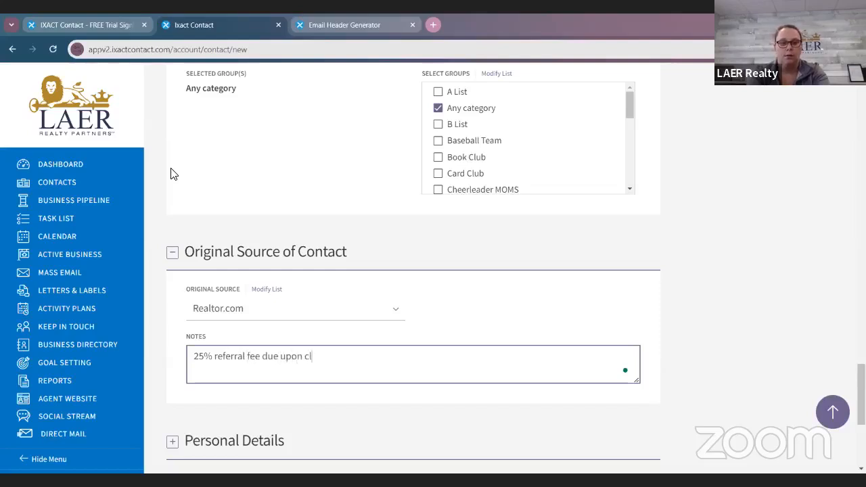
type("osing t")
key("BackSpace")
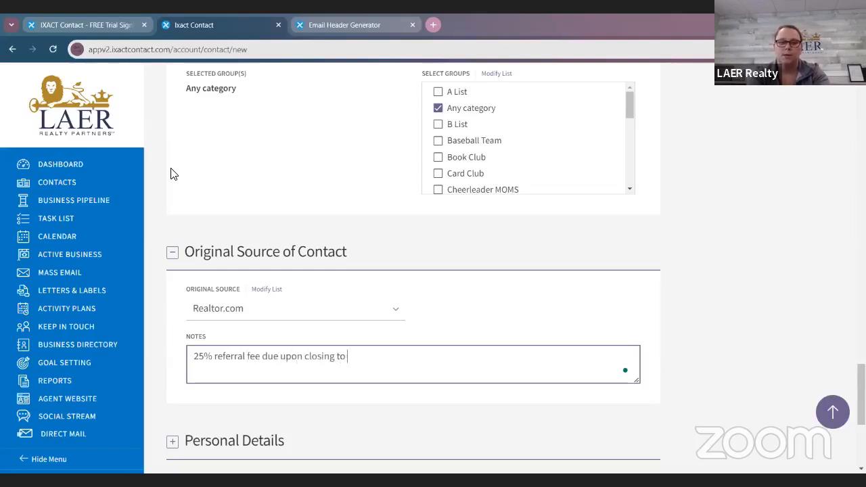
type("realtor.com")
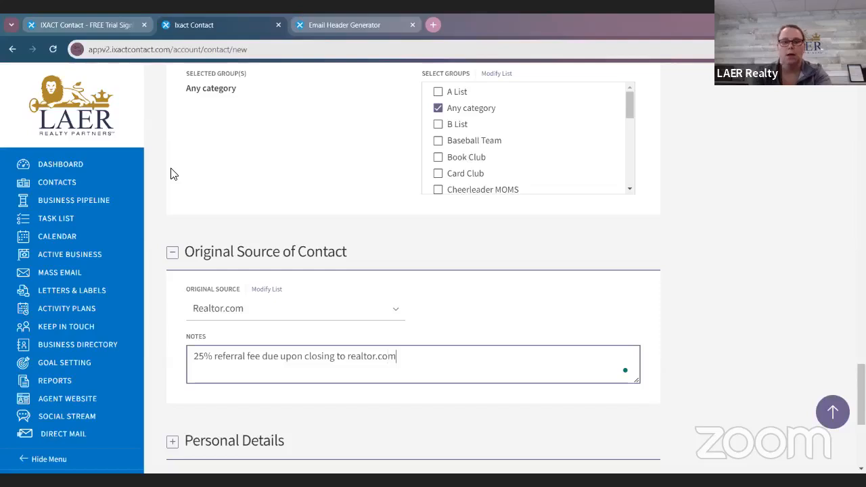
Step: Expand the Personal Details section and set the month and day of the main contact's birth date
scroll(183, 169, "down", 4)
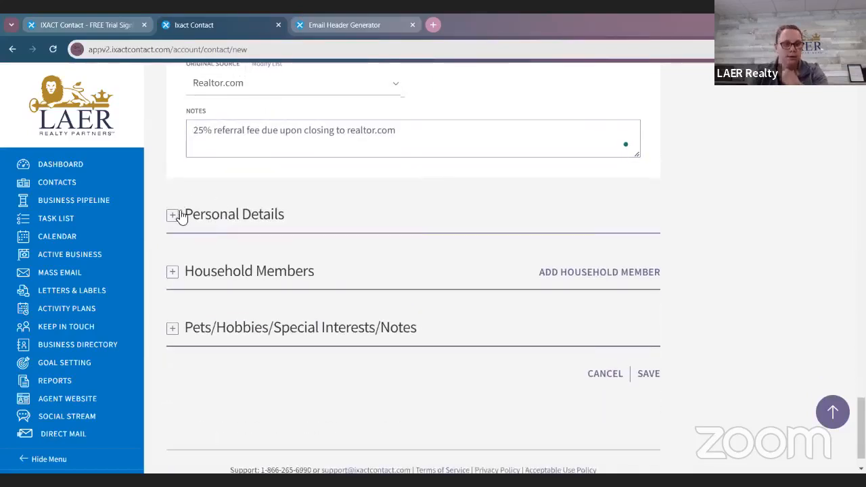
left_click(173, 216)
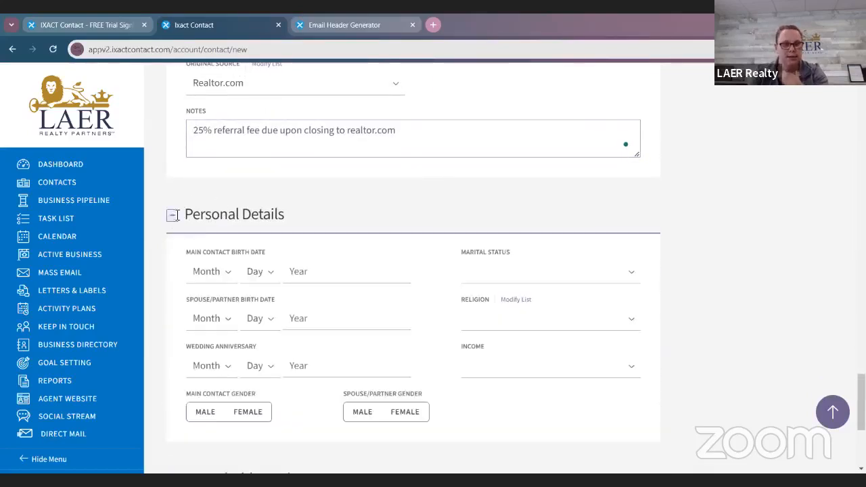
left_click(220, 274)
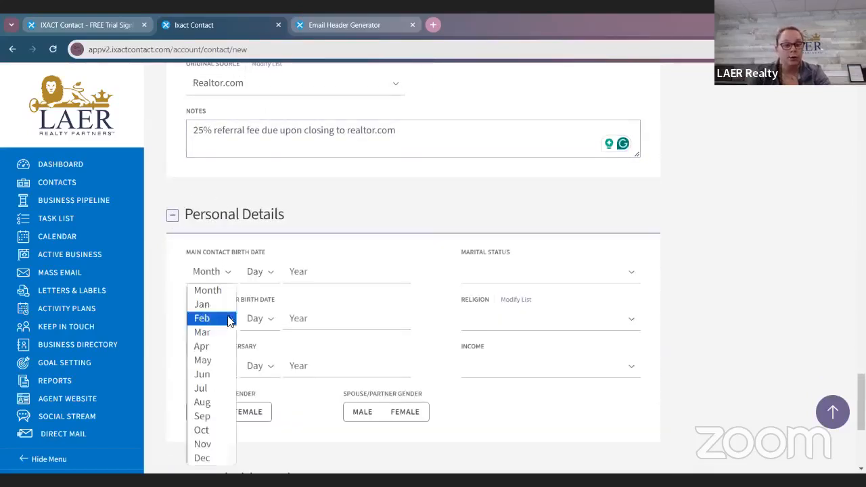
left_click(219, 461)
left_click(259, 271)
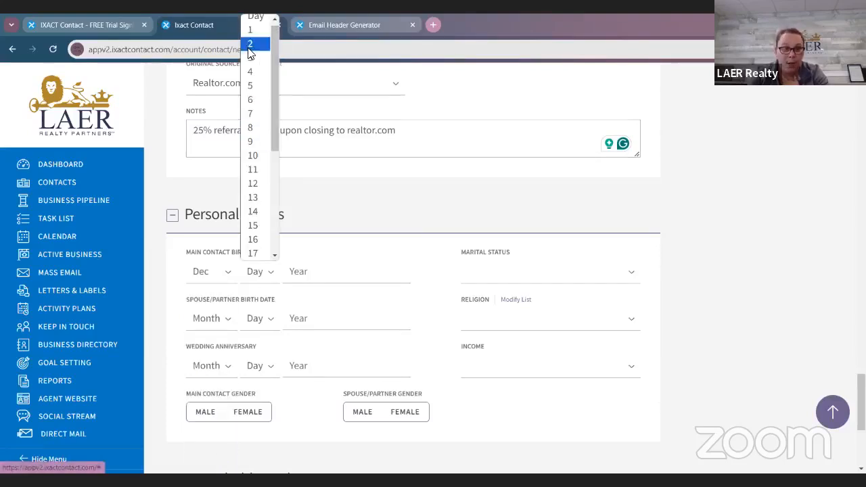
left_click(251, 46)
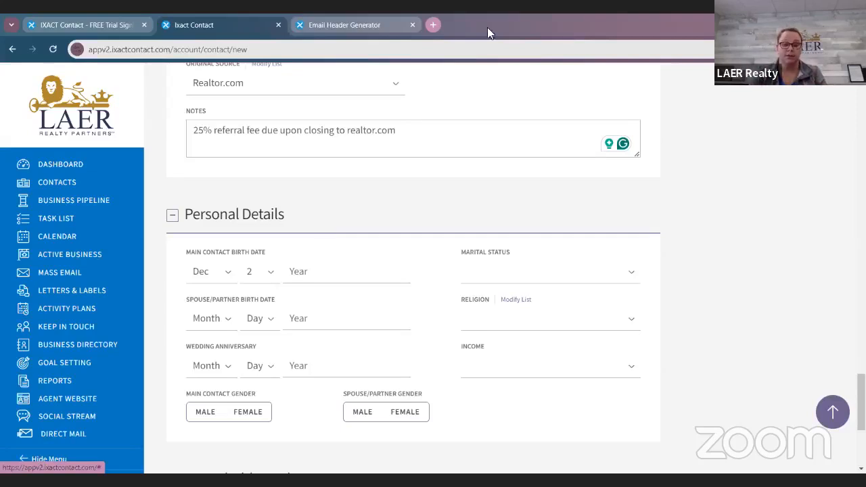
Step: Expand the Household Members section, look over the fields for a new household member and close the form without saving
scroll(256, 238, "down", 4)
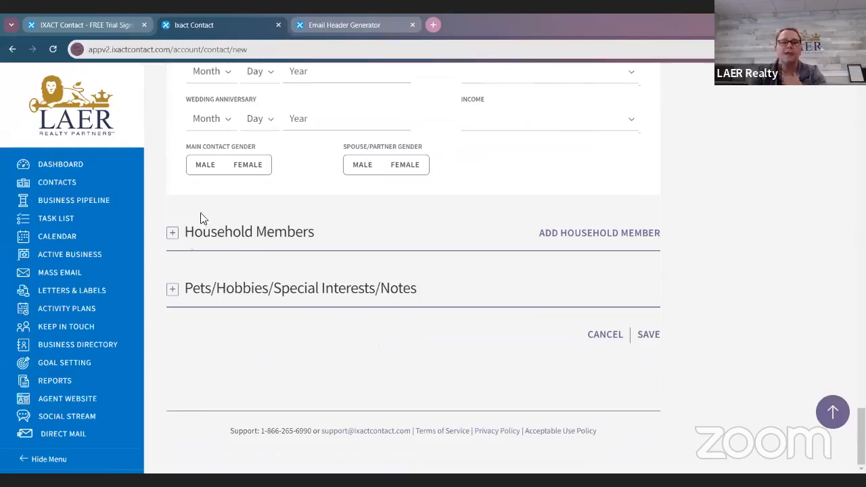
left_click(175, 235)
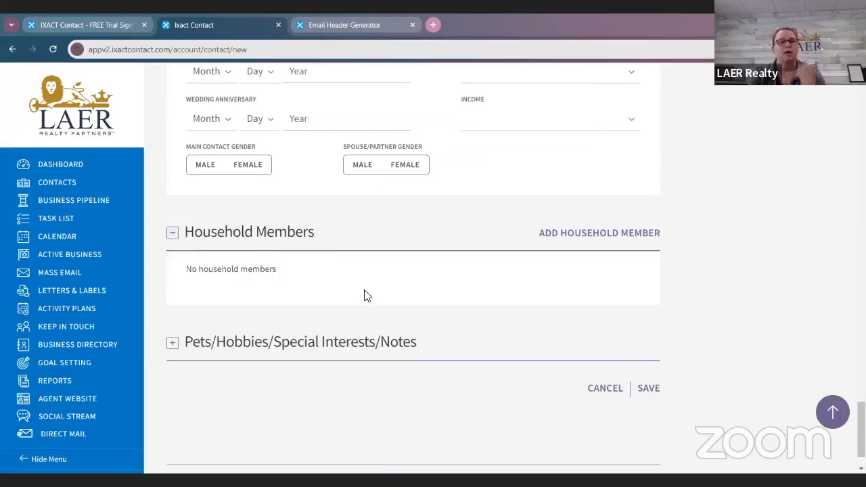
left_click(557, 235)
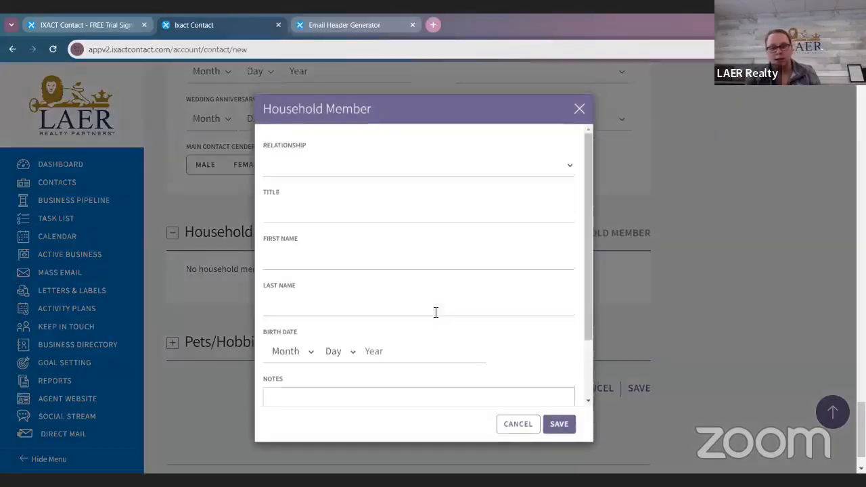
scroll(433, 315, "down", 3)
scroll(426, 298, "up", 2)
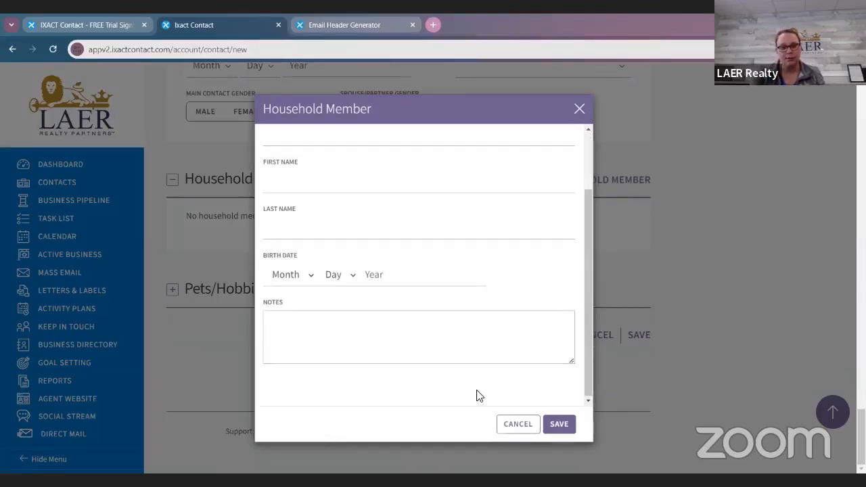
left_click(513, 424)
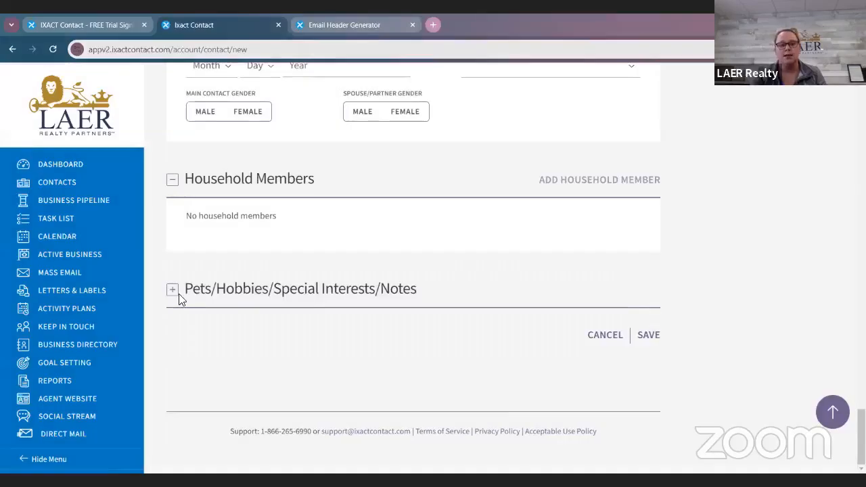
Step: Expand the Pets/Hobbies/Special Interests/Notes section and save the new contact
left_click(174, 292)
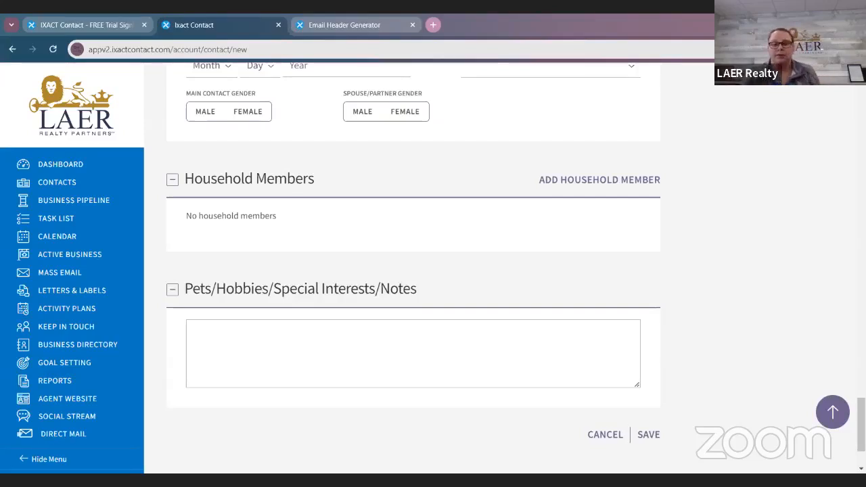
scroll(682, 170, "up", 5)
scroll(666, 161, "up", 15)
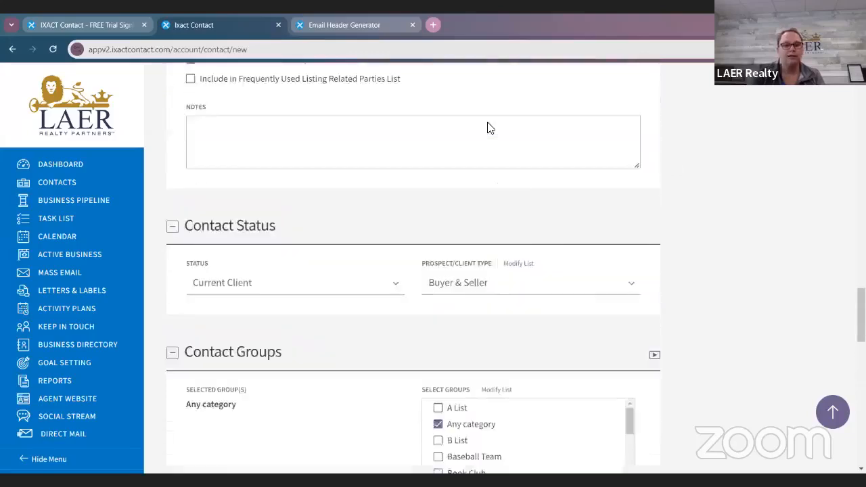
scroll(434, 128, "up", 3)
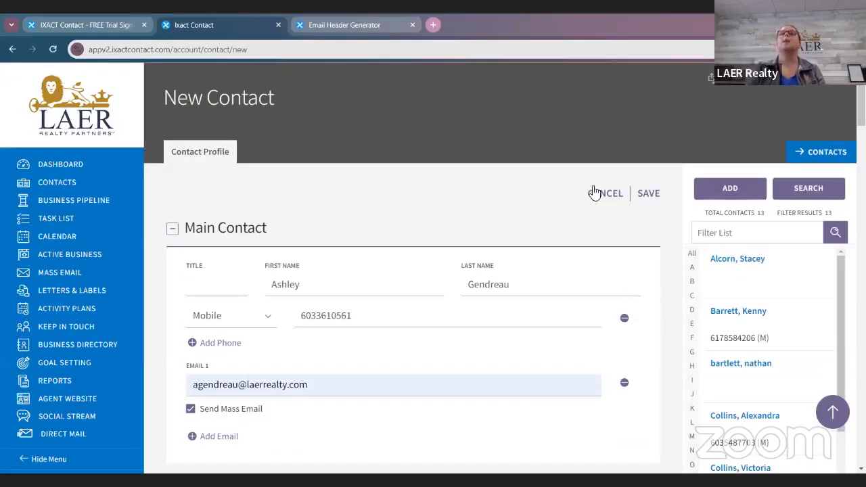
left_click(648, 198)
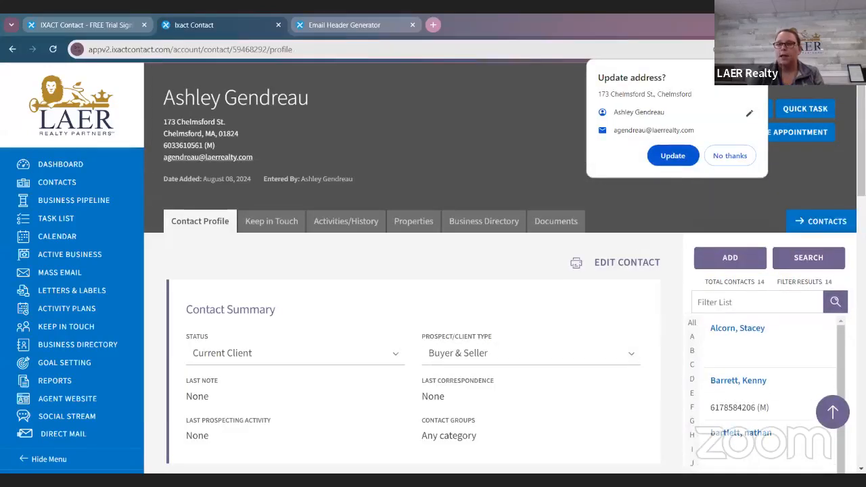
Step: Look for the newly saved contact in the account's contact list
scroll(758, 369, "down", 3)
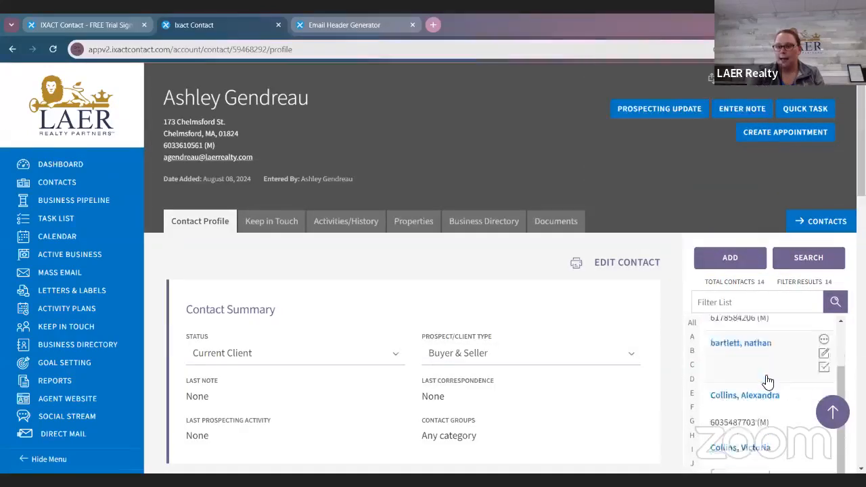
scroll(767, 384, "down", 2)
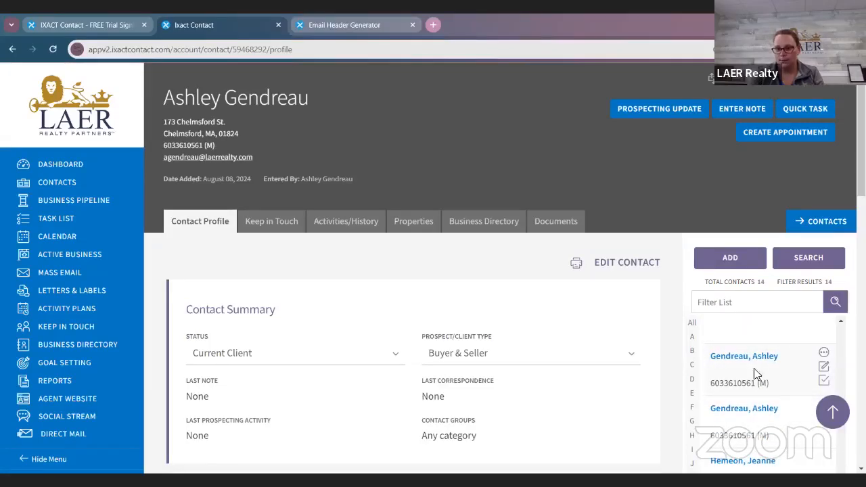
scroll(759, 363, "down", 1)
scroll(749, 367, "down", 1)
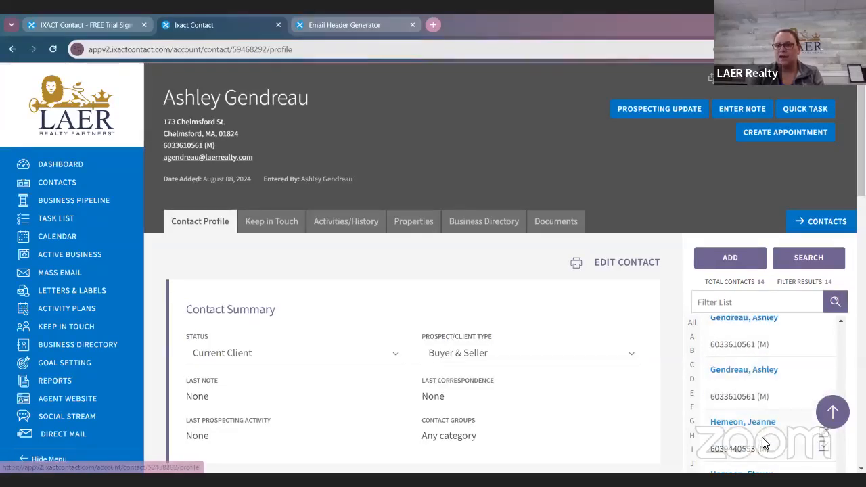
scroll(744, 386, "up", 2)
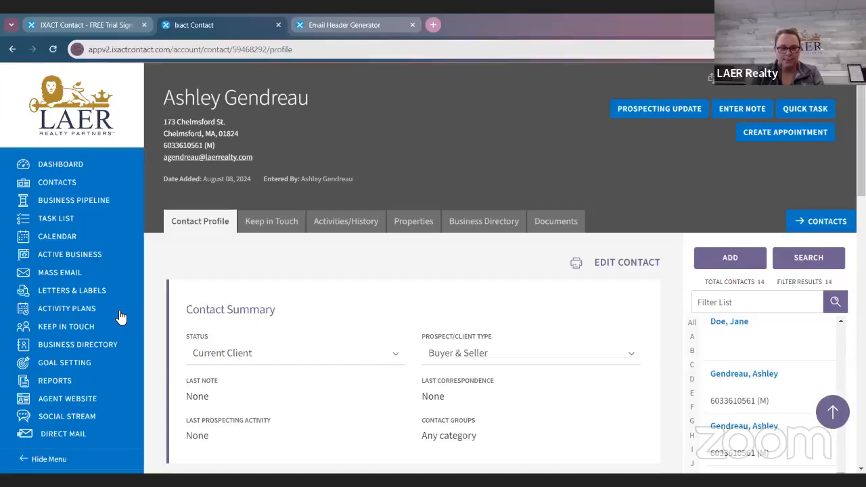
Step: Search the Business Directory for the keyword "realtor"
left_click(92, 346)
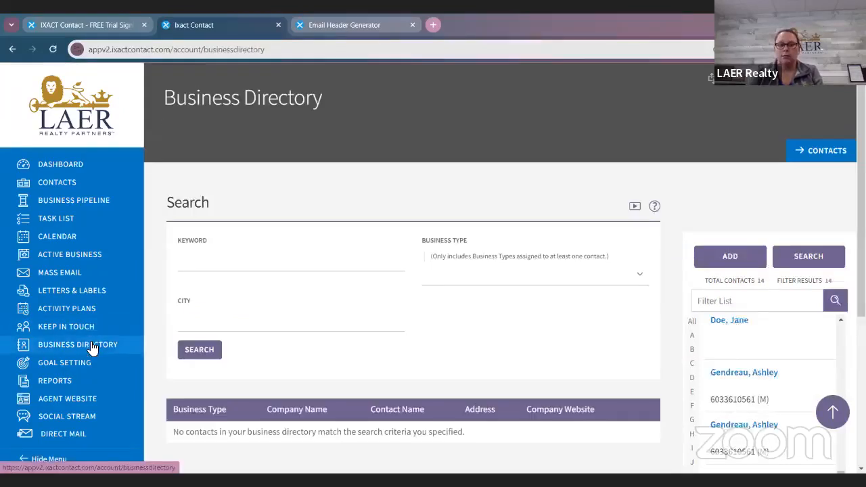
left_click(263, 272)
type("realtor")
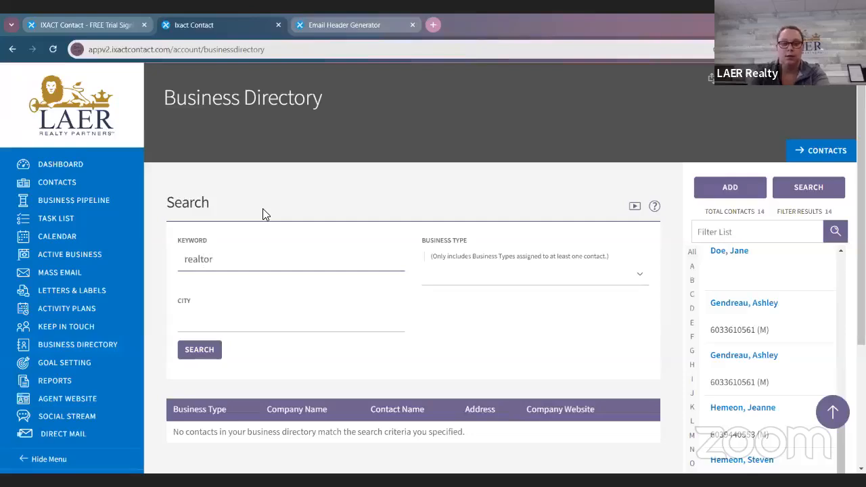
left_click(218, 352)
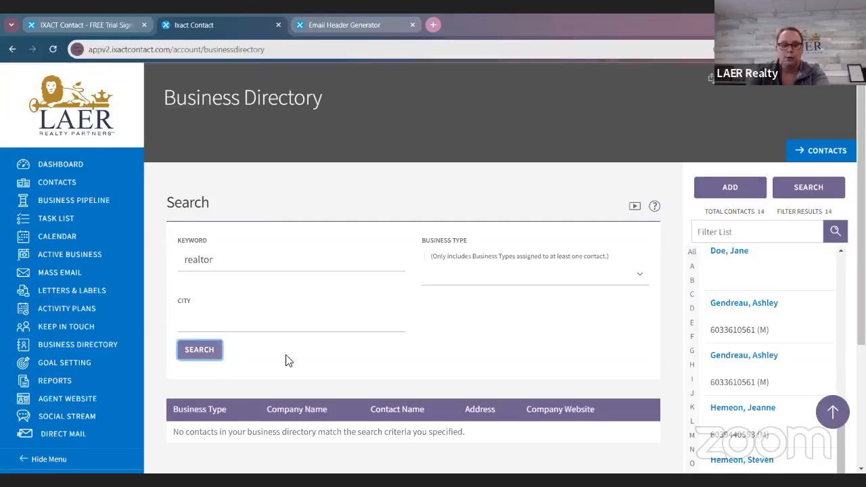
scroll(609, 447, "down", 1)
scroll(607, 460, "down", 2)
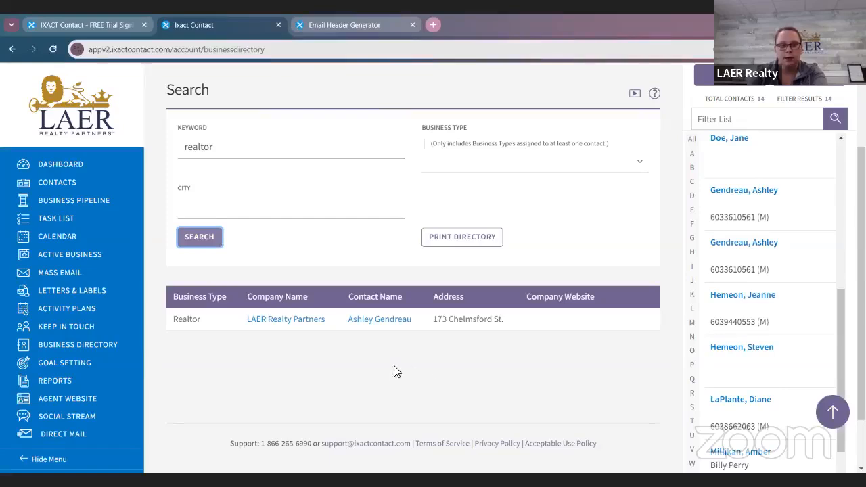
Step: Open the LAER Realty Partners contact from the directory results and examine its Business Directory details and Alternate Contact fields
left_click(368, 328)
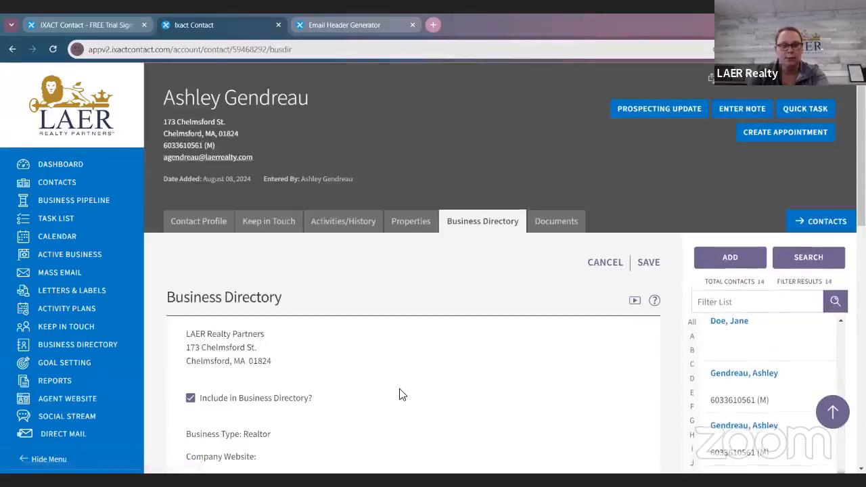
scroll(426, 329, "down", 3)
scroll(387, 319, "down", 6)
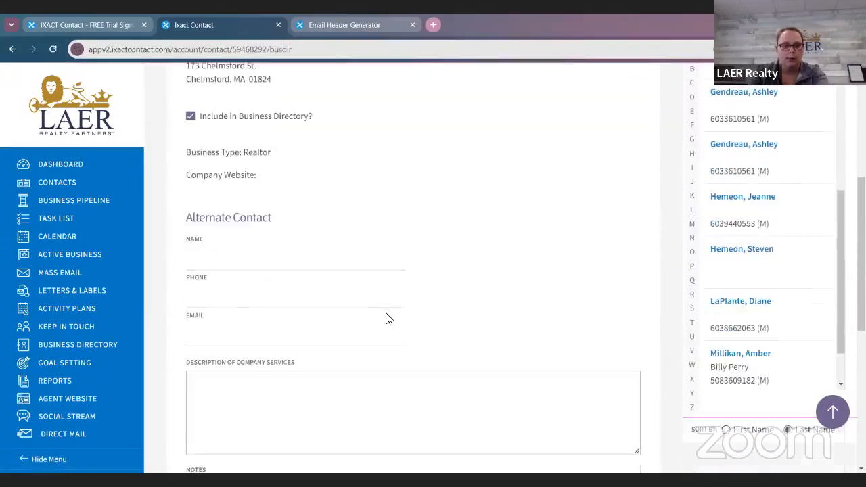
scroll(499, 344, "down", 2)
scroll(503, 344, "up", 10)
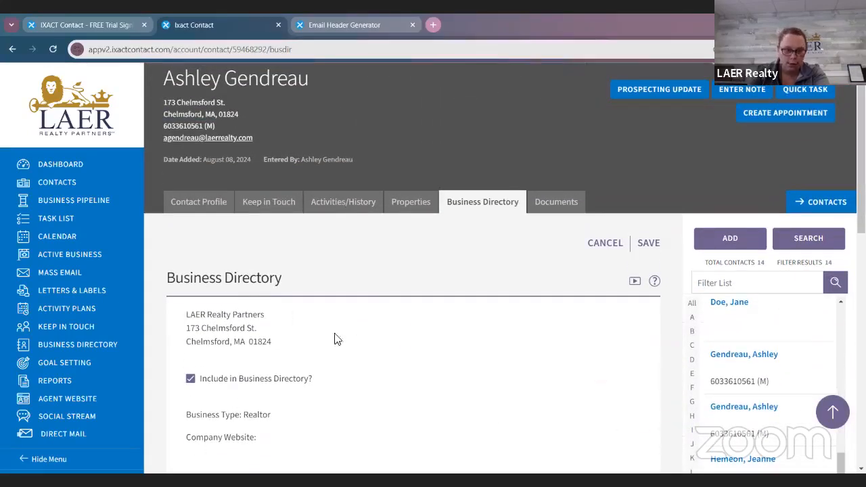
scroll(281, 333, "up", 1)
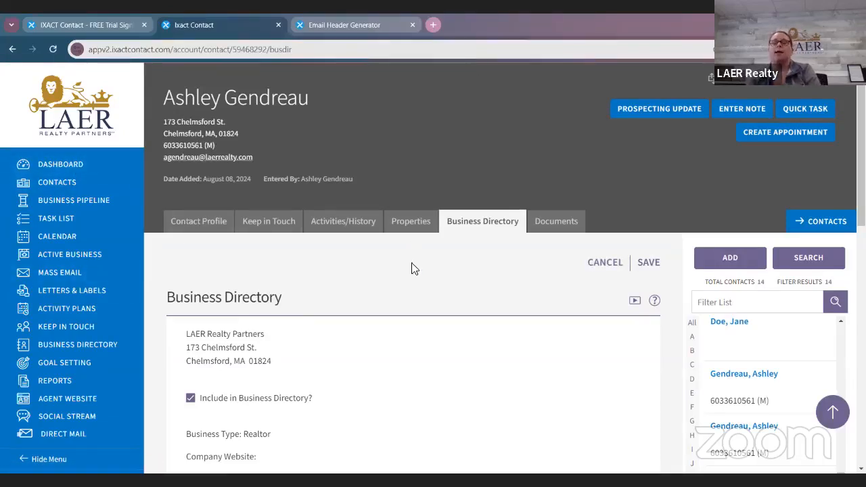
scroll(426, 244, "down", 3)
scroll(417, 274, "up", 3)
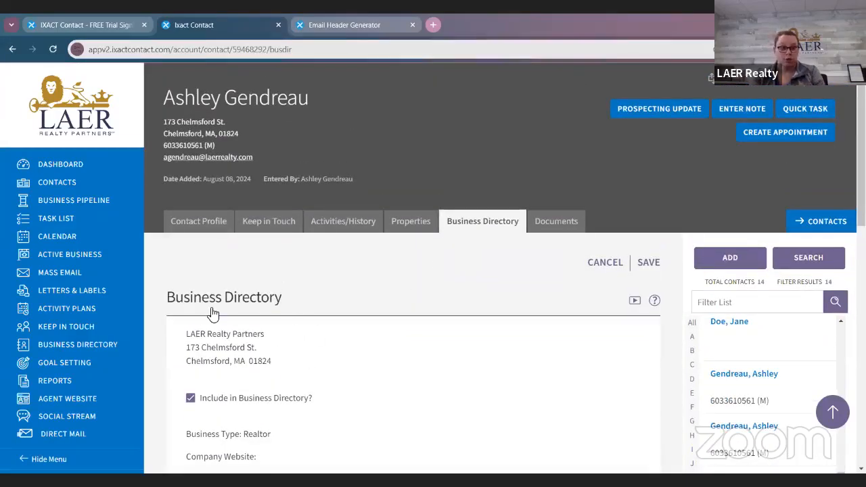
Step: Open the dashboard to view the Keep in Touch Coach, and look over the Mass Email template list
left_click(94, 169)
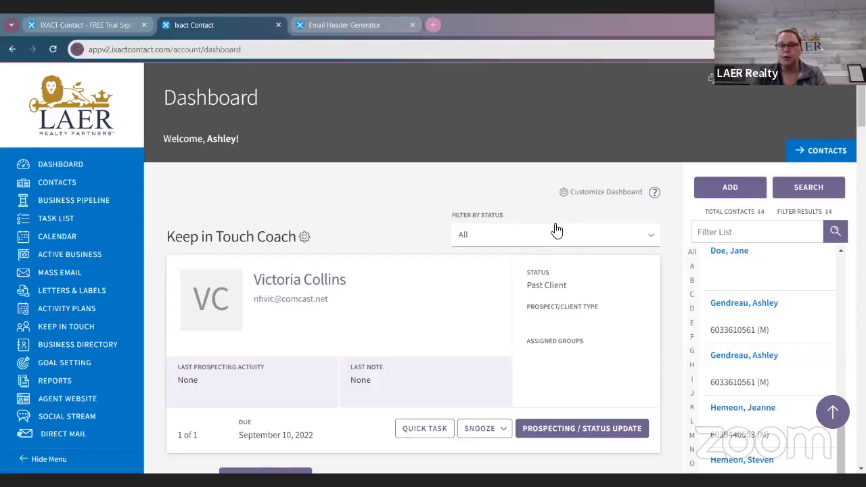
scroll(557, 228, "down", 2)
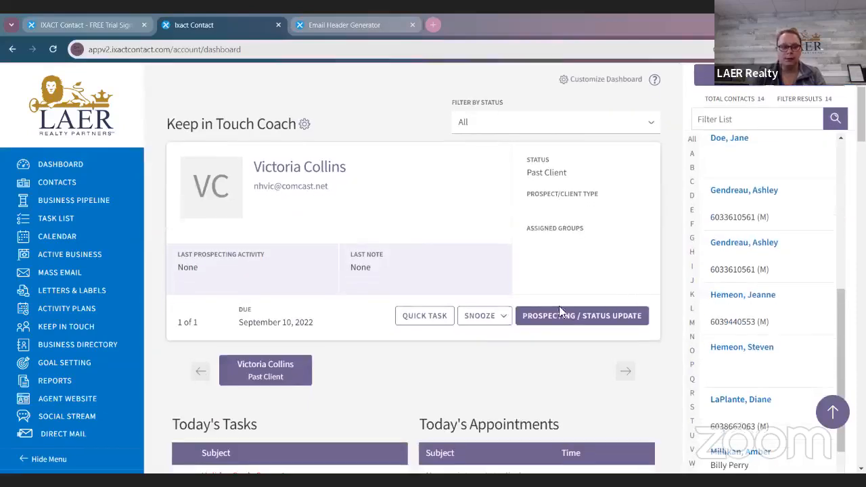
left_click(89, 327)
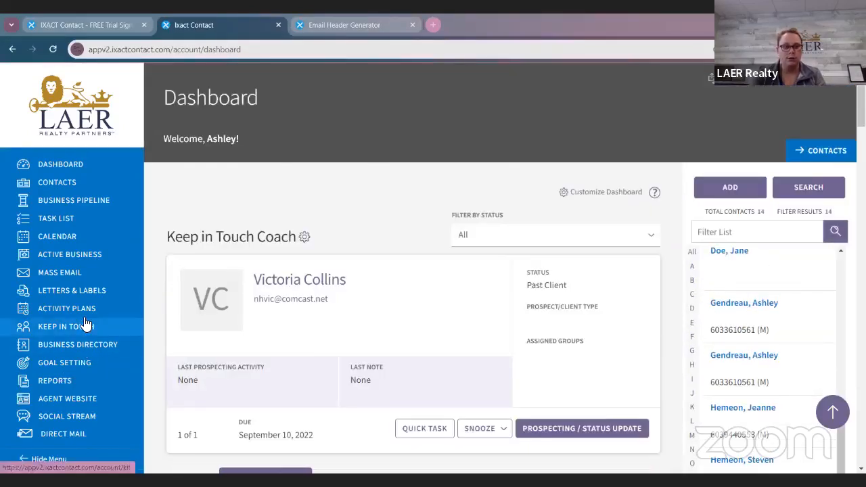
left_click(82, 273)
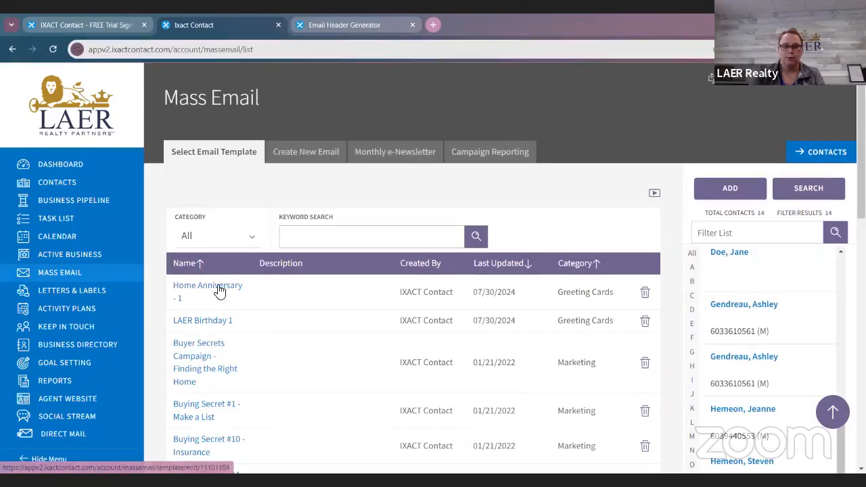
scroll(220, 292, "down", 3)
scroll(220, 292, "up", 3)
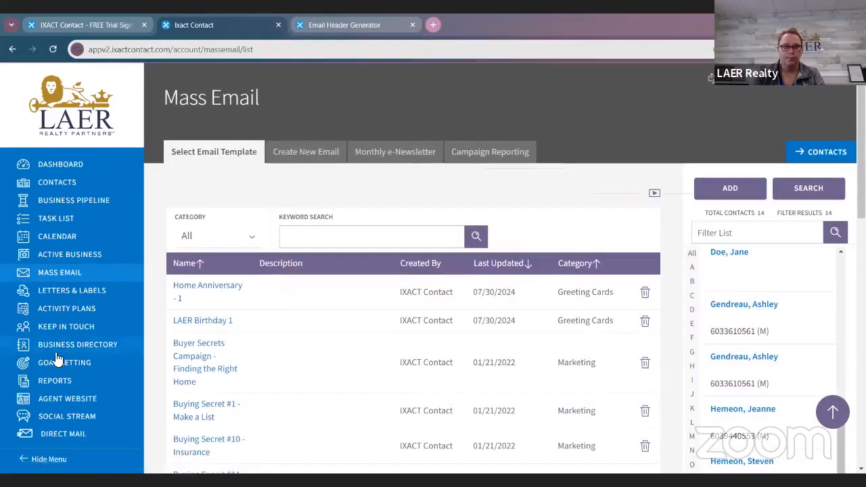
Step: Open the Birthday event template from the Keep in Touch events
left_click(80, 329)
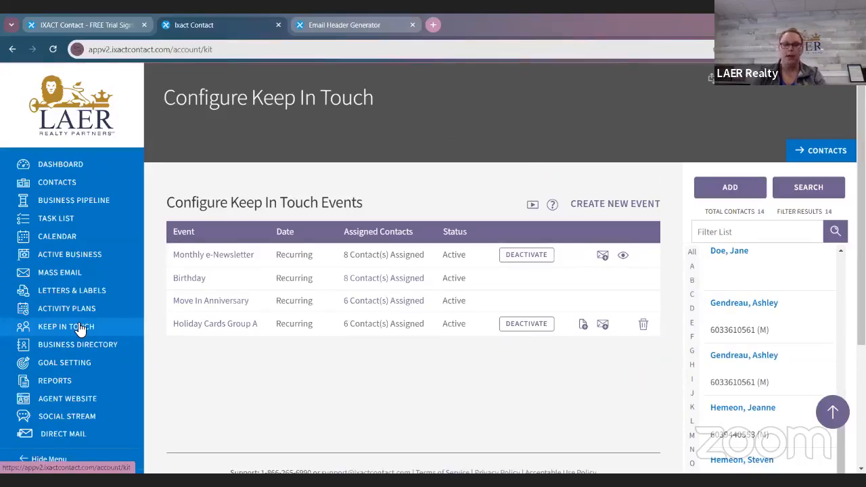
left_click(193, 277)
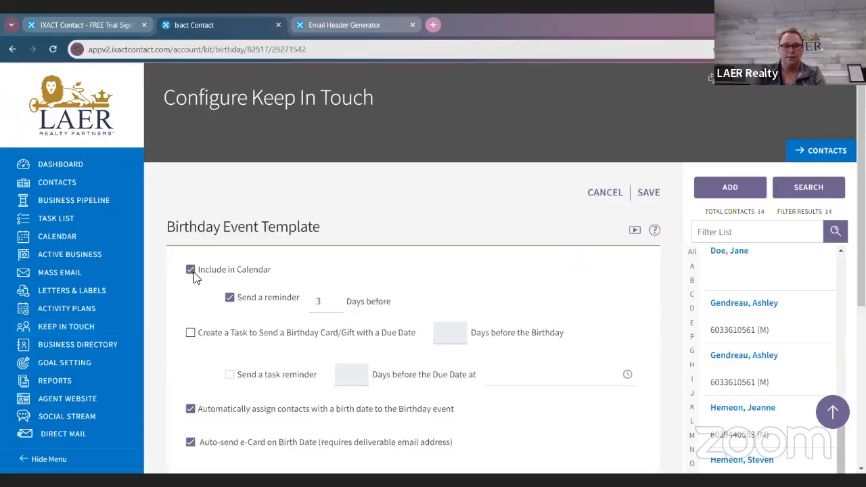
scroll(194, 278, "down", 1)
left_click(210, 221)
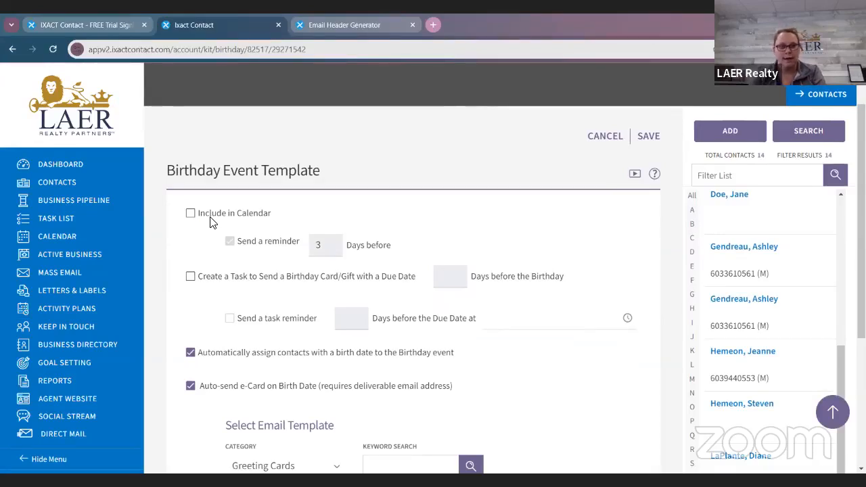
left_click_drag(210, 217, 217, 214)
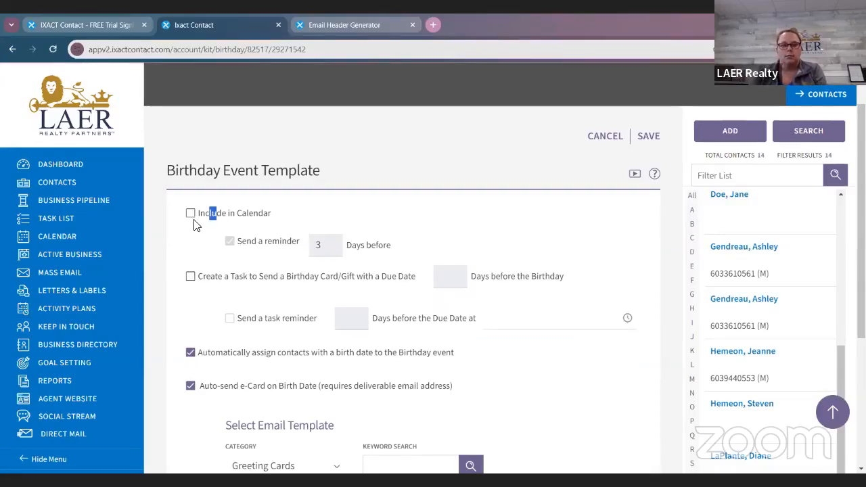
left_click(190, 215)
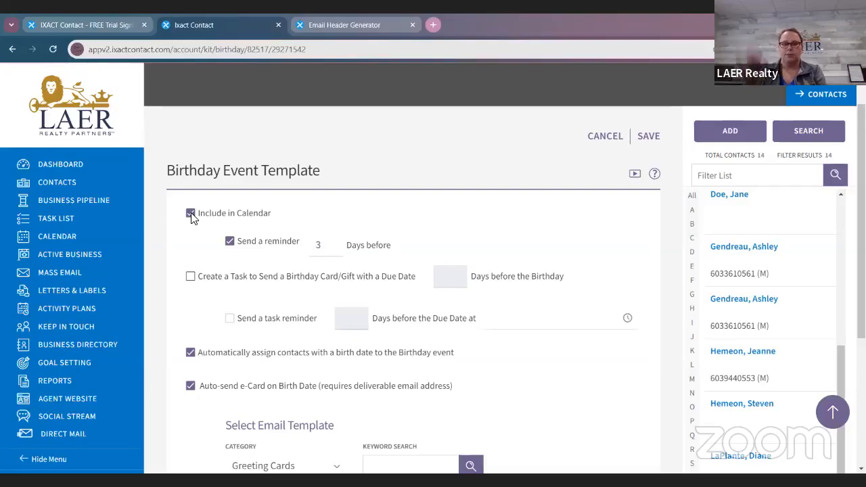
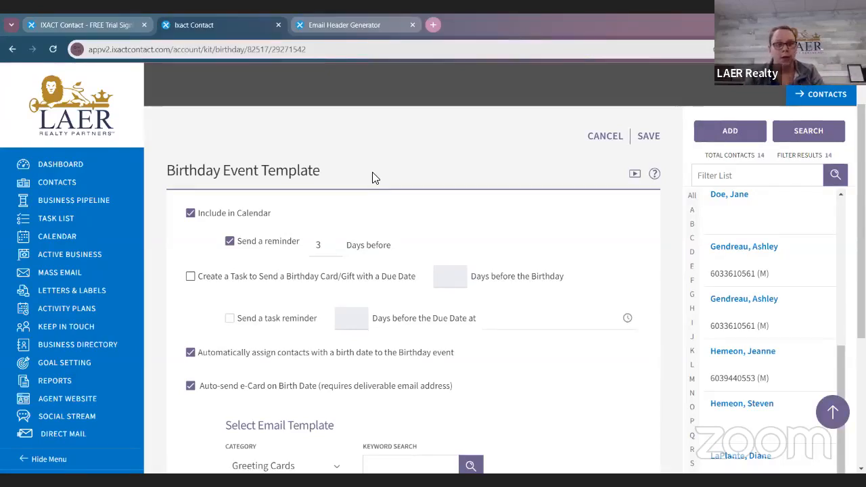
Step: Turn automatic contact assignment and the auto-send e-Card off and back on in the Birthday event template
scroll(372, 178, "down", 2)
left_click(190, 240)
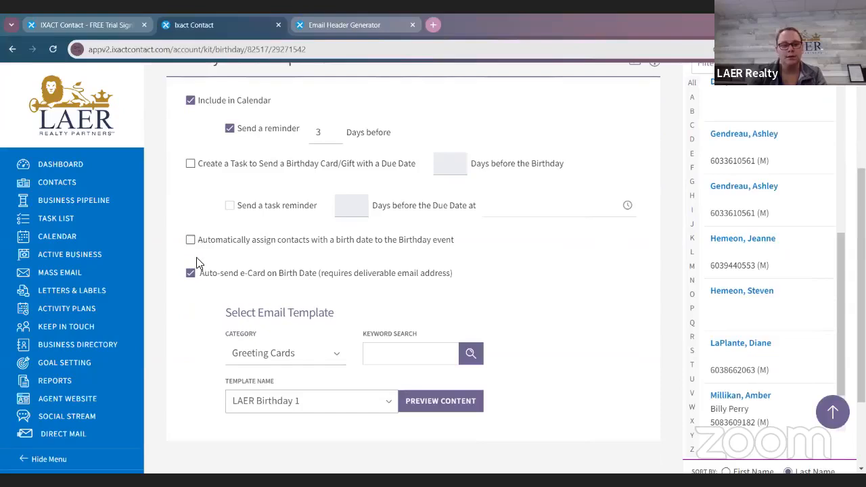
left_click(199, 274)
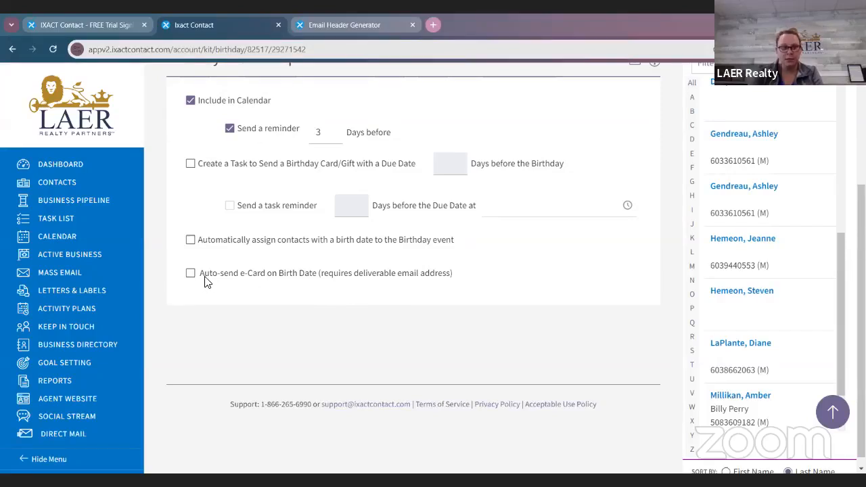
left_click(191, 241)
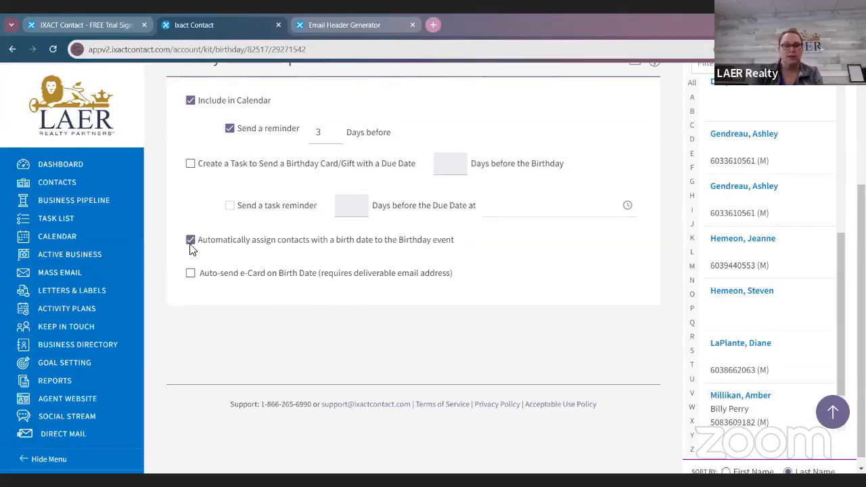
left_click(190, 274)
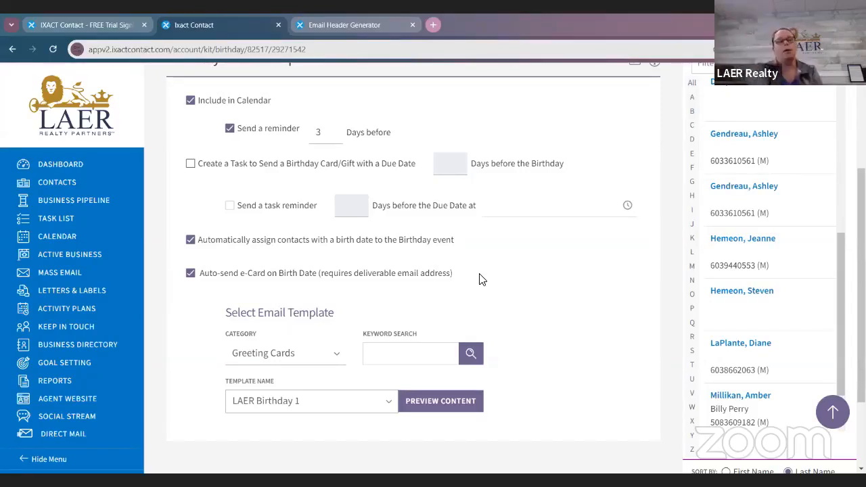
Step: Select the Happy Birthday 5 greeting card as the birthday e-Card template and preview its content
scroll(481, 279, "down", 2)
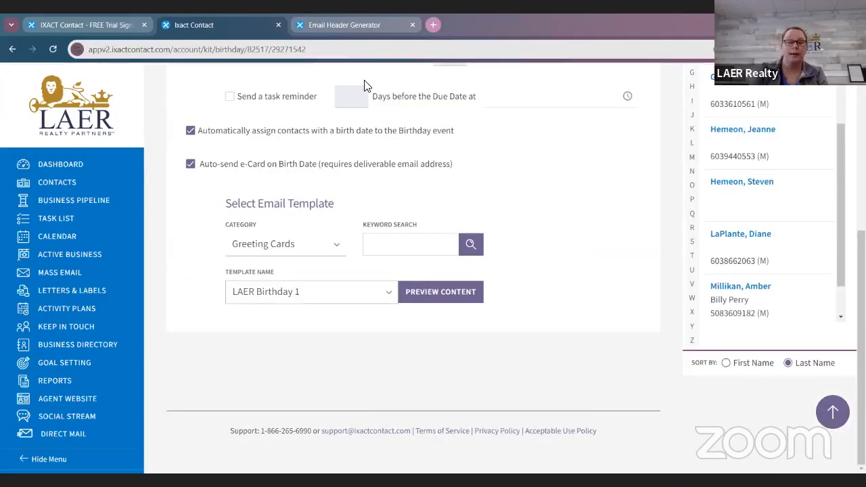
left_click(344, 293)
left_click(502, 20)
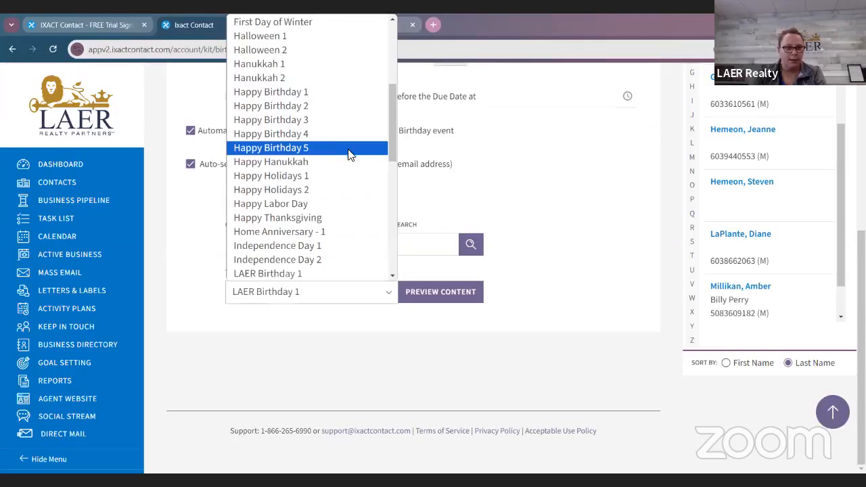
left_click(349, 155)
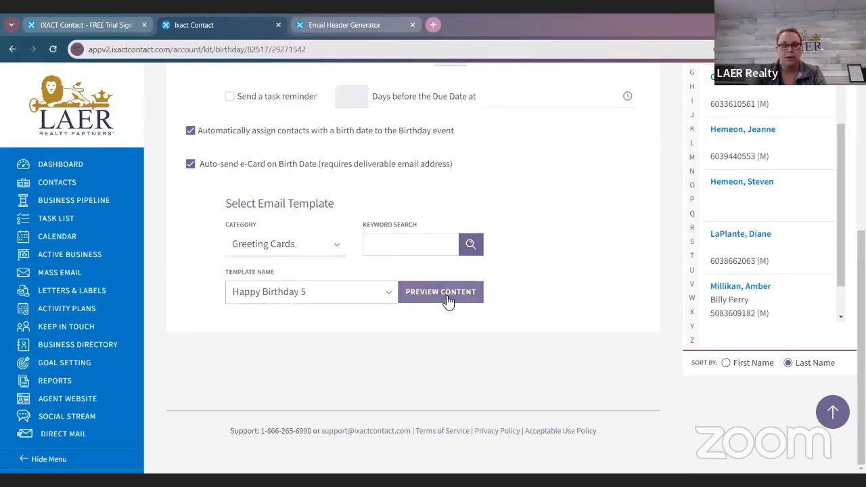
left_click(289, 298)
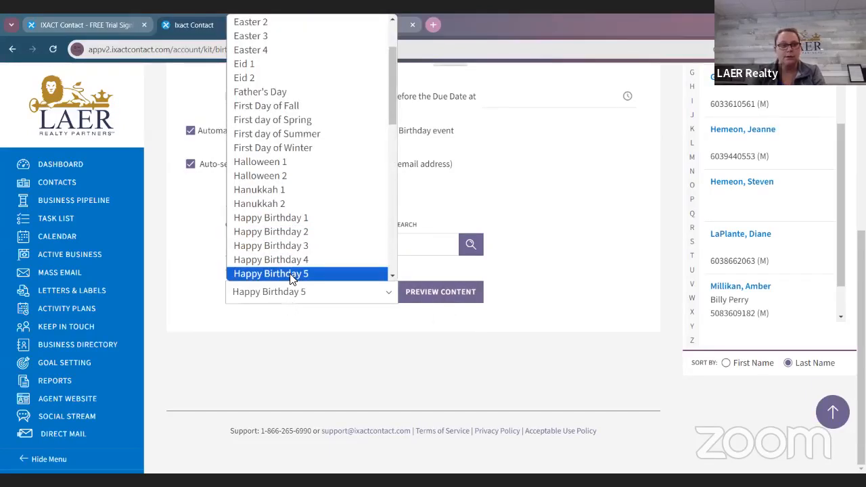
left_click(293, 274)
left_click(466, 297)
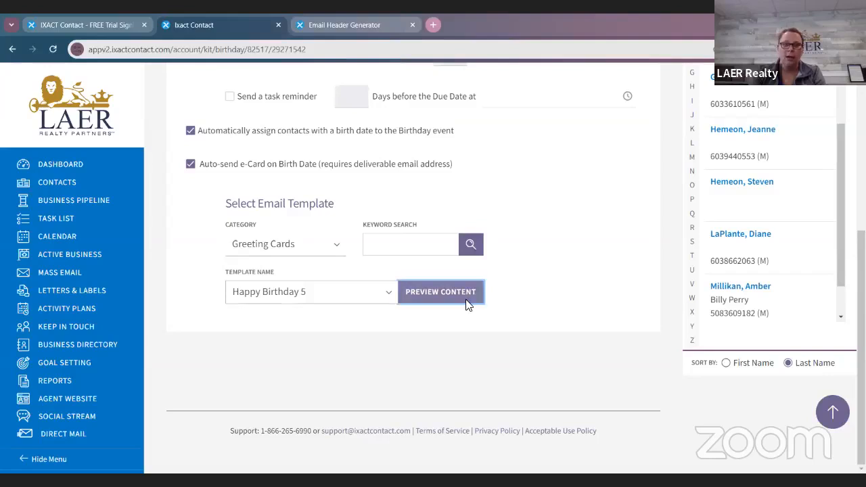
scroll(285, 248, "down", 1)
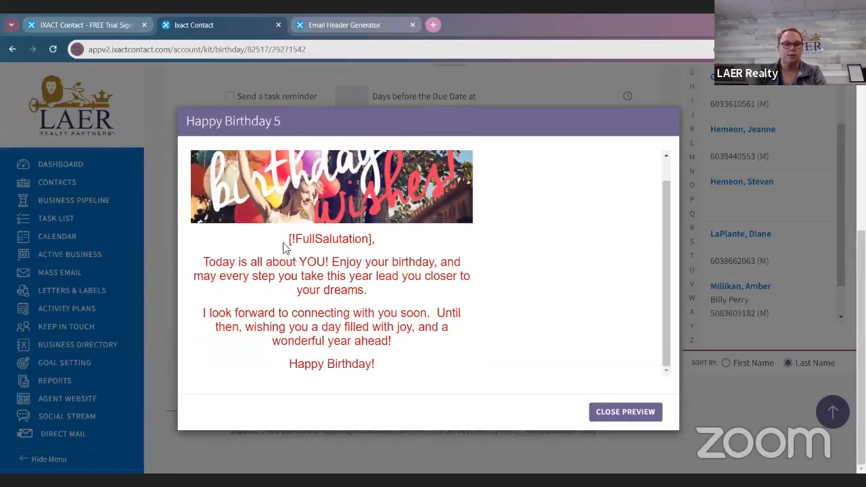
left_click_drag(272, 258, 408, 248)
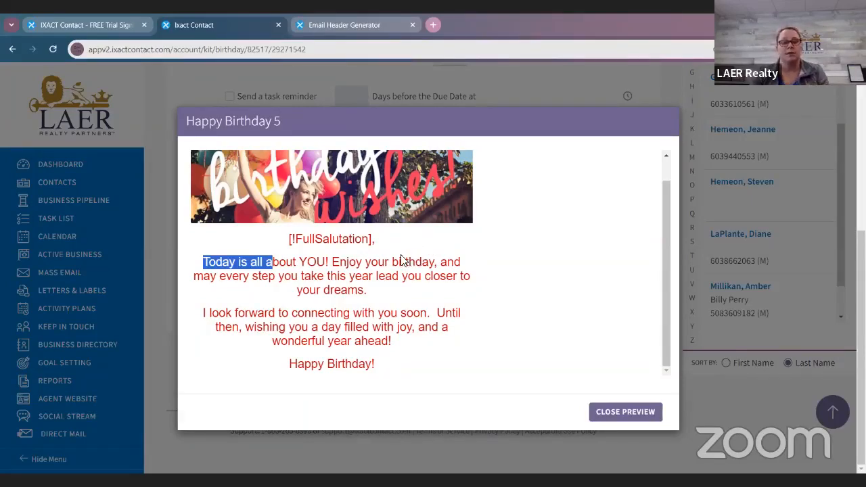
left_click(619, 417)
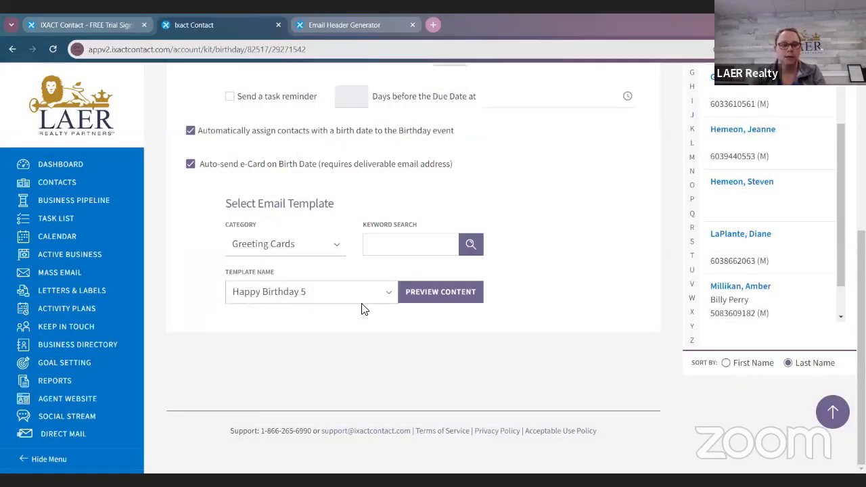
Step: Set the birthday e-Card template to LAER Birthday 1 and preview its content
left_click(361, 301)
scroll(316, 196, "down", 6)
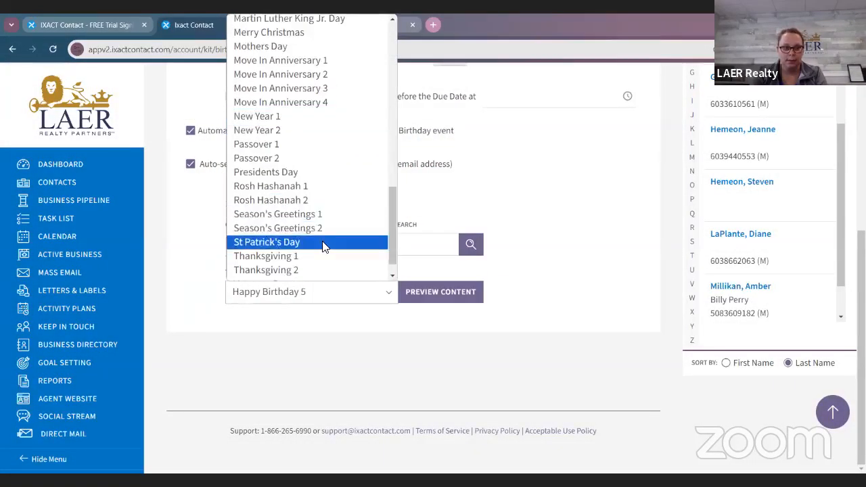
scroll(323, 247, "up", 5)
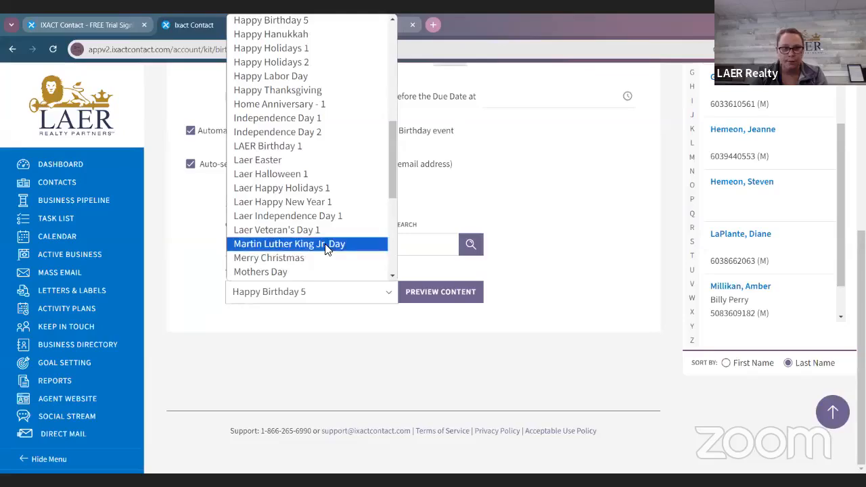
left_click(313, 147)
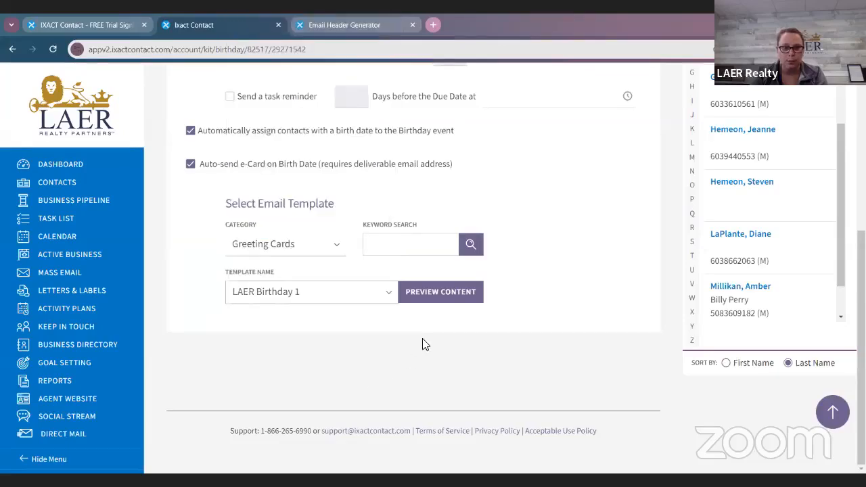
left_click(433, 295)
scroll(328, 292, "down", 3)
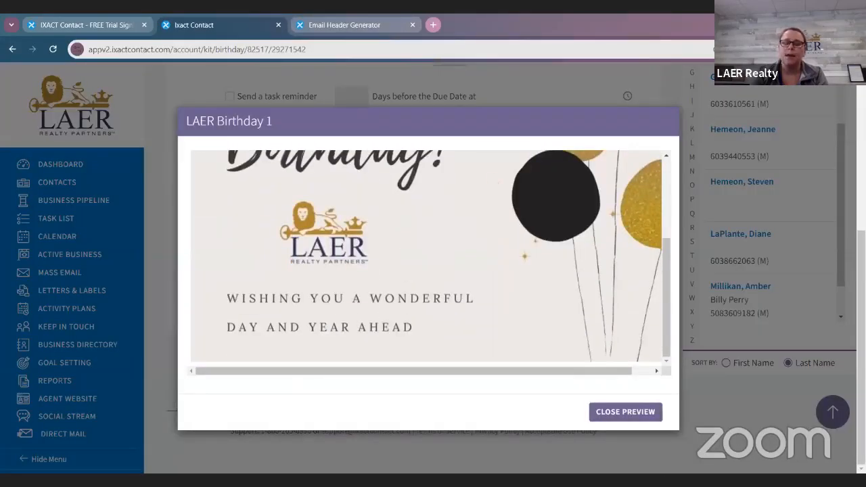
left_click(529, 470)
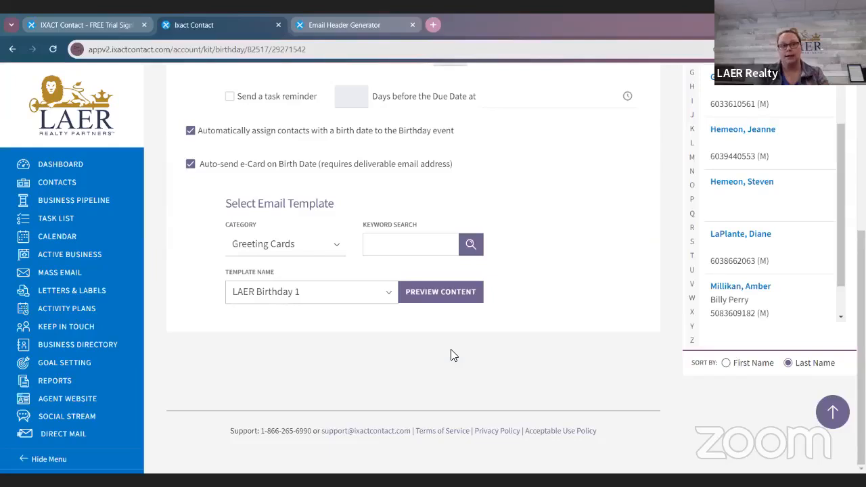
Step: Preview the LAER Birthday 1 card once more, examining its full design, and close the preview
scroll(453, 356, "up", 1)
left_click(415, 355)
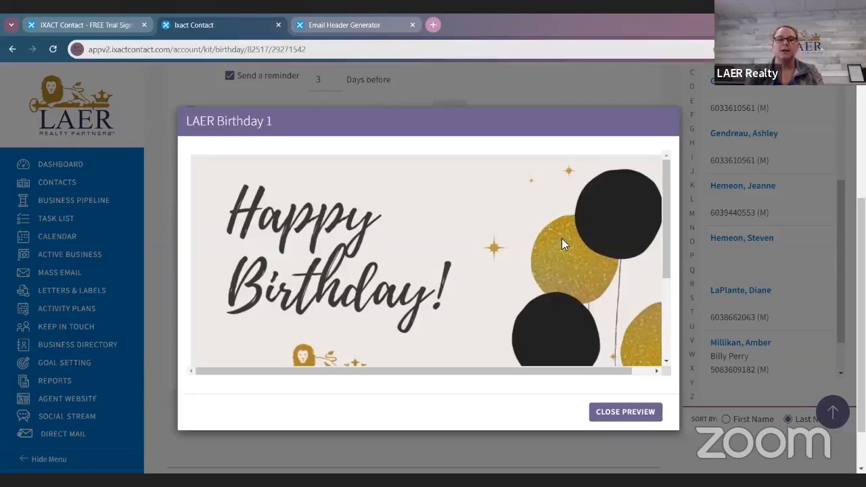
scroll(553, 272, "down", 3)
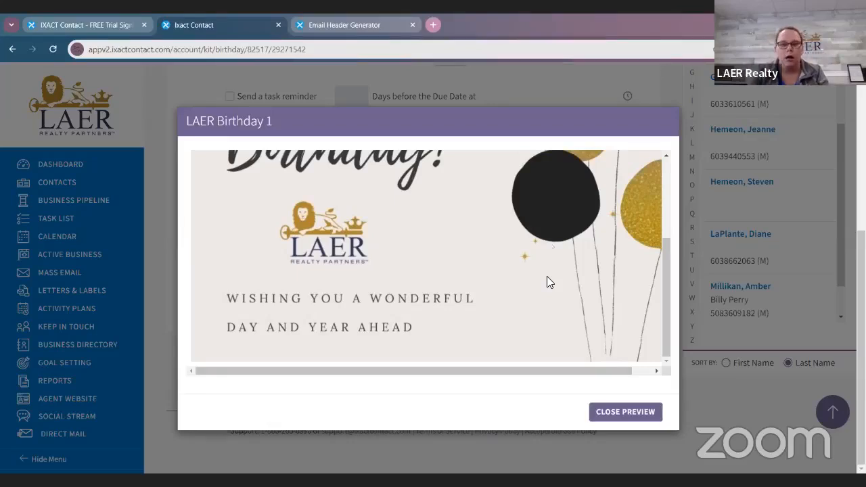
scroll(547, 277, "up", 5)
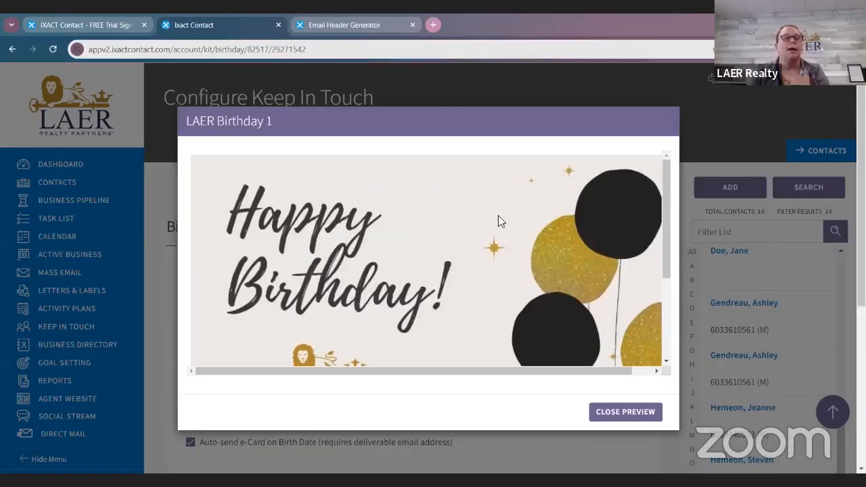
left_click(628, 414)
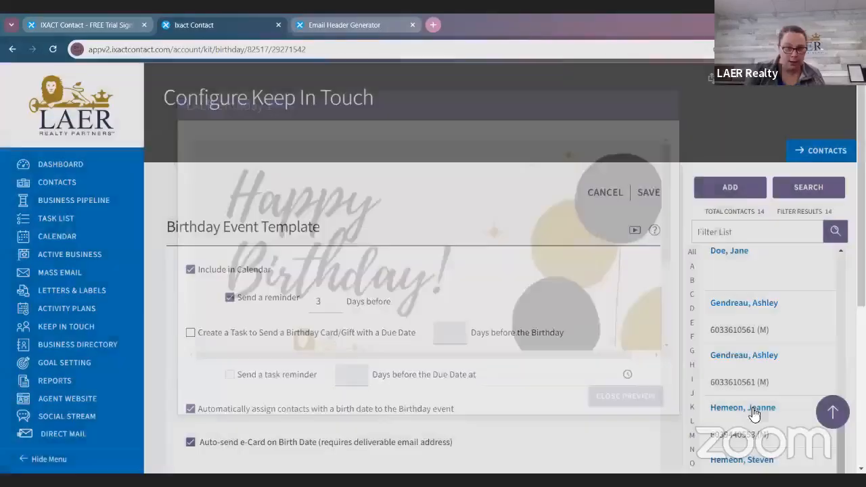
Step: Save the Birthday event template and apply the new e-Card settings to all active contact Birthday events
scroll(547, 340, "down", 1)
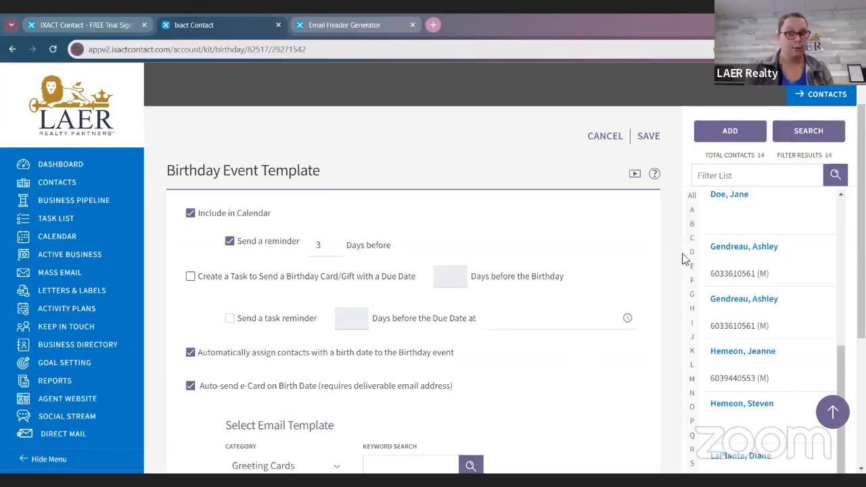
left_click(648, 139)
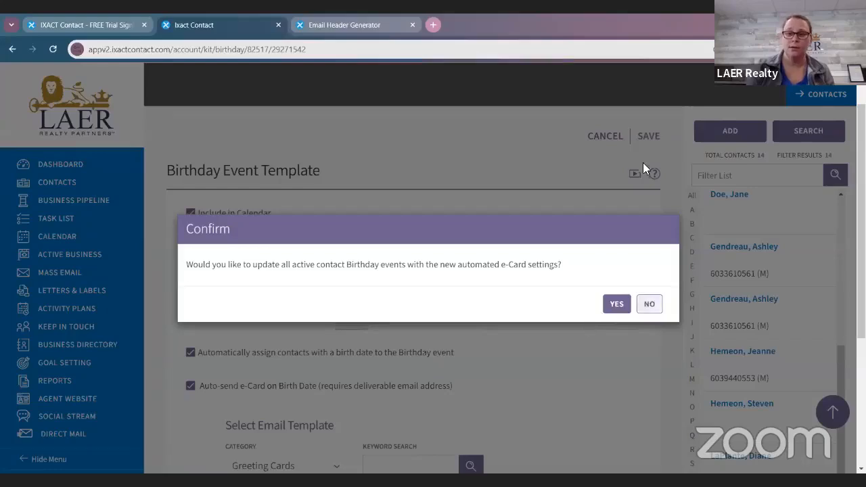
left_click(608, 302)
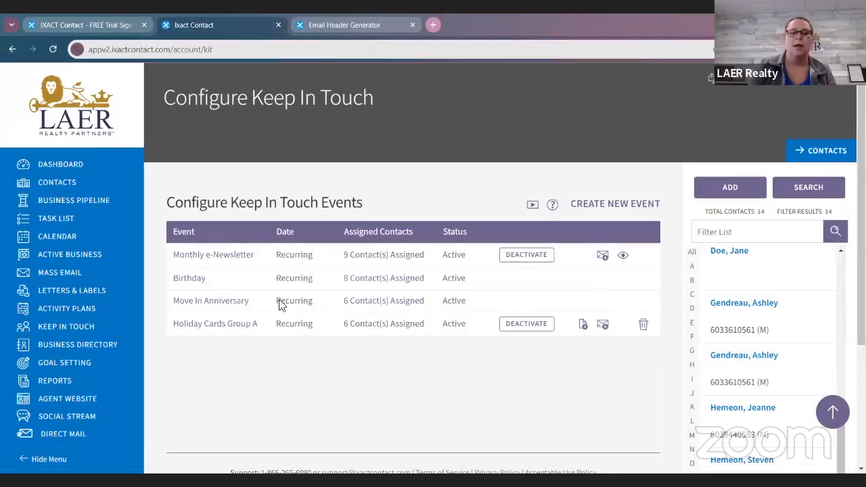
Step: Open the Move In Anniversary event template and look over its calendar, reminder and e-Card settings
left_click(222, 306)
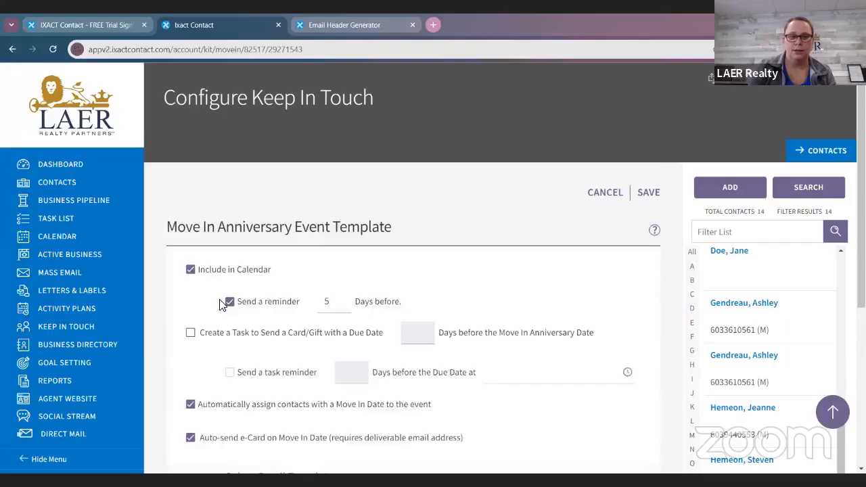
scroll(119, 357, "down", 2)
scroll(116, 351, "down", 1)
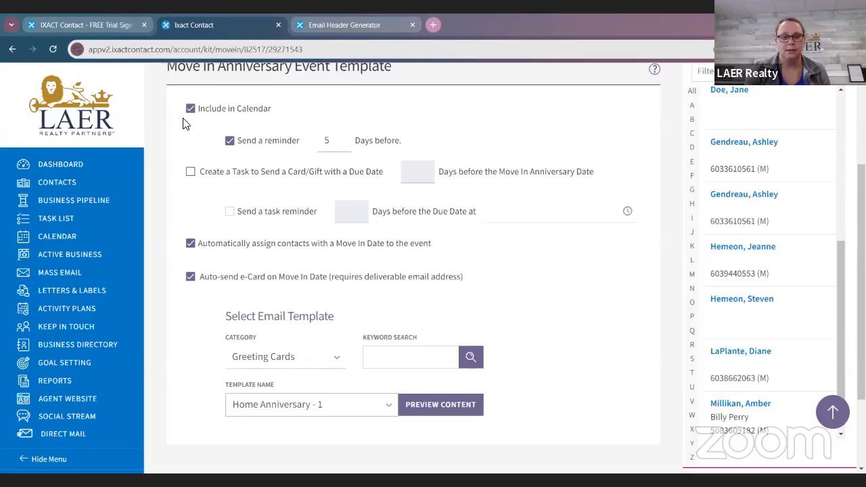
Step: Turn automatic assignment by Move In Date and the auto-send e-Card off and back on for the Move In Anniversary event
left_click(190, 244)
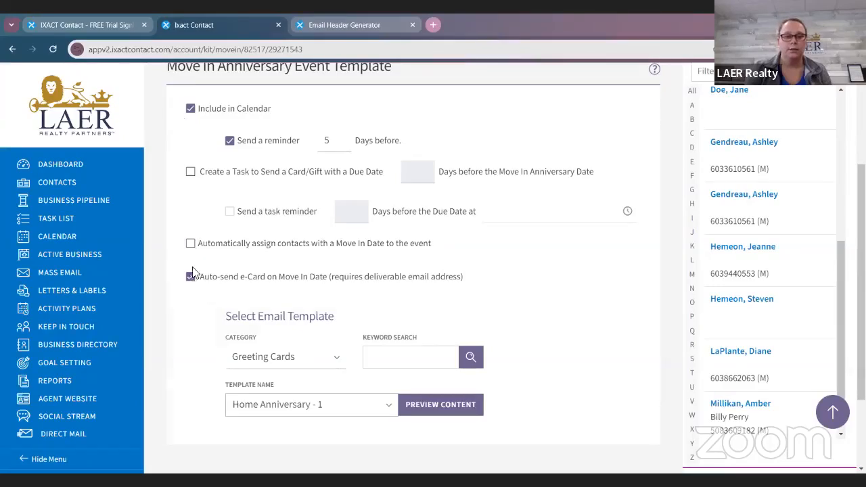
left_click(190, 276)
left_click(190, 244)
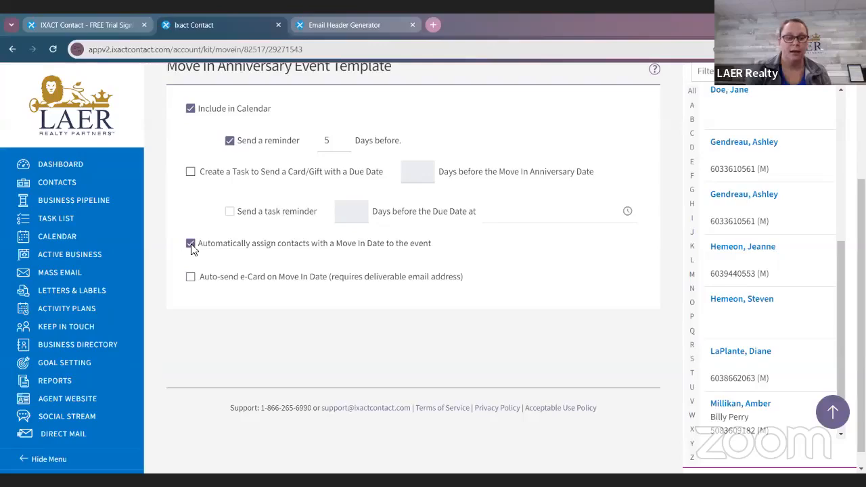
left_click(192, 278)
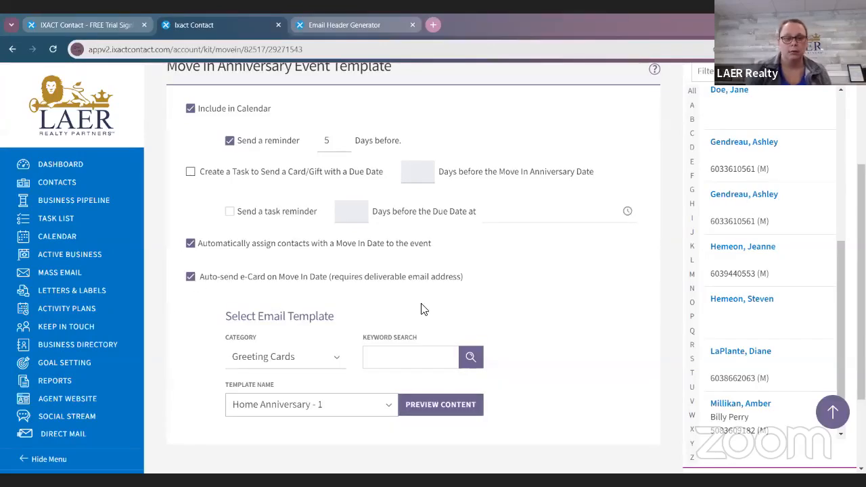
Step: Set the anniversary e-Card template to Move In Anniversary 3, preview its content and close the preview
scroll(406, 318, "down", 2)
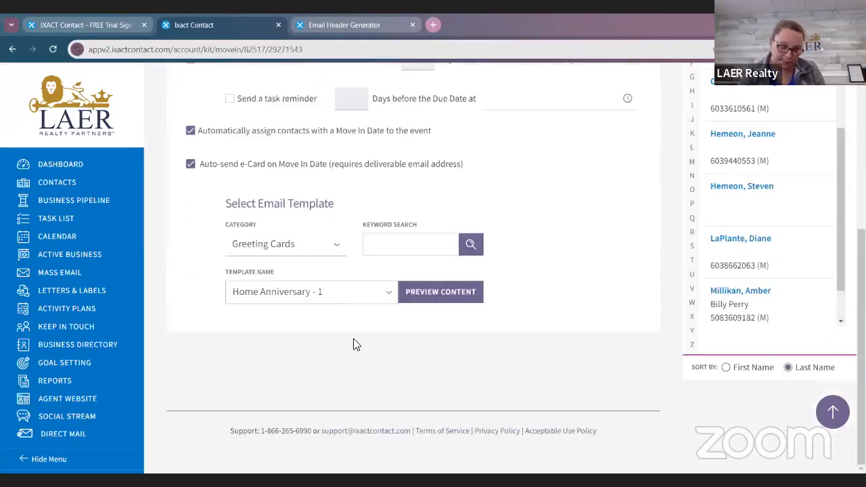
left_click(337, 291)
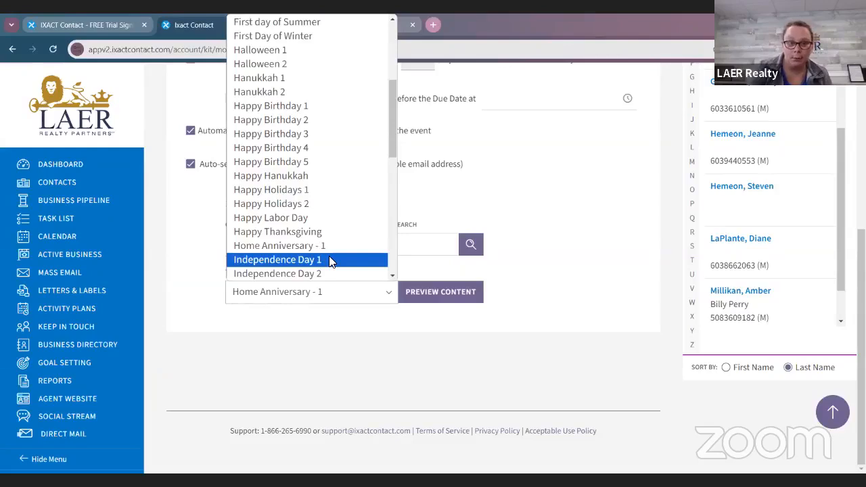
scroll(329, 256, "down", 5)
scroll(322, 230, "up", 3)
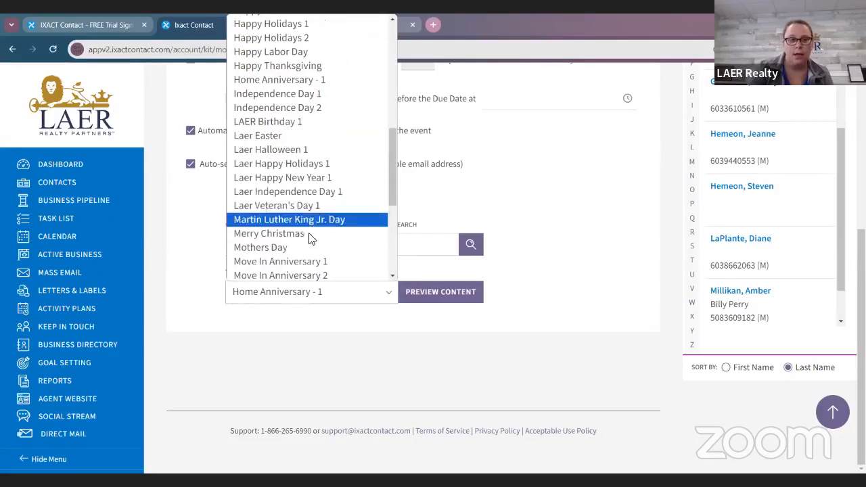
scroll(305, 216, "down", 2)
left_click(306, 179)
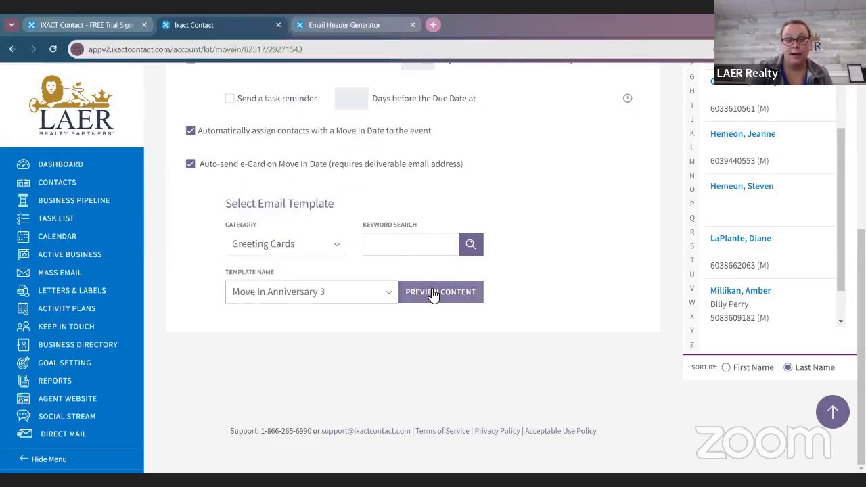
left_click(432, 291)
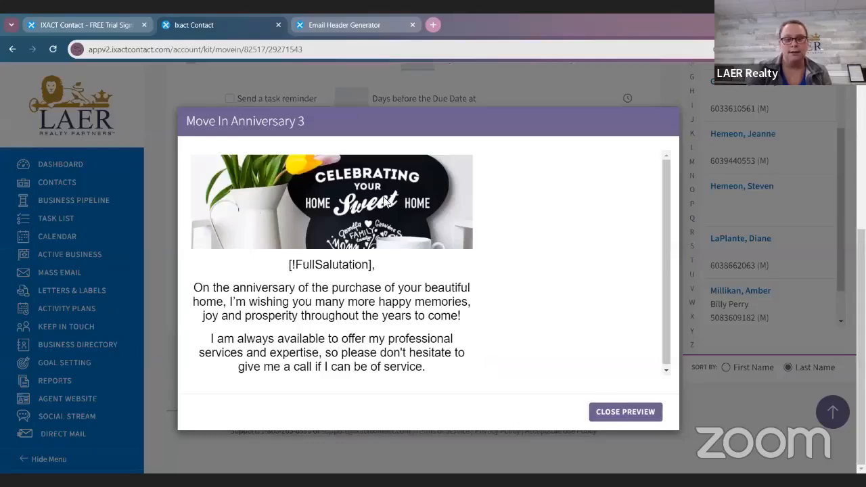
scroll(427, 304, "down", 1)
left_click(626, 413)
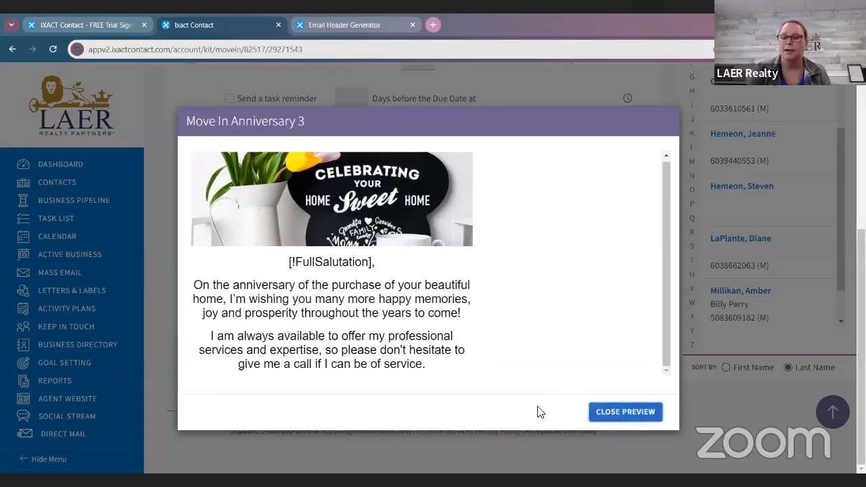
Step: Set the Move In Anniversary event's e-Card template to Home Anniversary - 1 from the Greeting Cards category
left_click(295, 299)
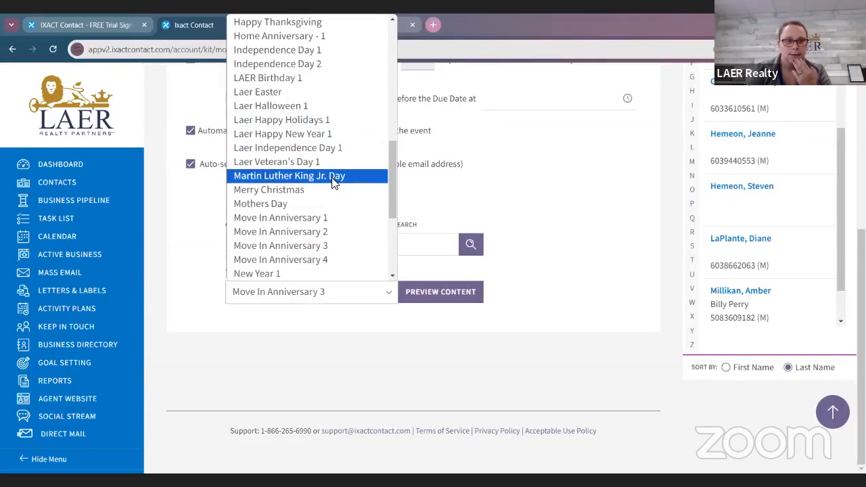
scroll(333, 181, "up", 2)
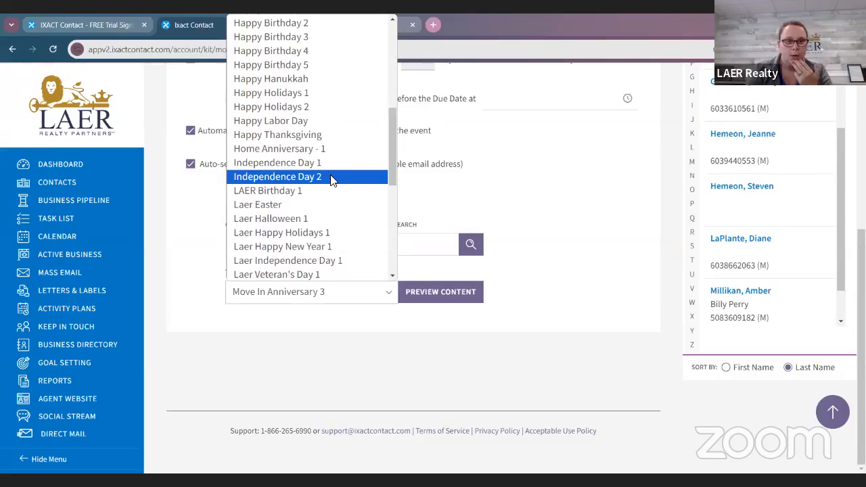
scroll(332, 180, "up", 4)
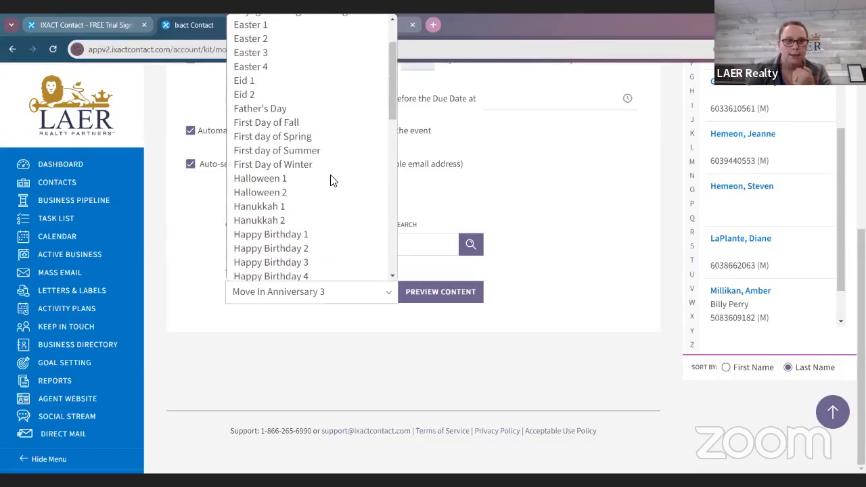
scroll(332, 181, "down", 6)
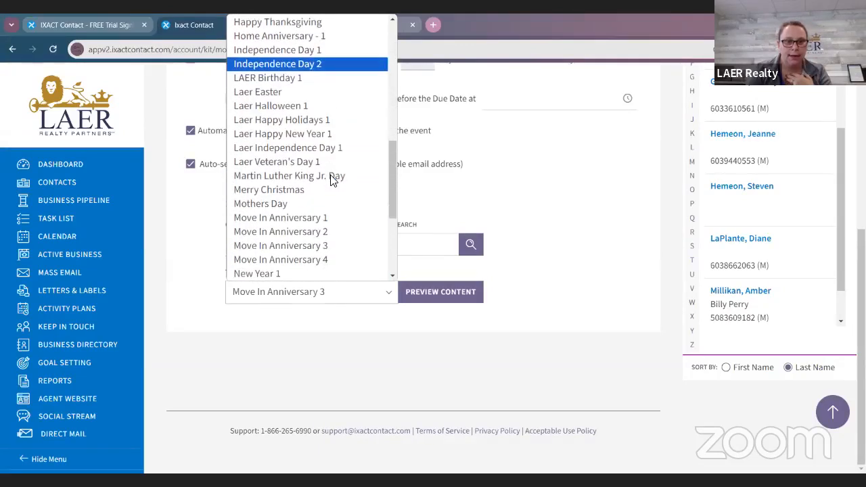
scroll(333, 181, "down", 2)
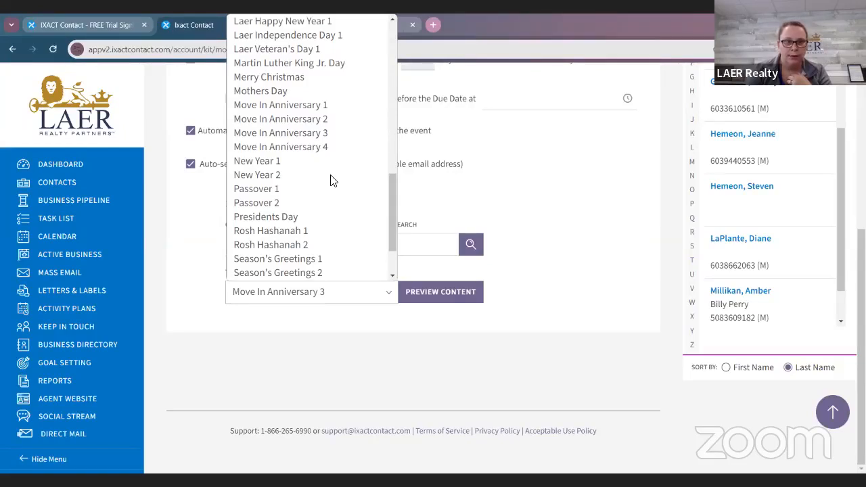
scroll(332, 181, "up", 2)
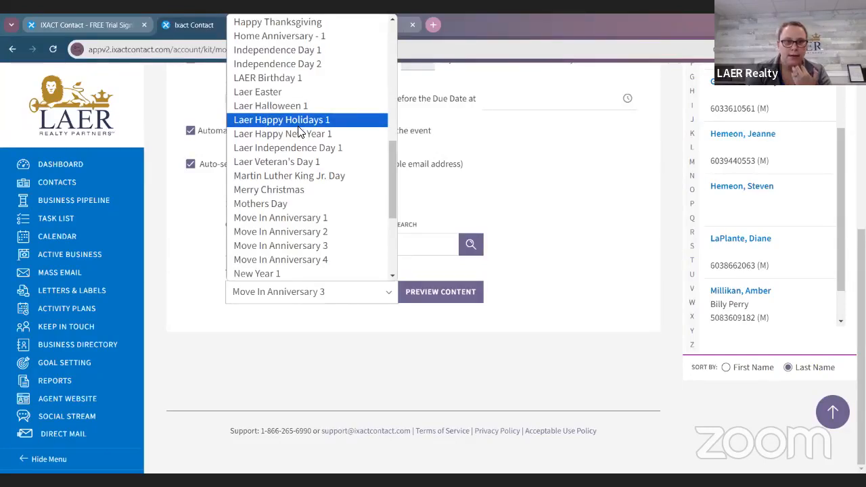
scroll(301, 132, "up", 5)
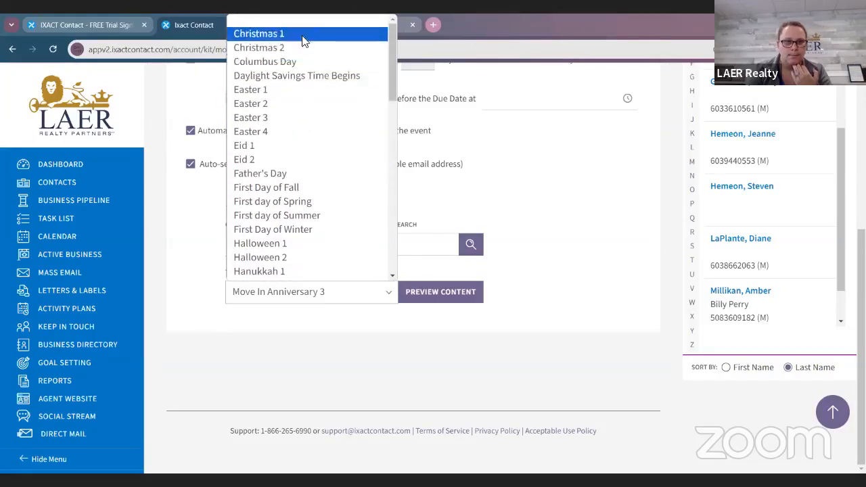
scroll(321, 152, "down", 4)
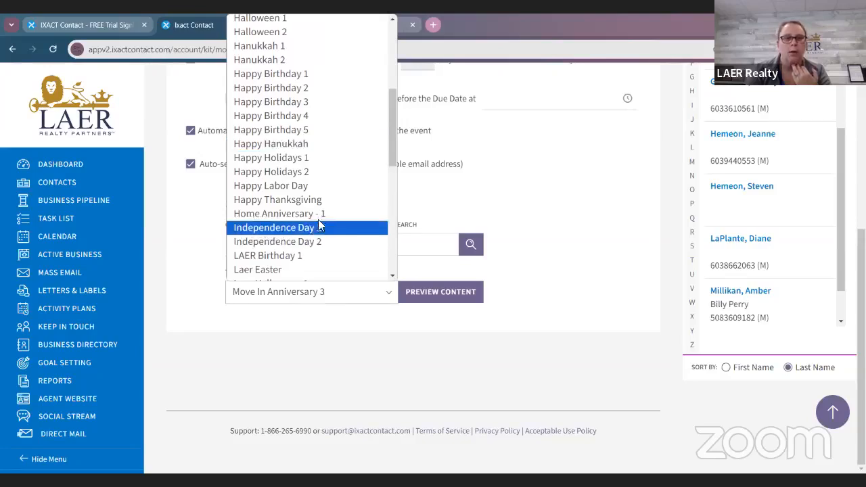
left_click(531, 356)
Step: Preview the full content of the Home Anniversary - 1 e-Card and close the preview
left_click(466, 292)
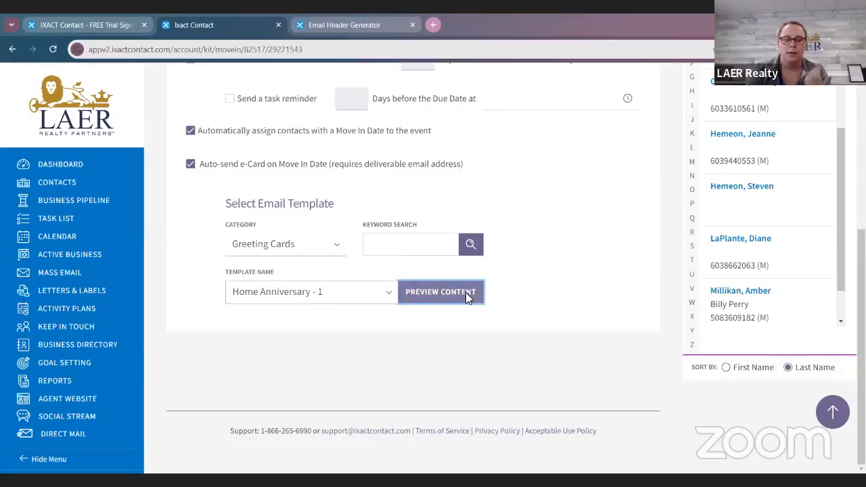
scroll(390, 271, "down", 3)
scroll(474, 305, "down", 1)
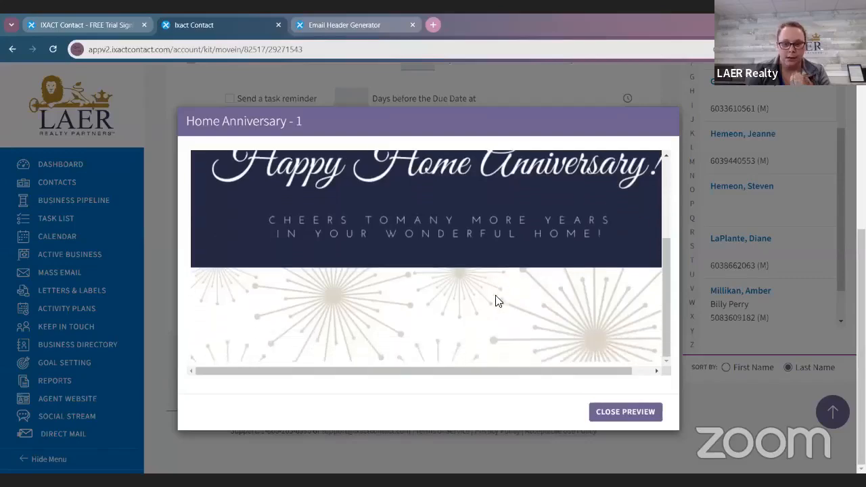
left_click(643, 413)
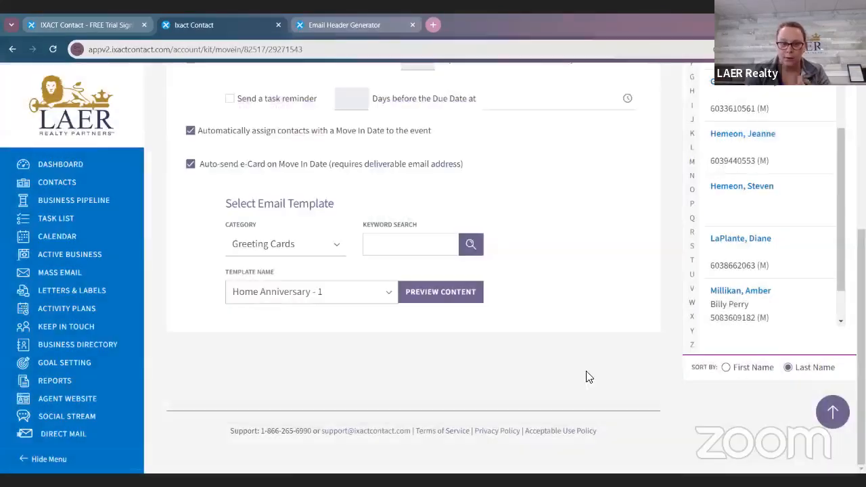
Step: Save the Move In Anniversary event and apply the new e-Card settings to all active contact Move In Anniversary events
scroll(586, 375, "up", 5)
left_click(646, 193)
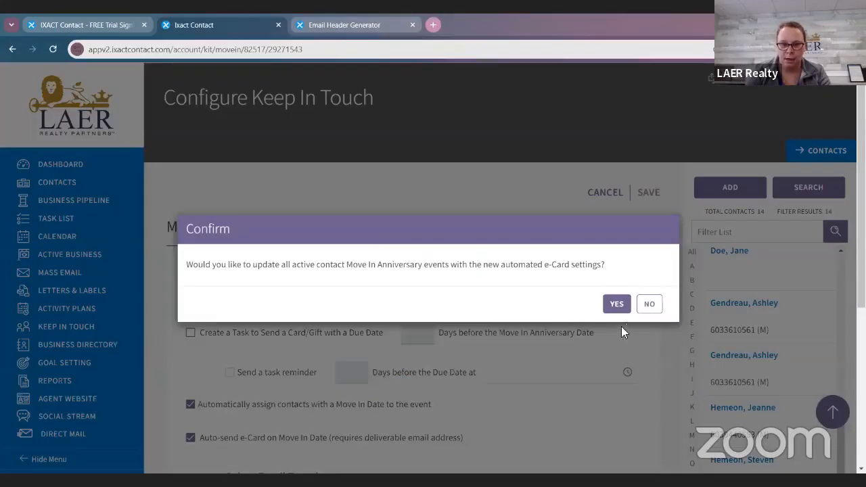
left_click(614, 304)
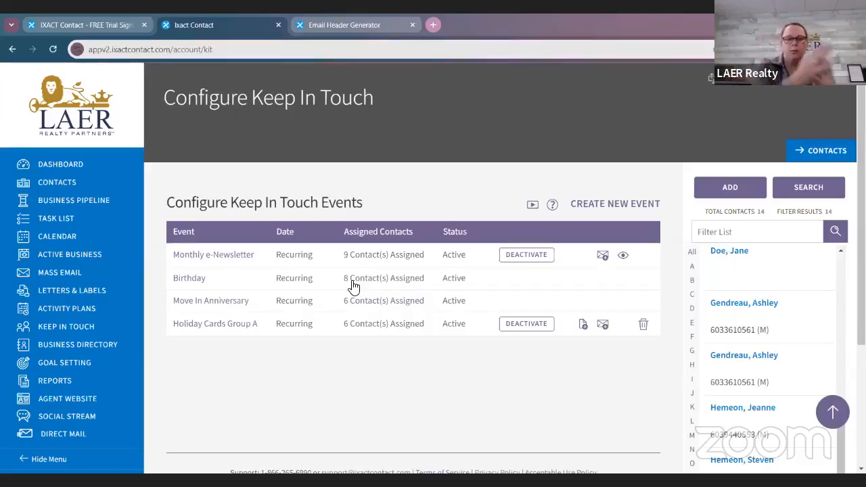
Step: Open the Home Anniversary - 1 template in Mass Email and switch its email header to Include and back to Exclude
left_click(77, 271)
left_click(208, 290)
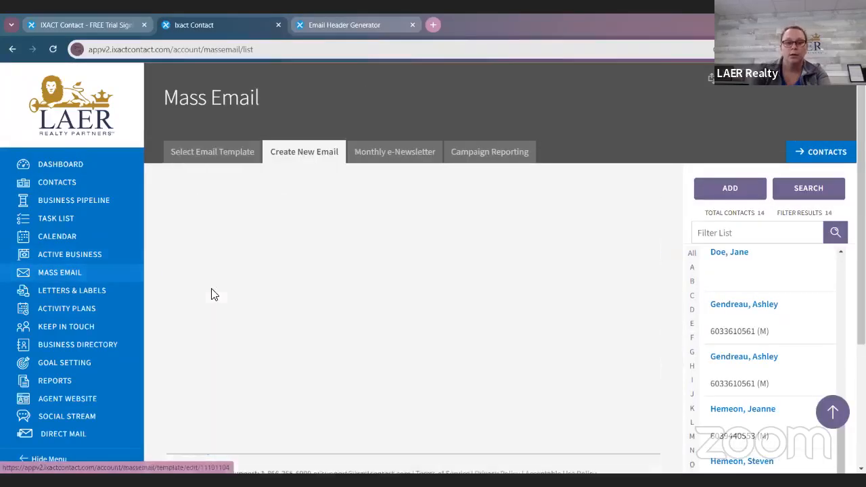
scroll(393, 298, "down", 3)
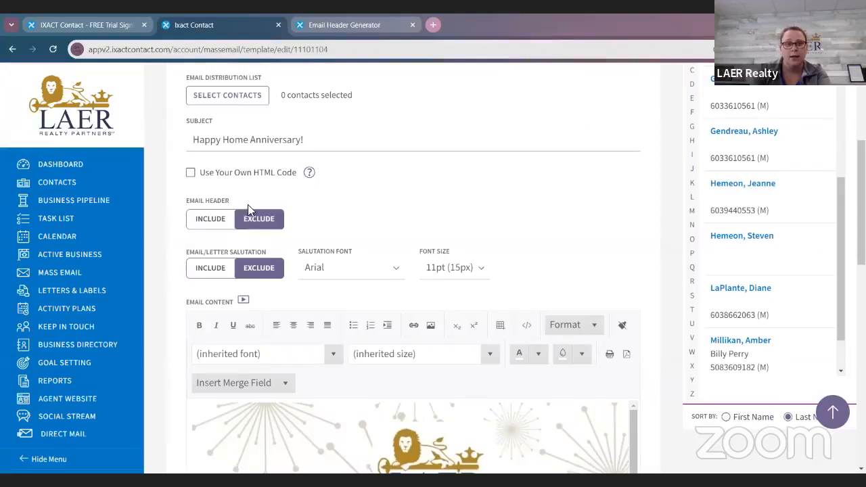
left_click(214, 221)
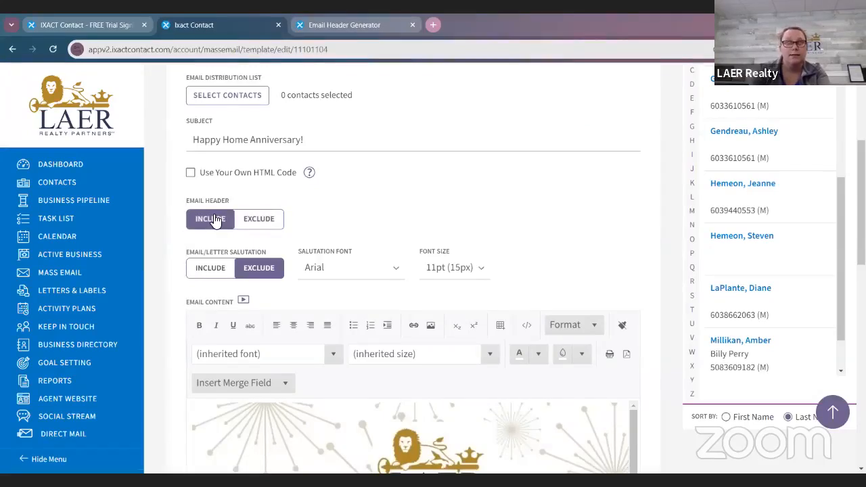
left_click(257, 221)
scroll(357, 223, "up", 4)
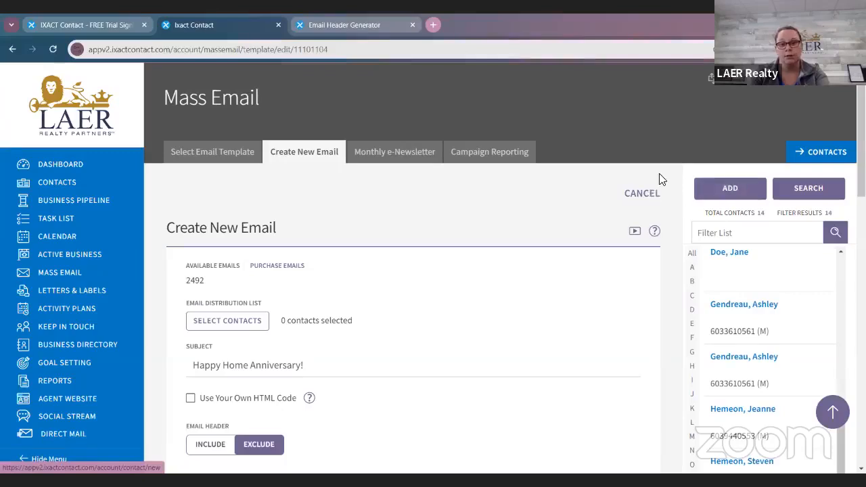
Step: Save the anniversary email as template Home Anniversary - 1 in the Greeting Cards category
scroll(522, 247, "down", 15)
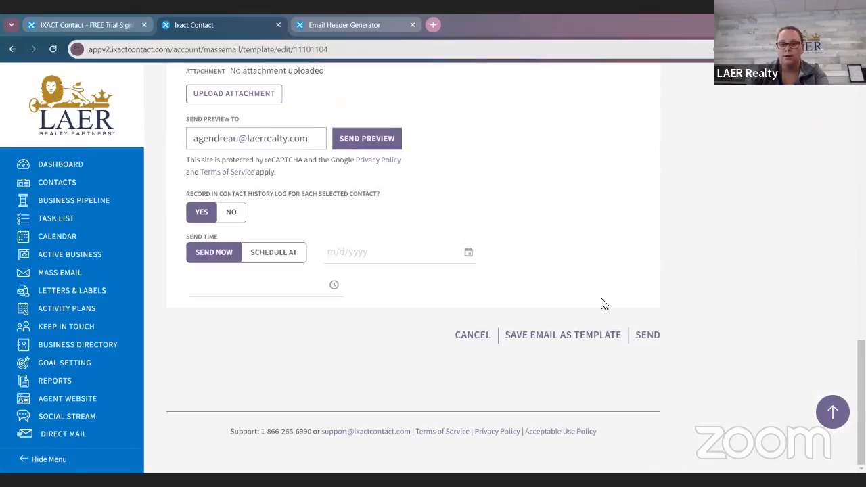
left_click(593, 334)
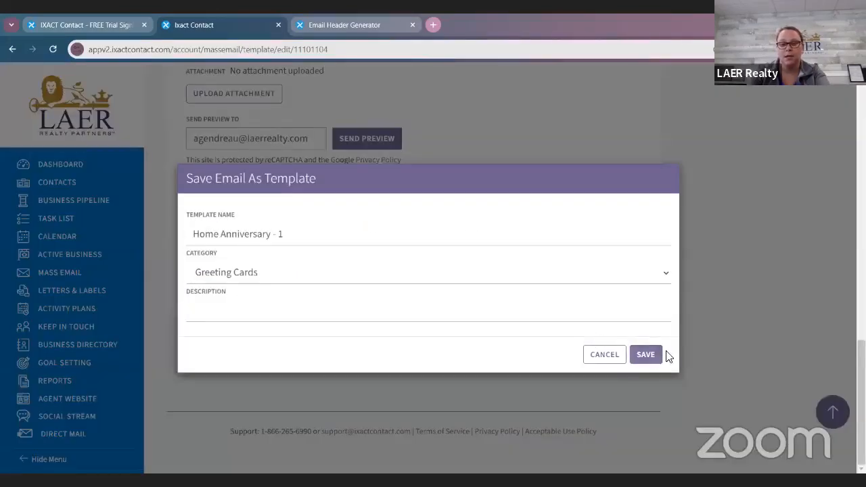
left_click(658, 356)
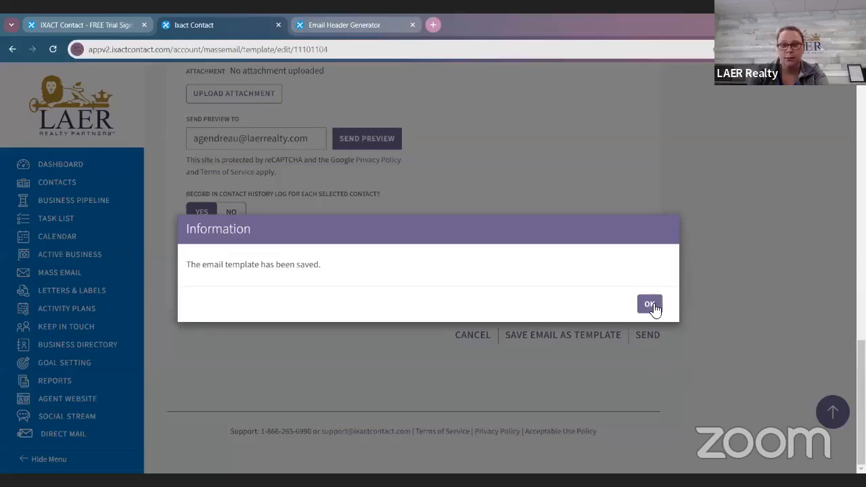
left_click(650, 304)
Step: Open the LAER Birthday 1 email template, check that its email header is excluded, and save it as a template
scroll(266, 329, "up", 10)
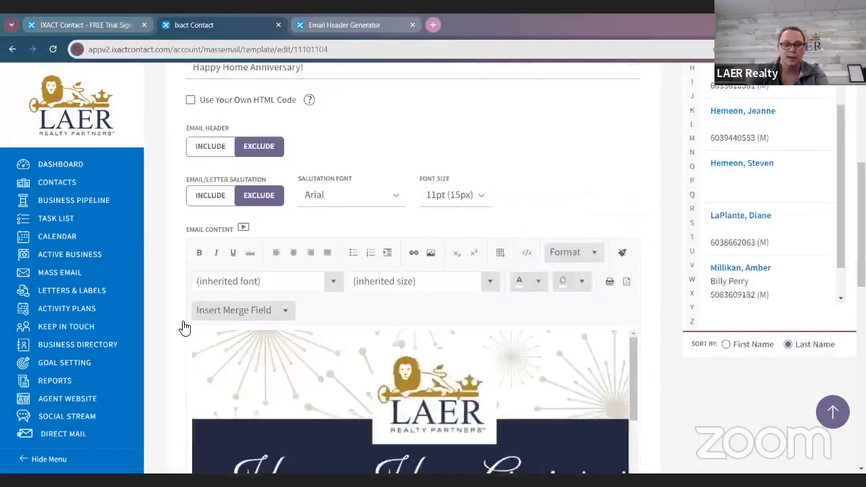
scroll(185, 328, "up", 1)
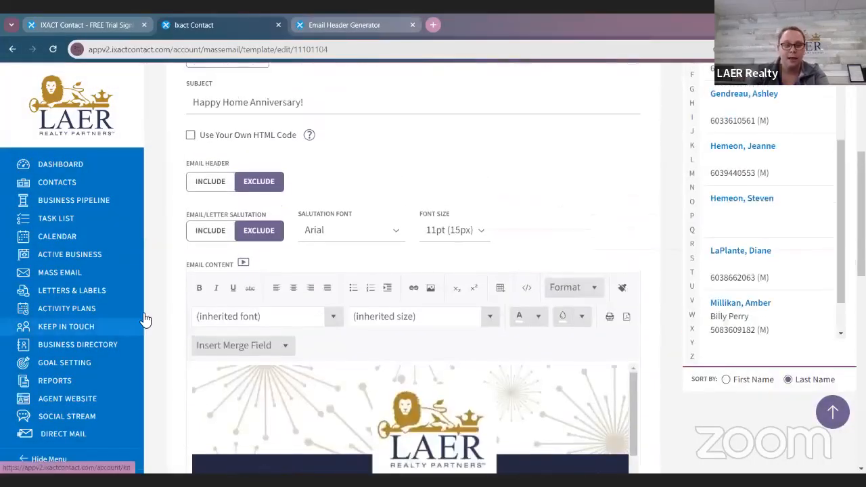
left_click(66, 277)
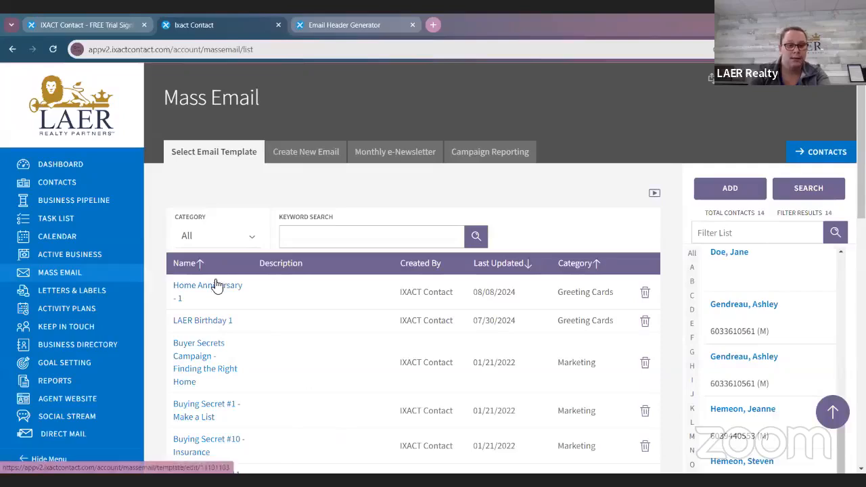
left_click(214, 321)
scroll(426, 332, "down", 3)
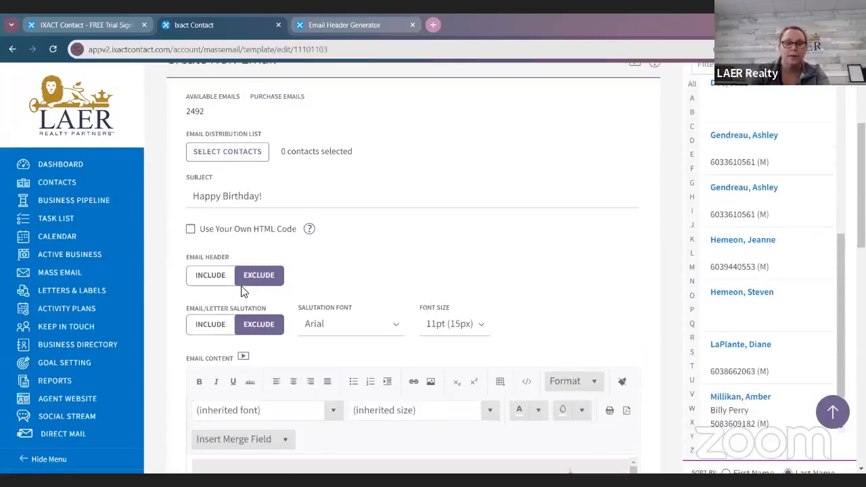
scroll(501, 237, "down", 5)
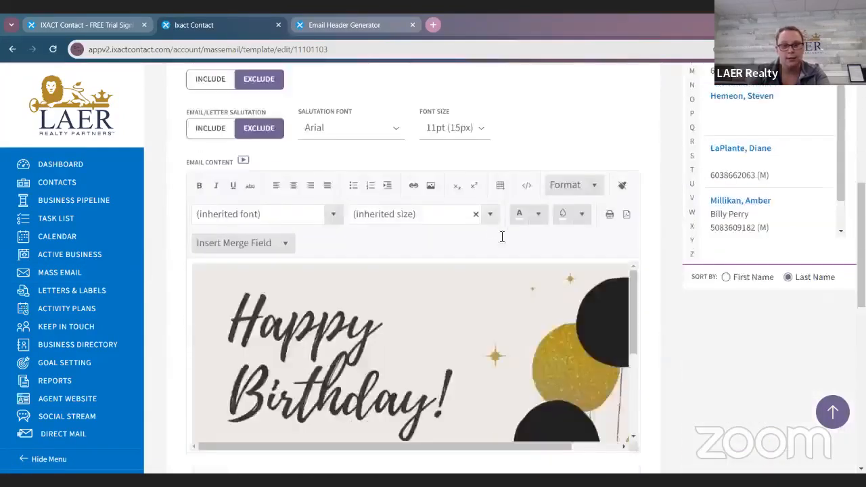
scroll(542, 280, "down", 10)
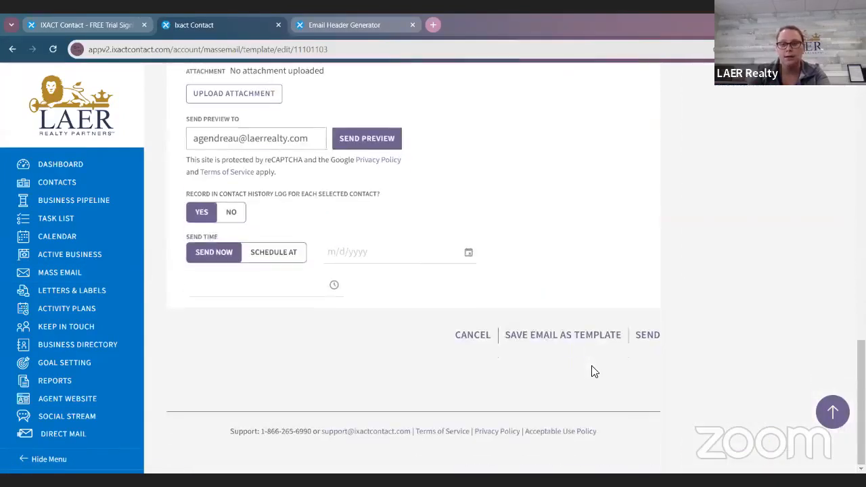
left_click(571, 334)
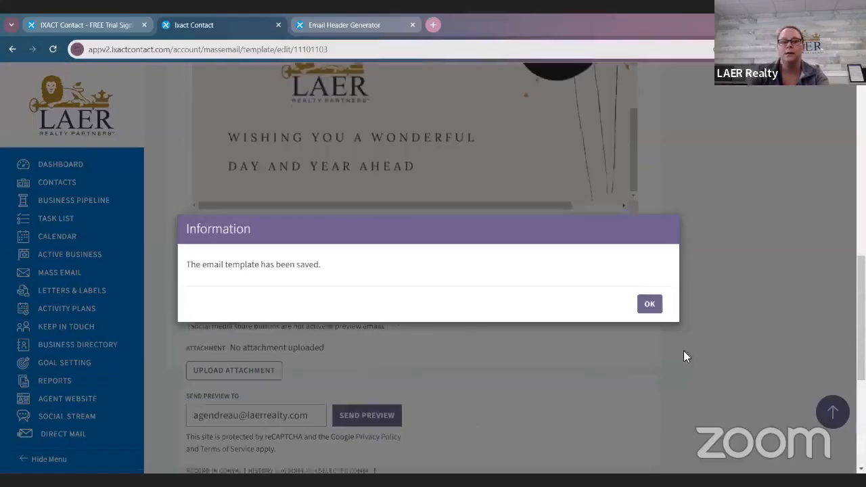
left_click(641, 304)
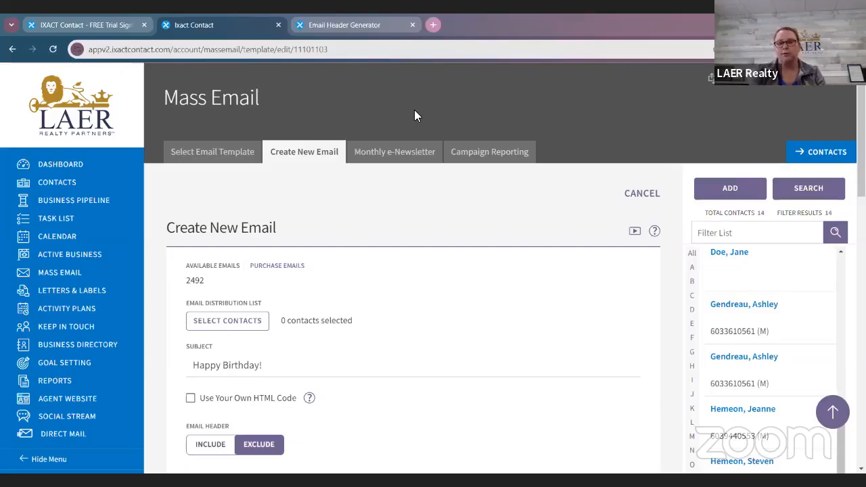
scroll(414, 116, "down", 1)
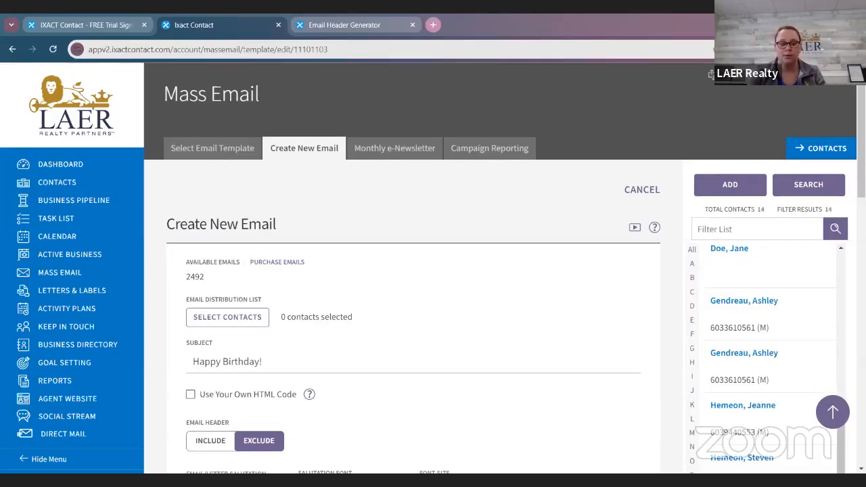
scroll(256, 325, "up", 1)
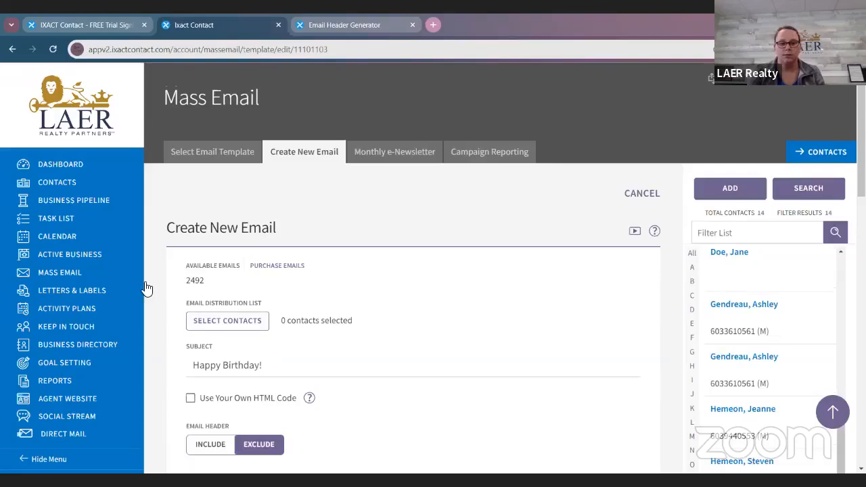